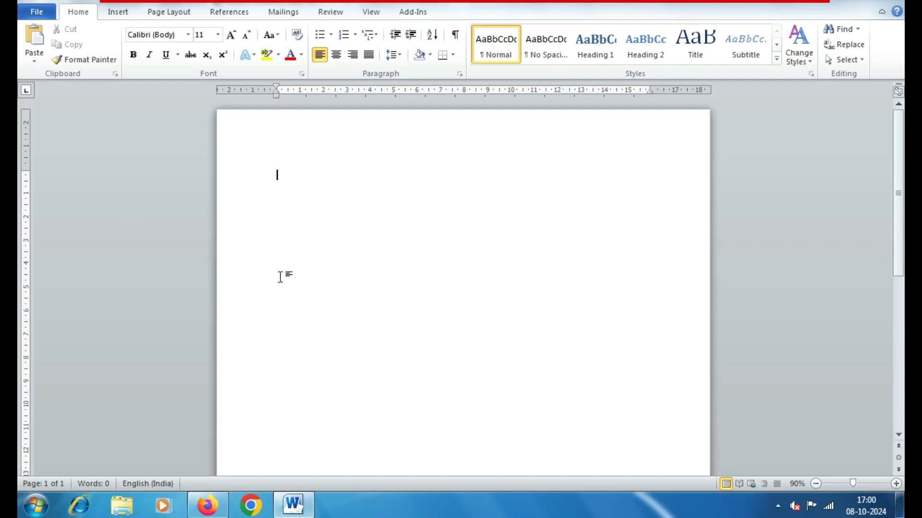
# Step: Make the page landscape with a custom 20.5 cm × 8.9 cm paper size
pyautogui.click(160, 19)
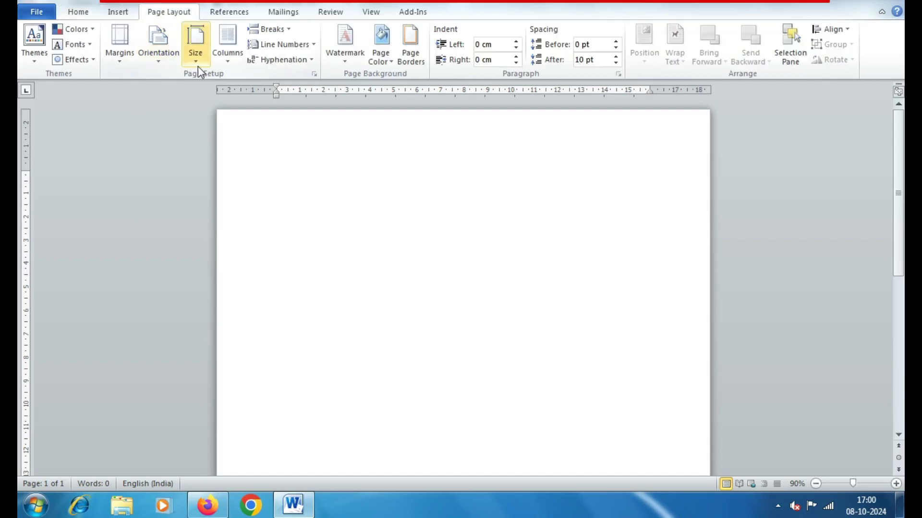
pyautogui.click(153, 67)
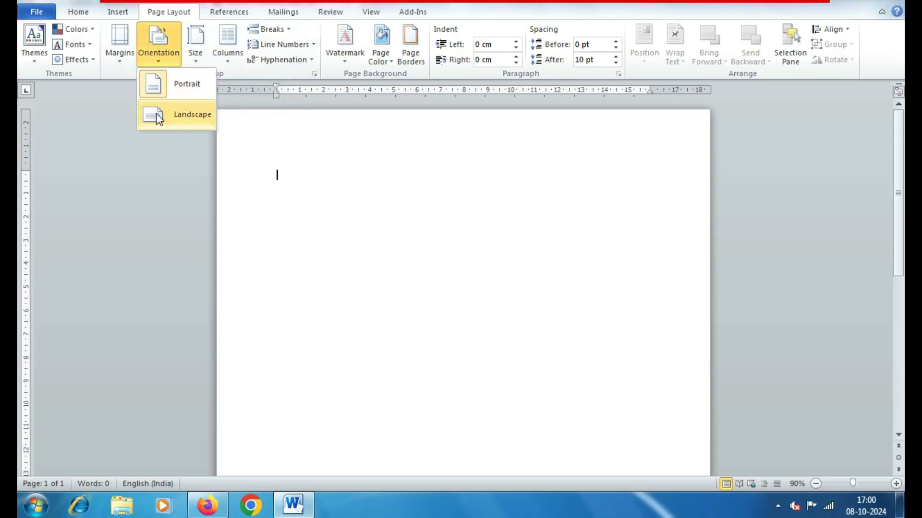
pyautogui.click(158, 119)
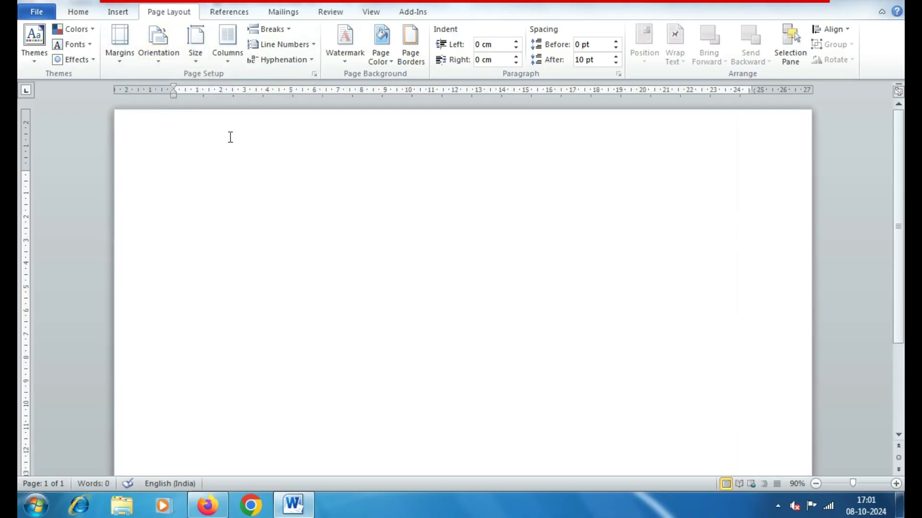
pyautogui.click(197, 62)
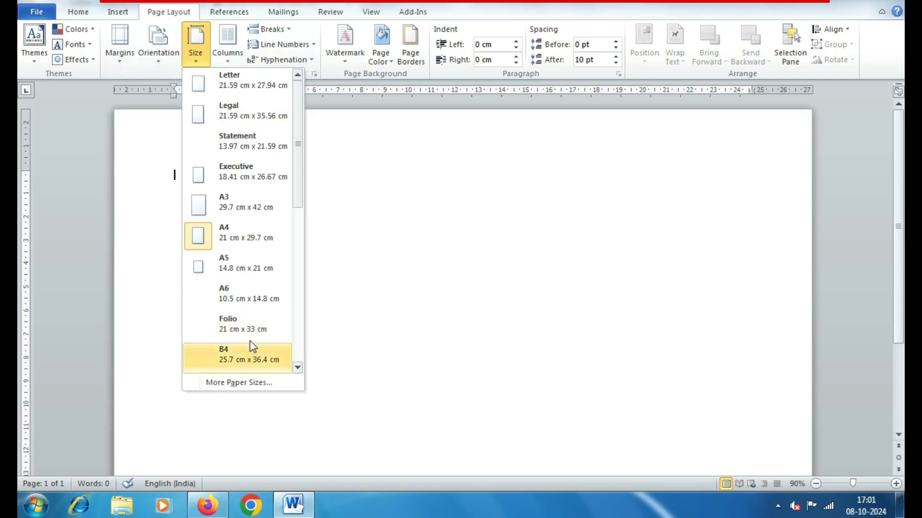
pyautogui.click(262, 385)
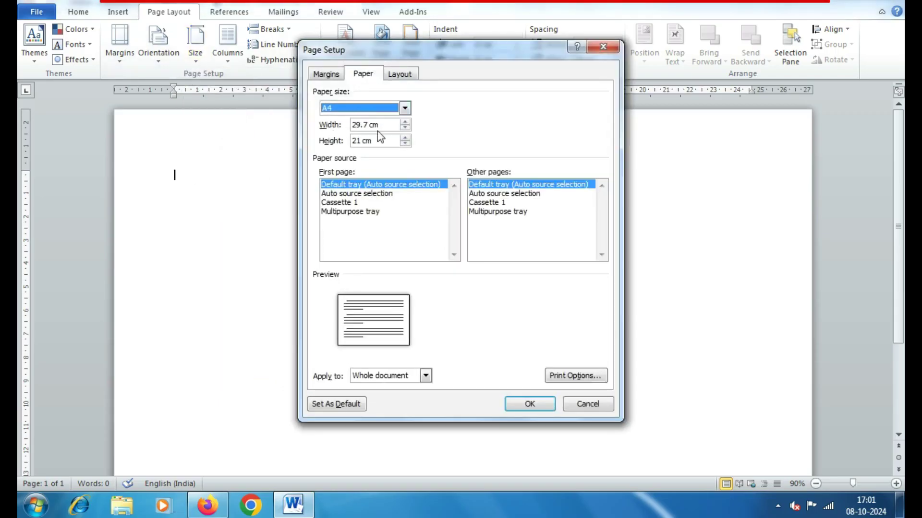
pyautogui.click(387, 130)
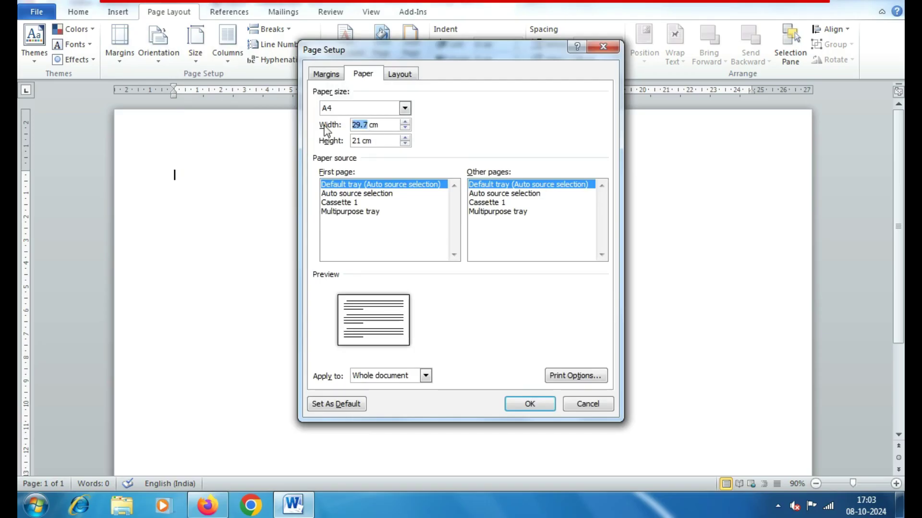
pyautogui.write('2')
pyautogui.click(363, 140)
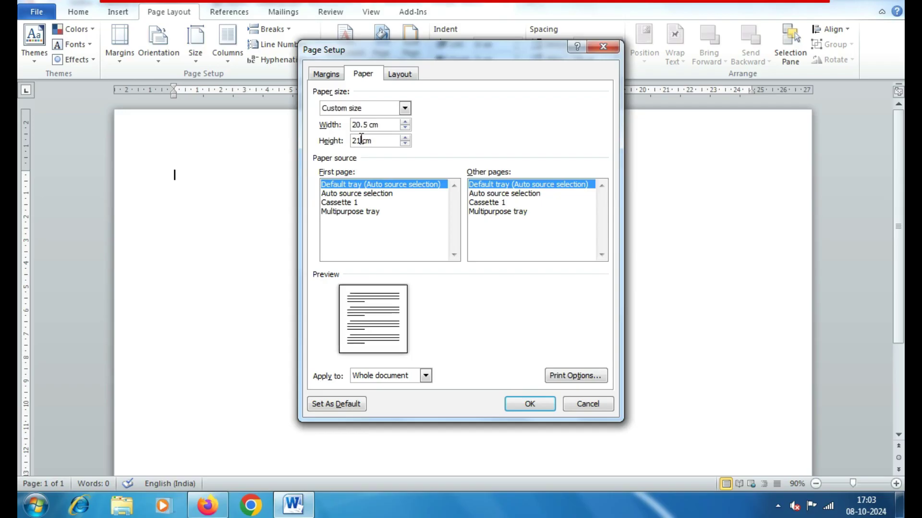
pyautogui.write('8.9')
pyautogui.click(530, 404)
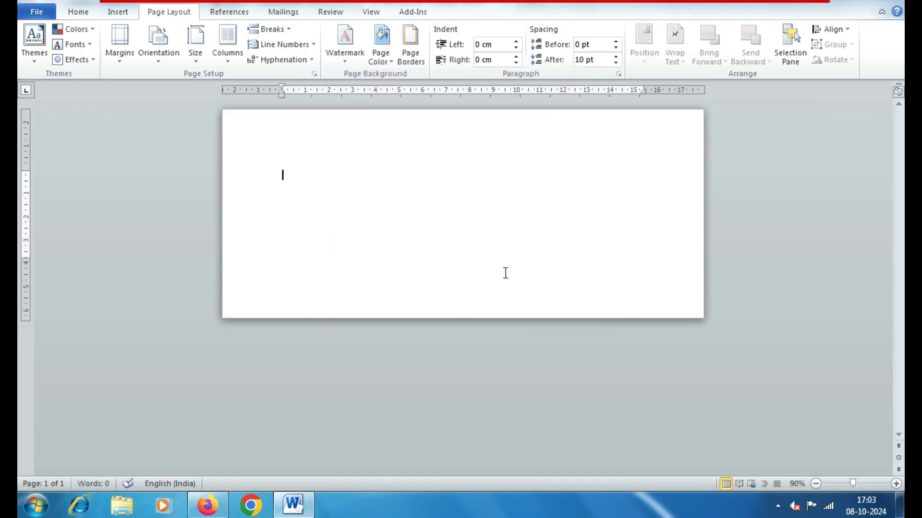
# Step: Zoom in on the page and apply Narrow margins
pyautogui.click(896, 484)
pyautogui.click(896, 483)
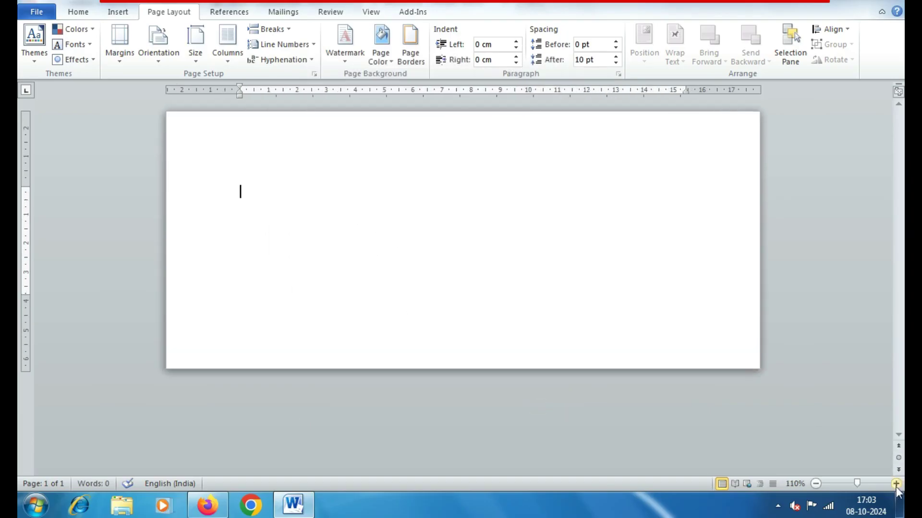
pyautogui.click(896, 483)
pyautogui.click(895, 483)
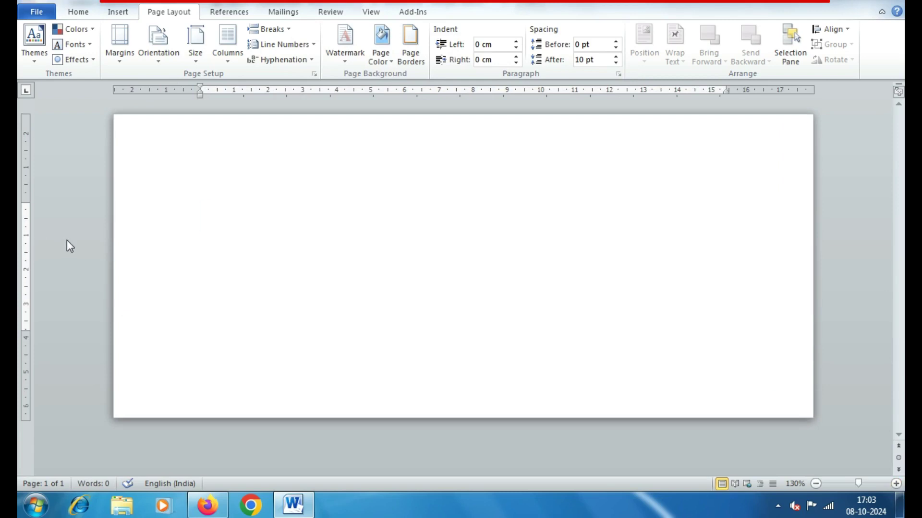
pyautogui.click(102, 235)
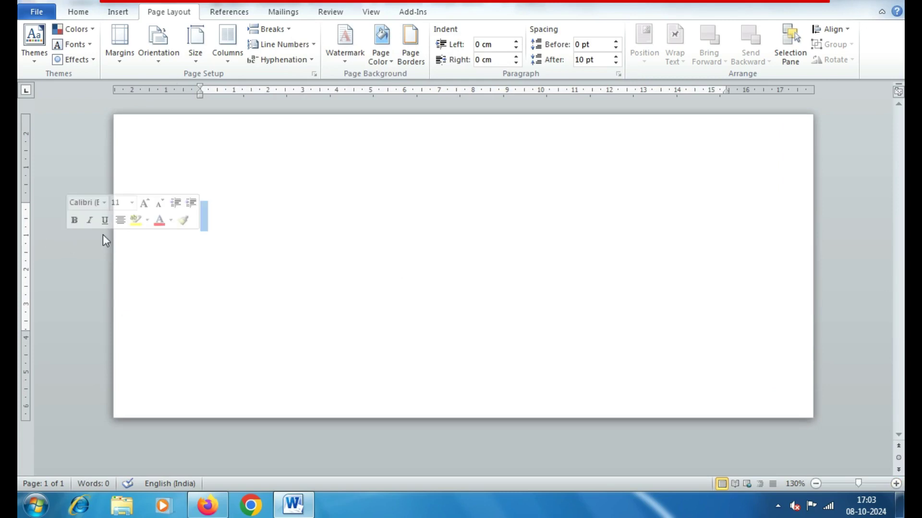
pyautogui.click(123, 62)
pyautogui.click(231, 173)
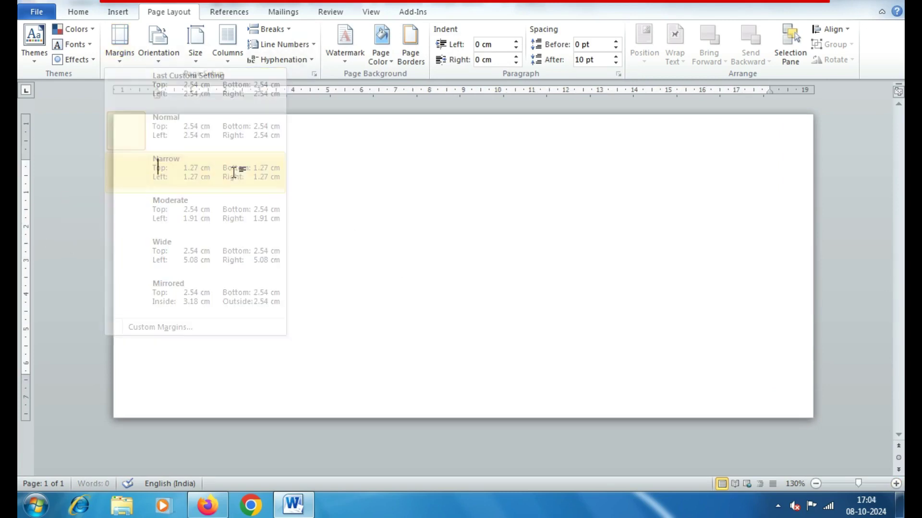
# Step: Insert the शुभविवाह title clipart picture into the card
pyautogui.click(78, 12)
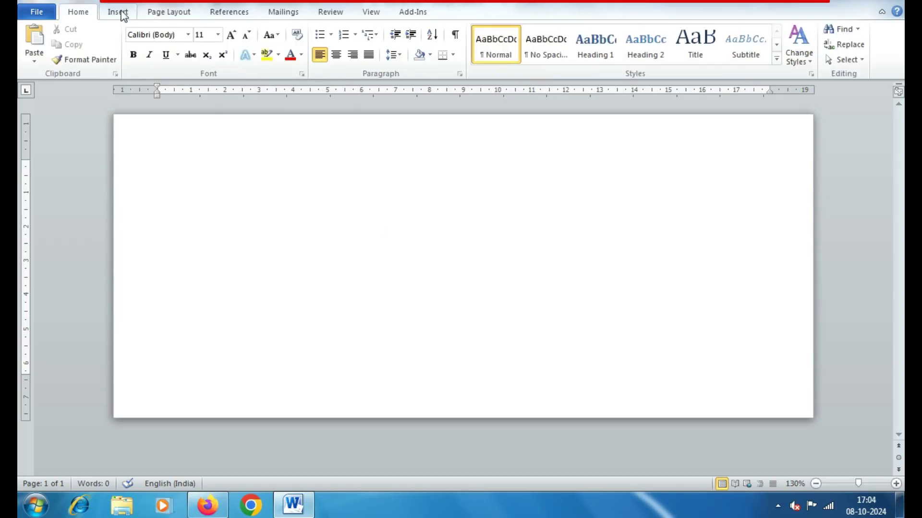
pyautogui.click(118, 12)
pyautogui.click(163, 37)
pyautogui.click(423, 118)
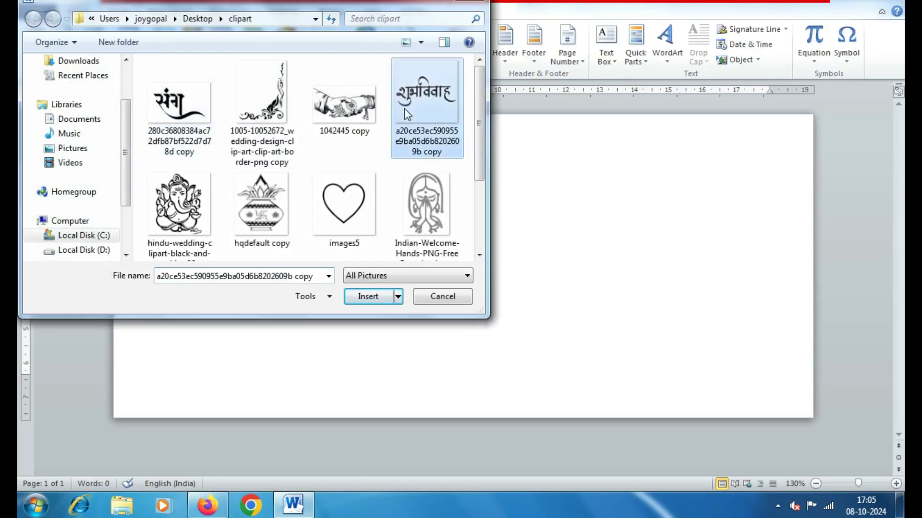
pyautogui.click(378, 295)
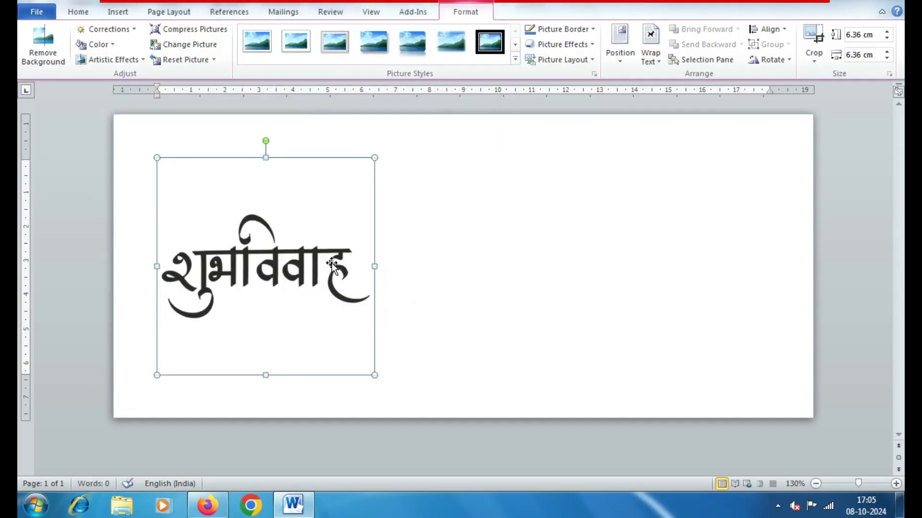
# Step: Set the title picture Behind Text, shrink it to about 2.62 × 3.49 cm, and move it upper right
pyautogui.click(649, 57)
pyautogui.click(673, 166)
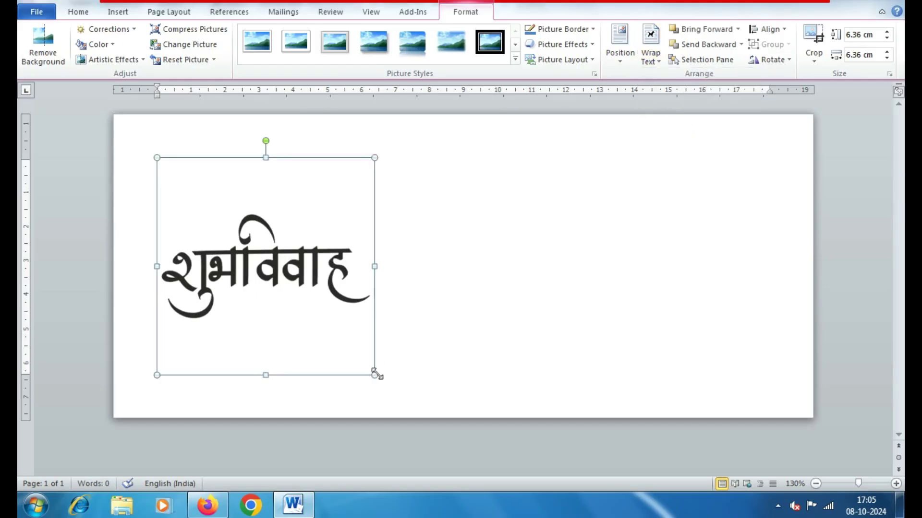
pyautogui.moveTo(374, 376); pyautogui.dragTo(247, 240)
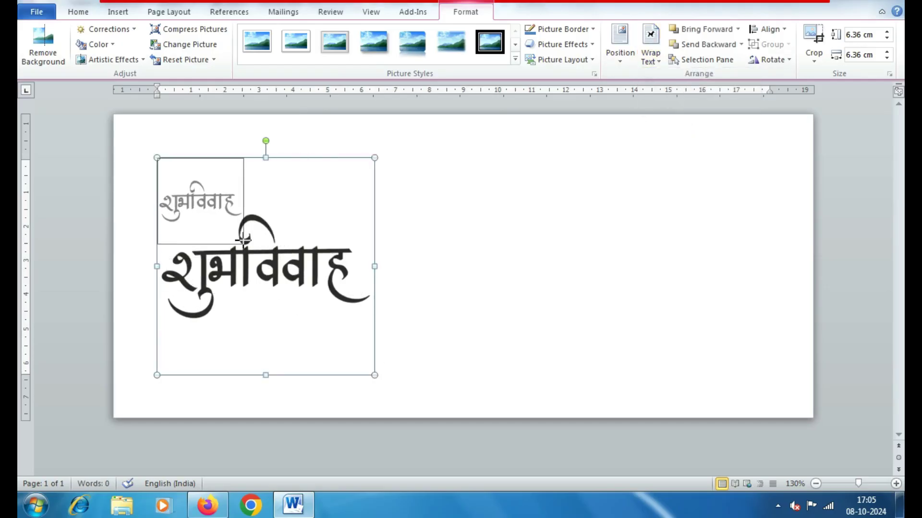
pyautogui.moveTo(205, 204)
pyautogui.mouseDown()
pyautogui.moveTo(660, 197)
pyautogui.moveTo(581, 196)
pyautogui.mouseUp()
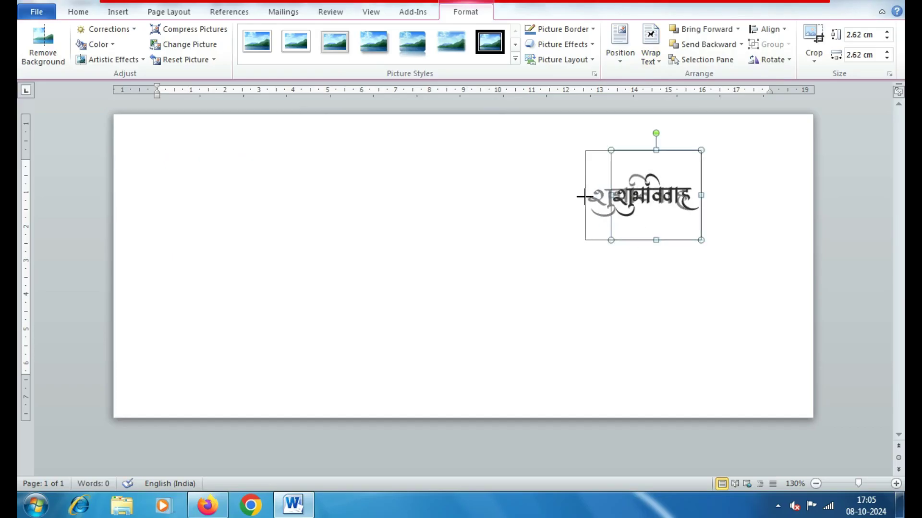
pyautogui.moveTo(641, 198); pyautogui.dragTo(648, 192)
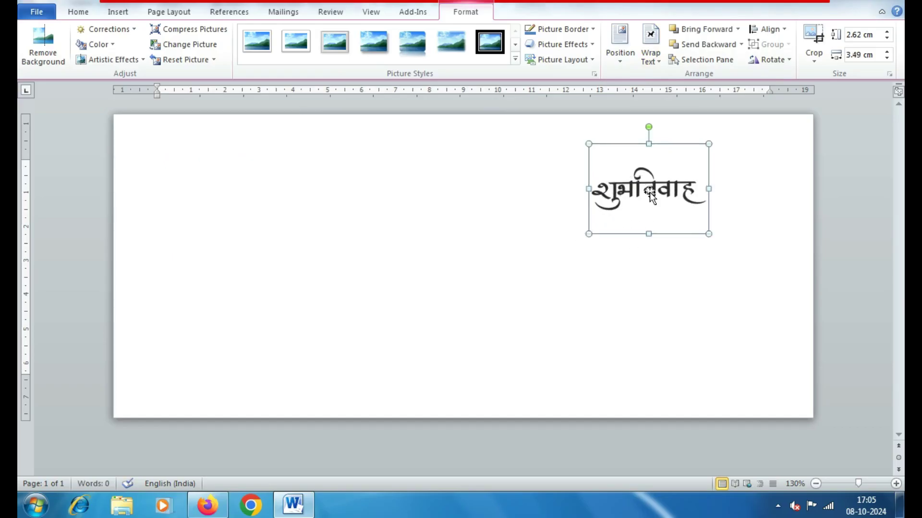
pyautogui.click(515, 225)
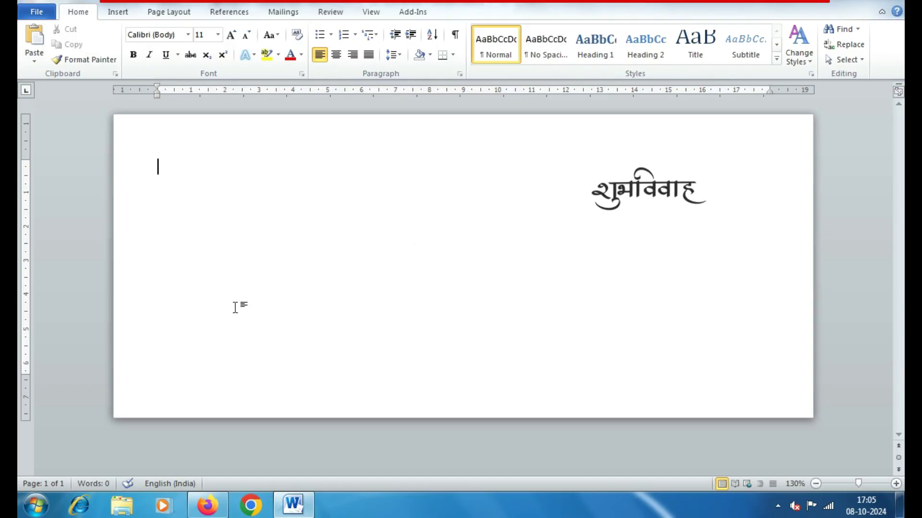
# Step: Insert the Ganesh clipart picture into the card
pyautogui.click(120, 12)
pyautogui.click(160, 46)
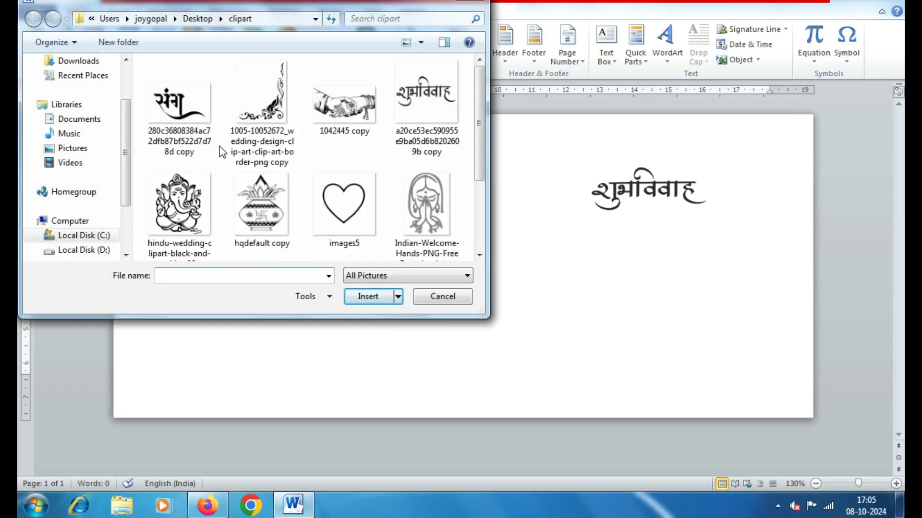
pyautogui.click(179, 202)
pyautogui.click(368, 296)
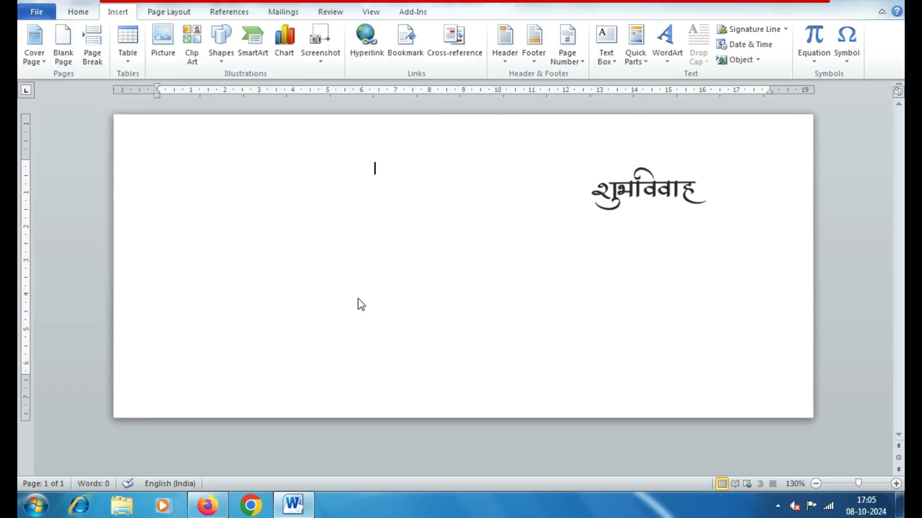
# Step: Put the Ganesh picture Behind Text at 3.41 cm, top centre, left of the title
pyautogui.click(651, 46)
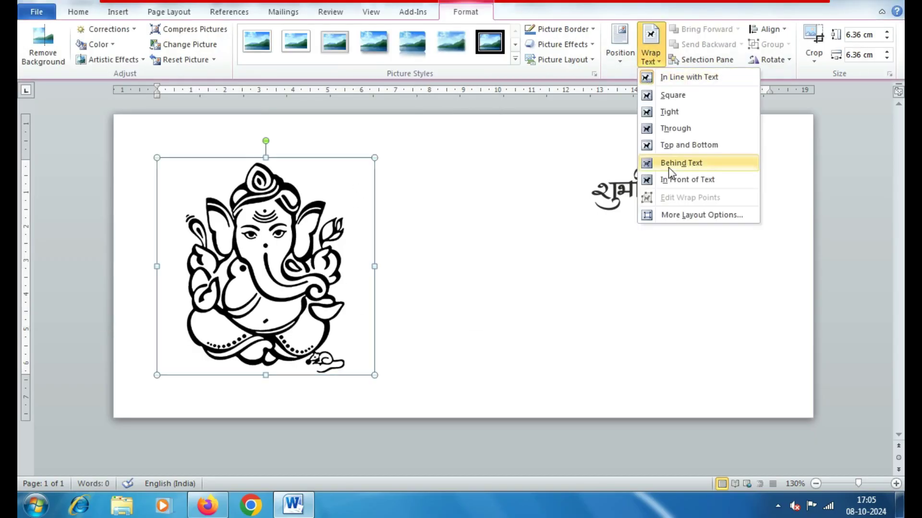
pyautogui.press('Return')
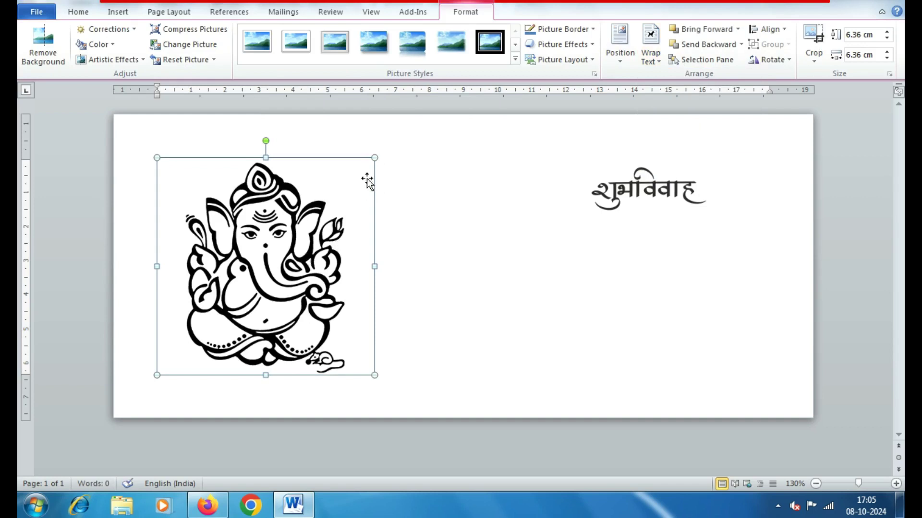
pyautogui.moveTo(344, 200); pyautogui.dragTo(272, 282)
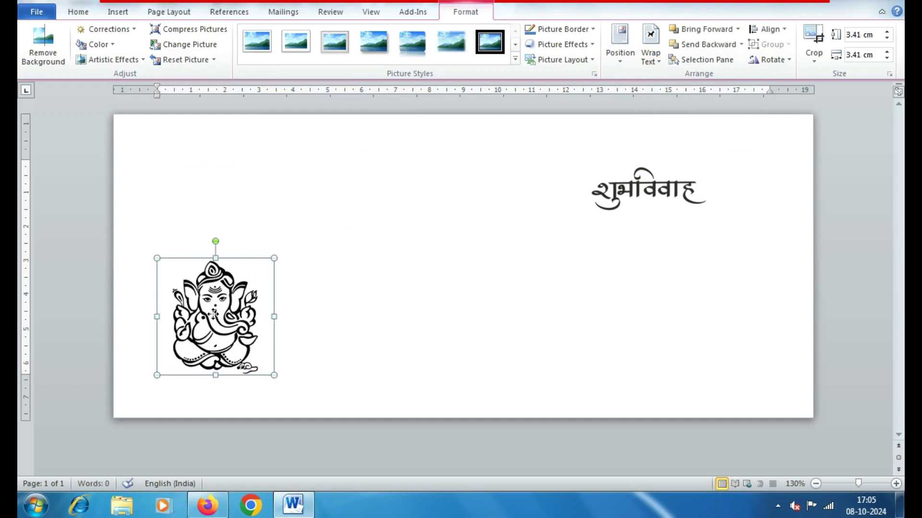
pyautogui.moveTo(226, 312)
pyautogui.mouseDown()
pyautogui.moveTo(460, 219)
pyautogui.moveTo(450, 198)
pyautogui.mouseUp()
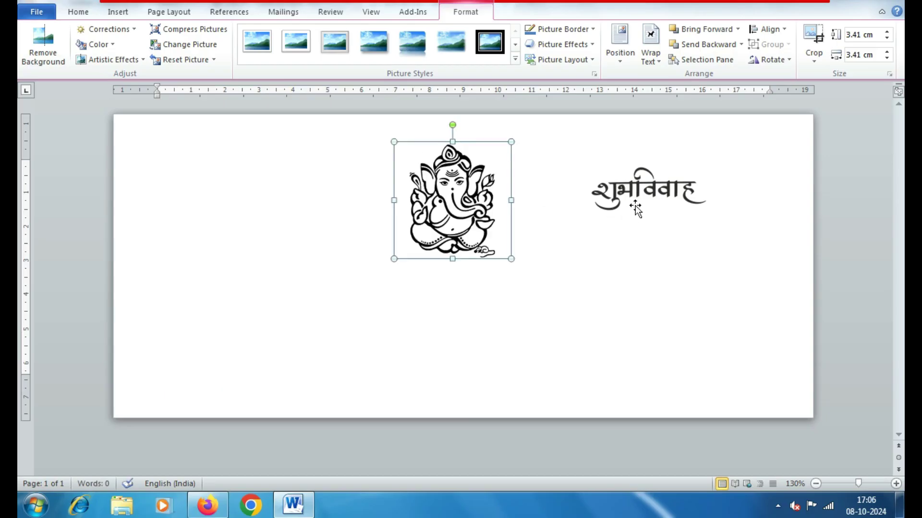
pyautogui.moveTo(649, 191)
pyautogui.mouseDown()
pyautogui.moveTo(678, 190)
pyautogui.moveTo(659, 191)
pyautogui.mouseUp()
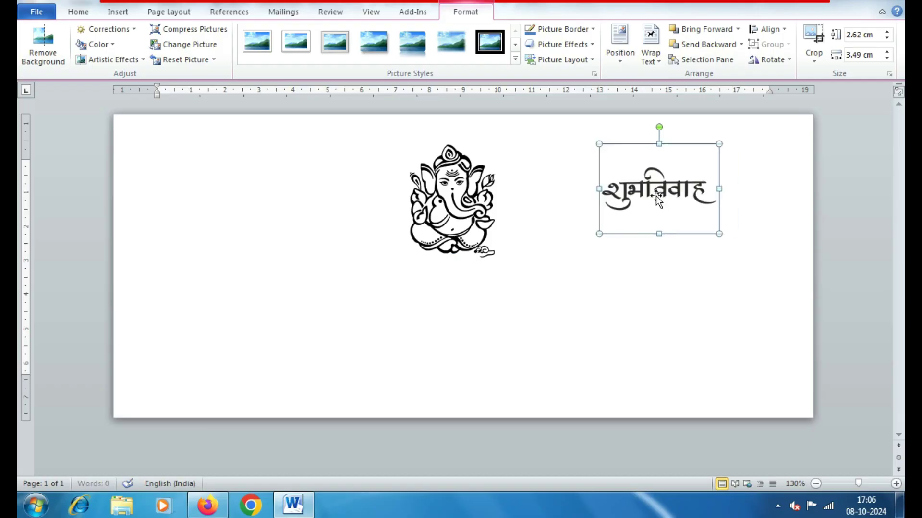
pyautogui.moveTo(445, 205); pyautogui.dragTo(464, 184)
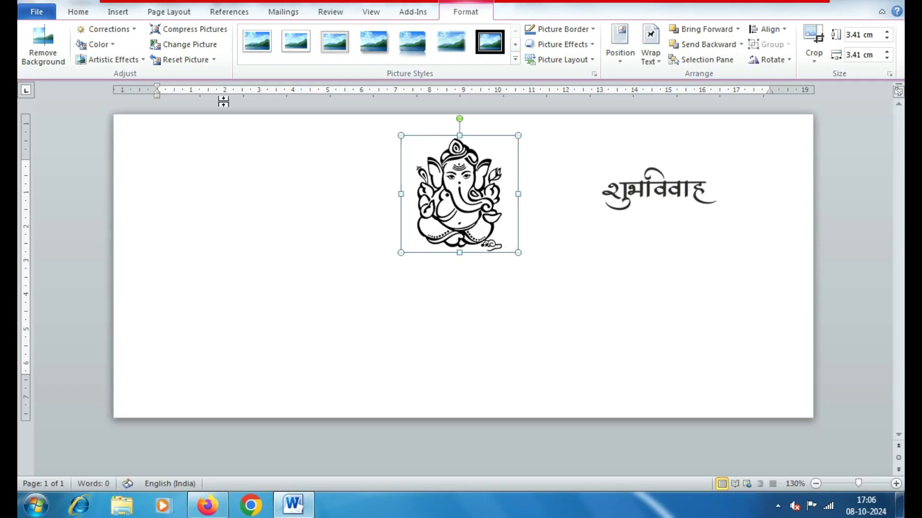
# Step: Insert the Indian-Welcome-Hands praying-hands clipart into the card
pyautogui.click(116, 13)
pyautogui.click(162, 48)
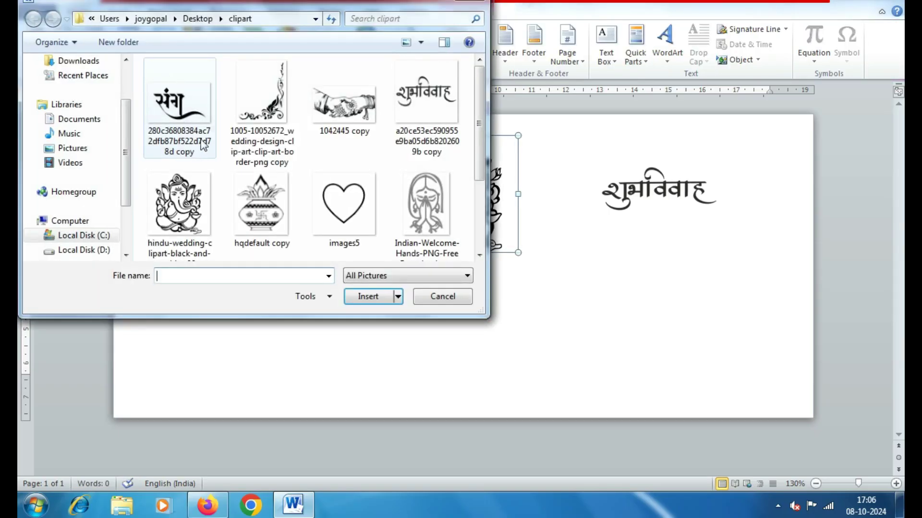
pyautogui.click(425, 199)
pyautogui.click(373, 299)
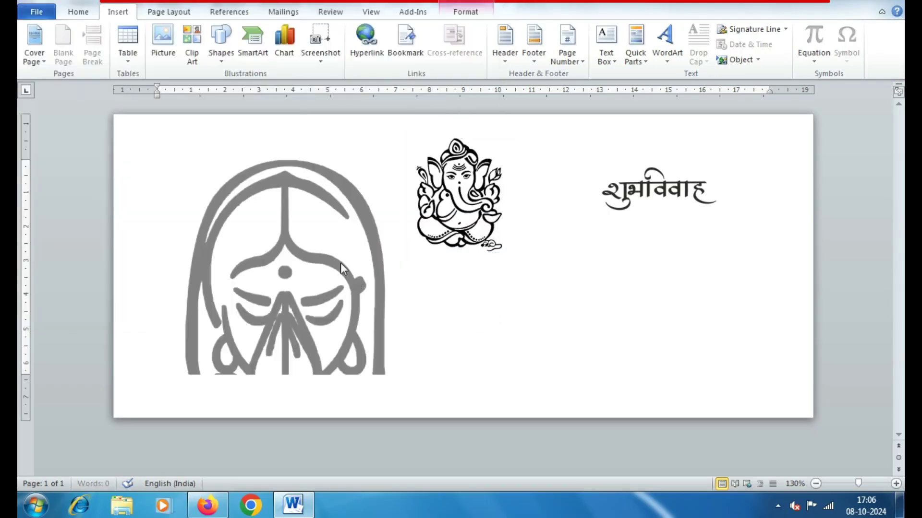
# Step: Set the praying-hands picture Behind Text and shrink it to about 1.64 × 1.2 cm
pyautogui.click(649, 57)
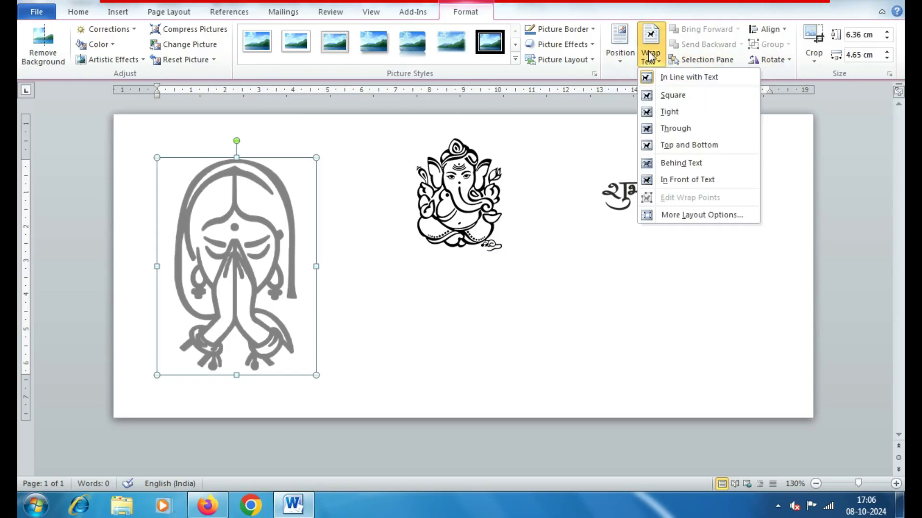
pyautogui.click(680, 164)
pyautogui.moveTo(316, 159)
pyautogui.mouseDown()
pyautogui.moveTo(199, 318)
pyautogui.moveTo(177, 302)
pyautogui.mouseUp()
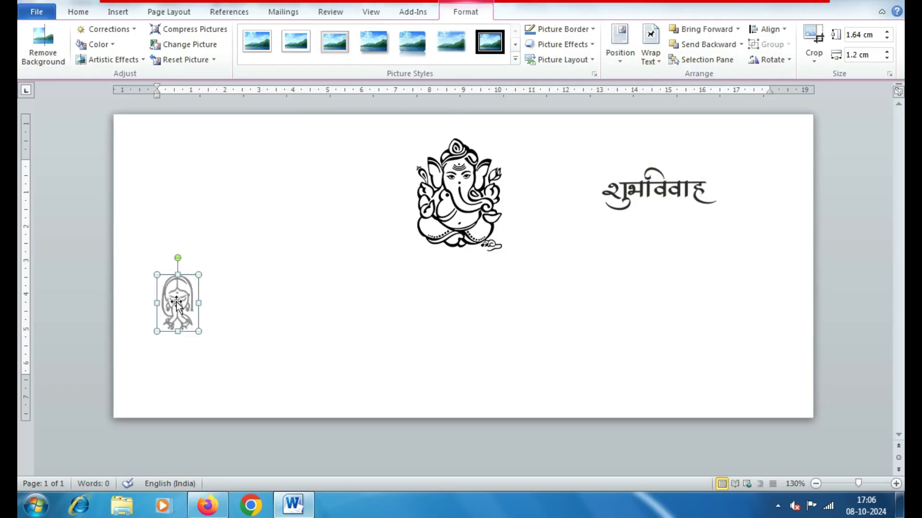
pyautogui.click(288, 296)
pyautogui.click(119, 13)
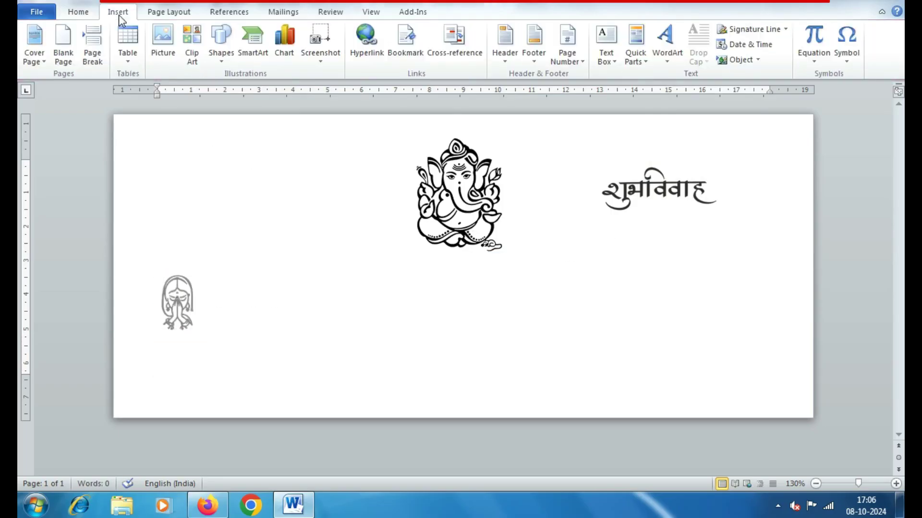
# Step: Insert the images5 heart Behind Text, shrunk to about 3.2 cm, near the Ganesha
pyautogui.click(162, 45)
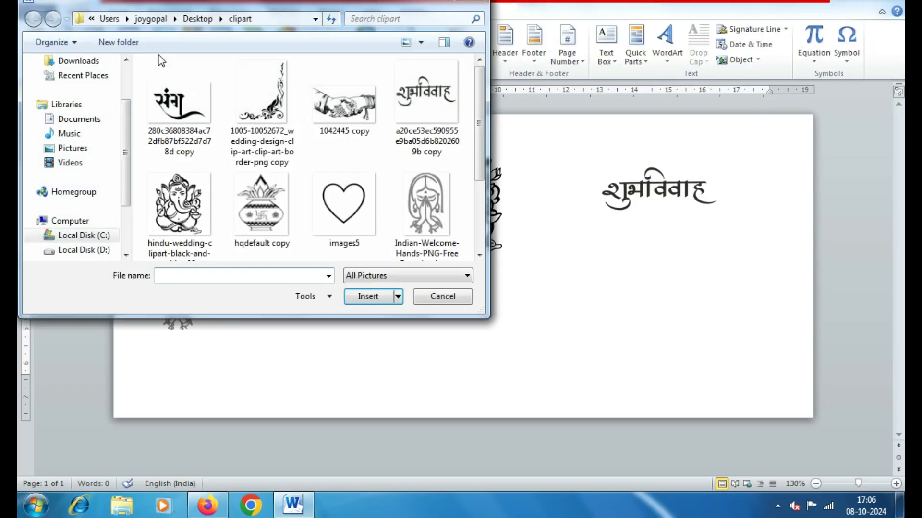
pyautogui.click(349, 198)
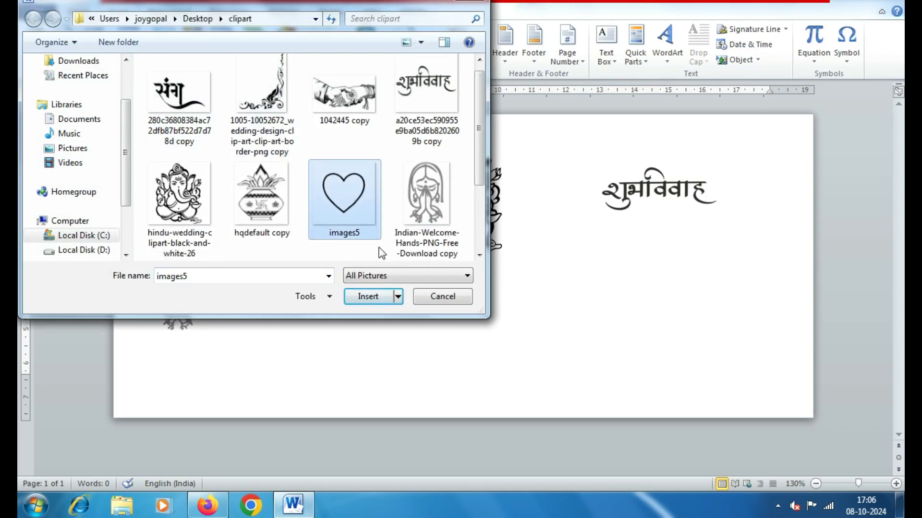
pyautogui.click(375, 298)
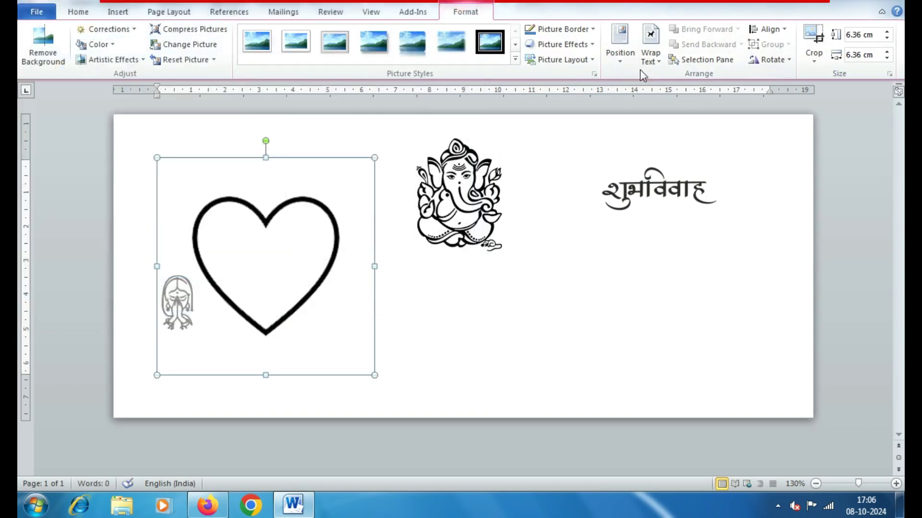
pyautogui.click(650, 56)
pyautogui.click(675, 160)
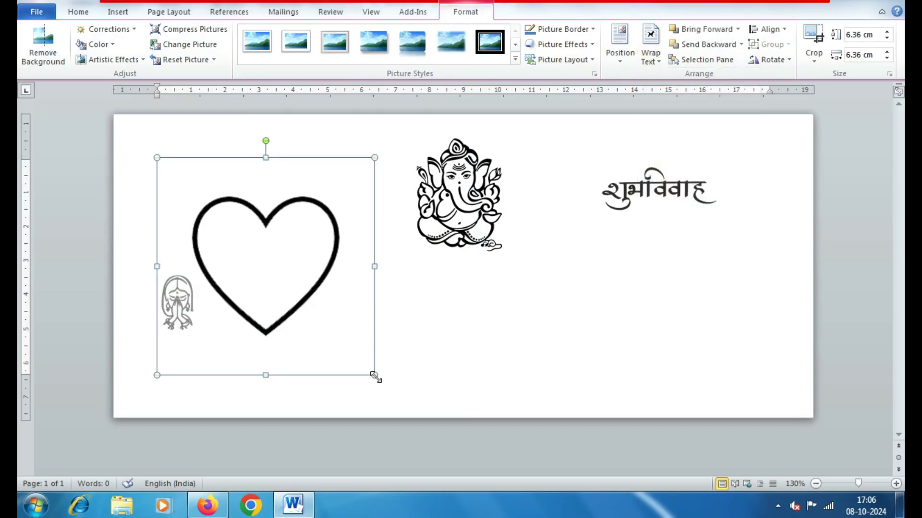
pyautogui.moveTo(375, 375); pyautogui.dragTo(265, 255)
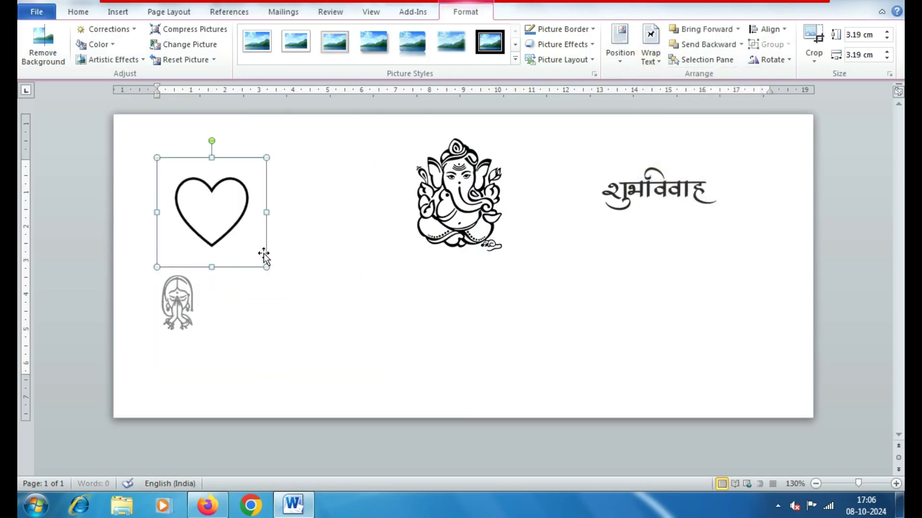
pyautogui.moveTo(226, 222); pyautogui.dragTo(300, 246)
# Step: Tilt the heart, then add a rotated copy overlapping it
pyautogui.moveTo(287, 163); pyautogui.dragTo(266, 166)
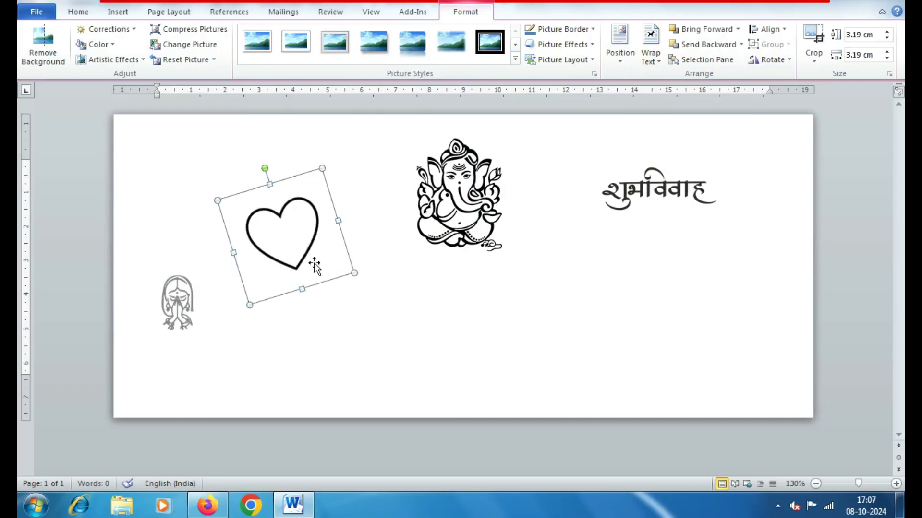
pyautogui.moveTo(316, 274); pyautogui.dragTo(317, 275)
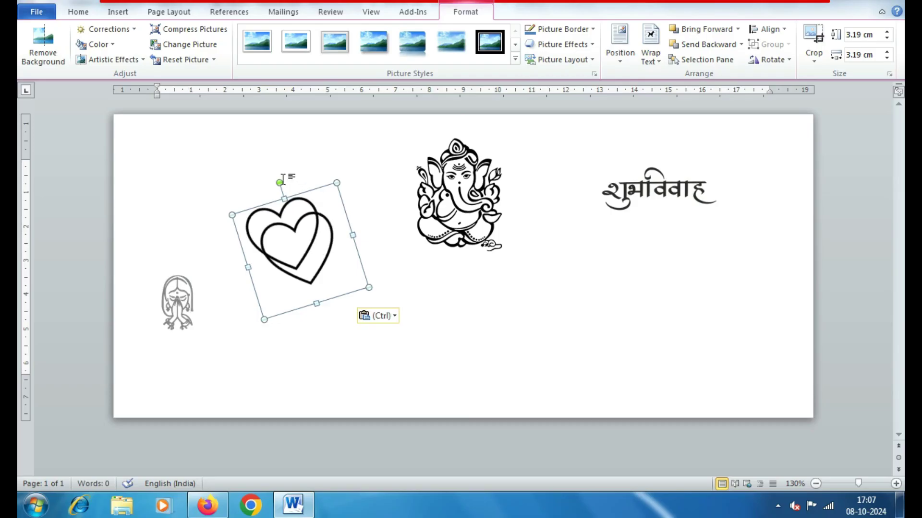
pyautogui.moveTo(279, 183); pyautogui.dragTo(320, 186)
pyautogui.moveTo(328, 257); pyautogui.dragTo(350, 250)
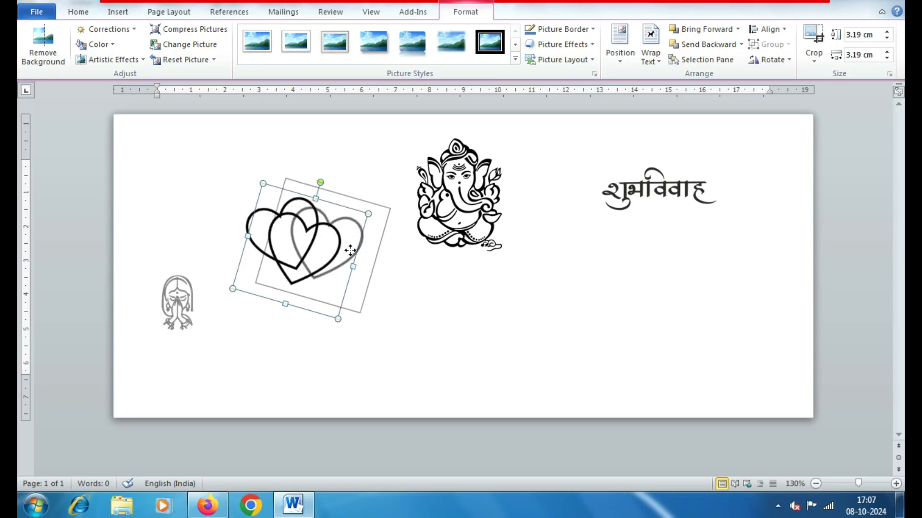
pyautogui.moveTo(350, 251); pyautogui.dragTo(351, 252)
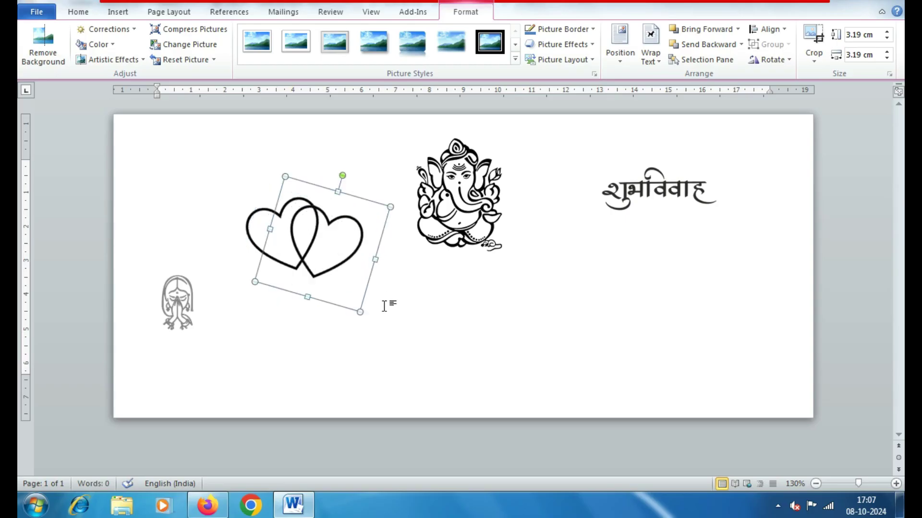
pyautogui.hotkey('ctrl', 'Right')
pyautogui.hotkey('ctrl', 'Right')
pyautogui.hotkey('ctrl', 'Right')
pyautogui.hotkey('ctrl', 'Right')
pyautogui.hotkey('ctrl', 'Up')
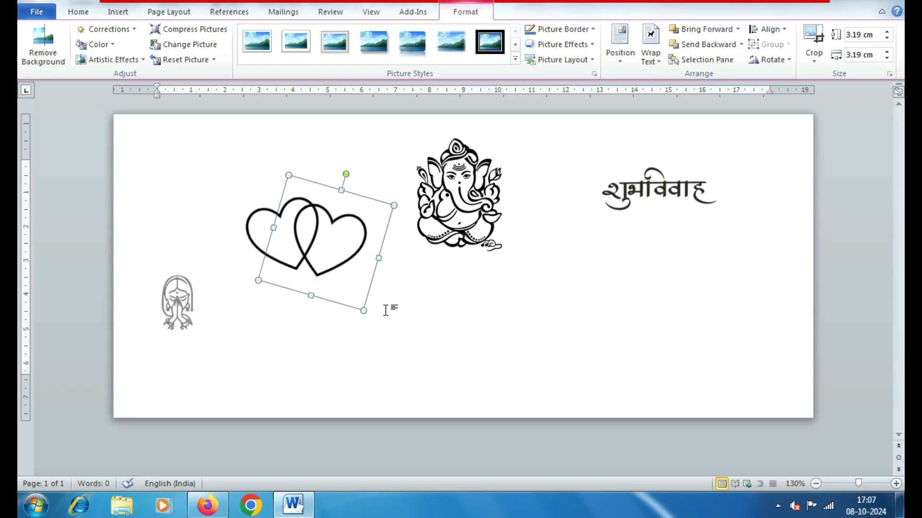
pyautogui.hotkey('ctrl', 'Up')
pyautogui.click(183, 309)
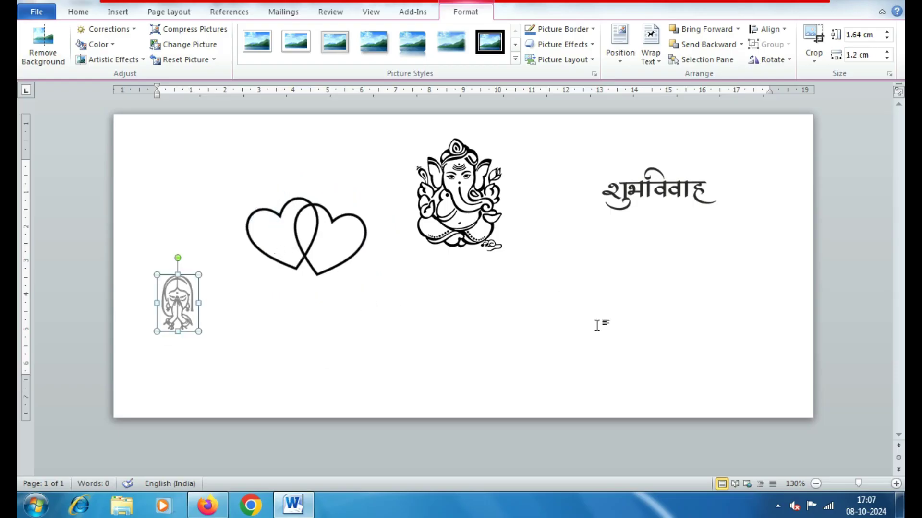
# Step: Insert the Untitled-1 copy श्रीमान image set Behind Text
pyautogui.click(118, 11)
pyautogui.click(157, 47)
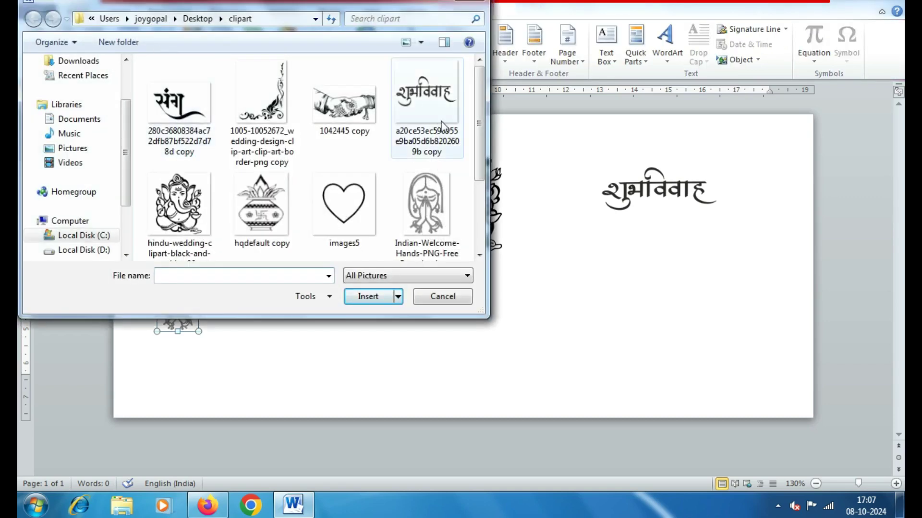
pyautogui.scroll(-2, 180, 192)
pyautogui.scroll(-1, 179, 192)
pyautogui.click(179, 199)
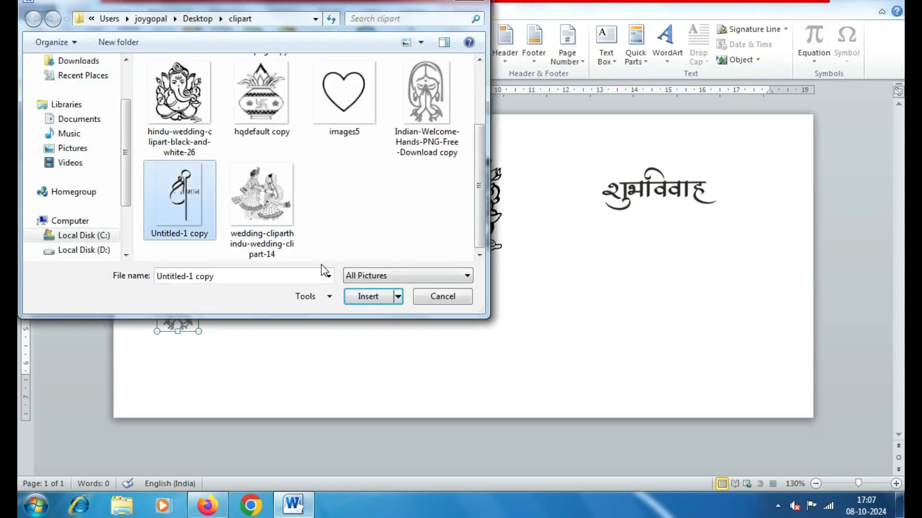
pyautogui.click(375, 296)
pyautogui.click(650, 46)
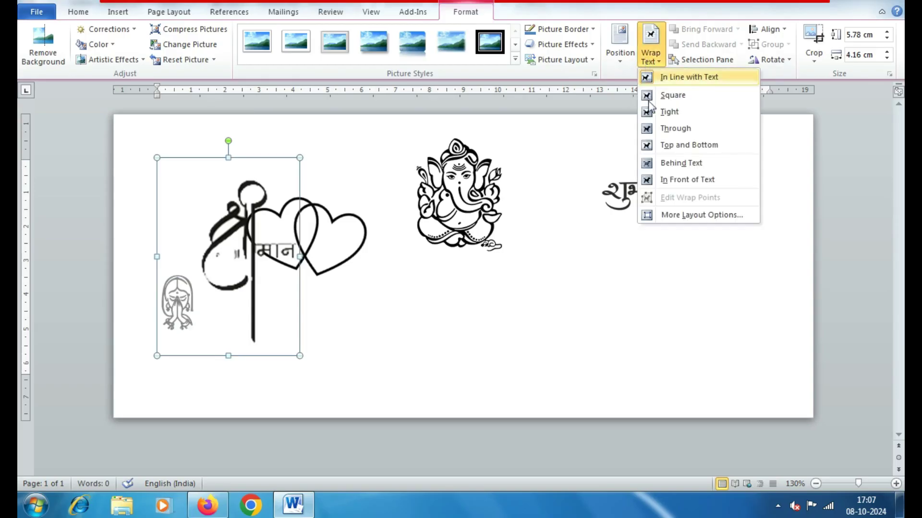
pyautogui.click(667, 163)
# Step: Move the श्रीमान image below the hearts and resize it to 2.74 × 1.97 cm
pyautogui.moveTo(241, 162); pyautogui.dragTo(378, 231)
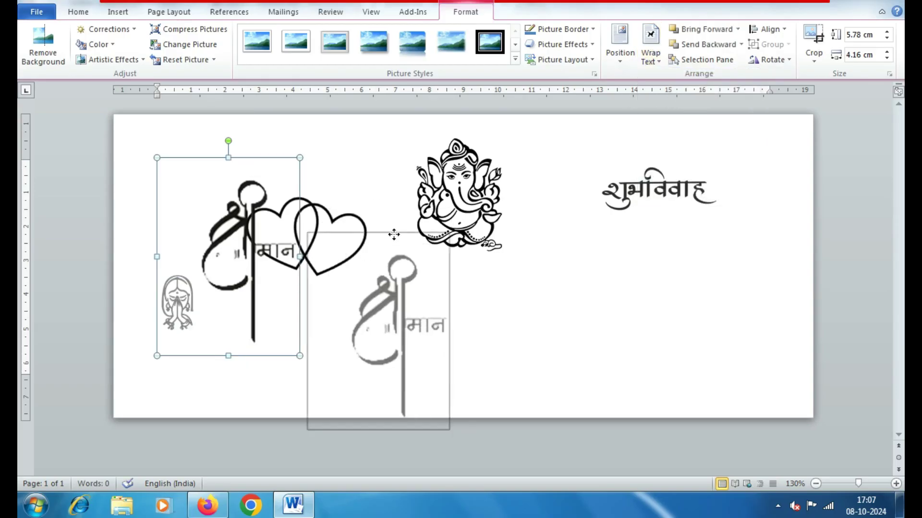
pyautogui.moveTo(425, 262)
pyautogui.mouseDown()
pyautogui.moveTo(340, 359)
pyautogui.moveTo(401, 294)
pyautogui.mouseUp()
pyautogui.click(426, 308)
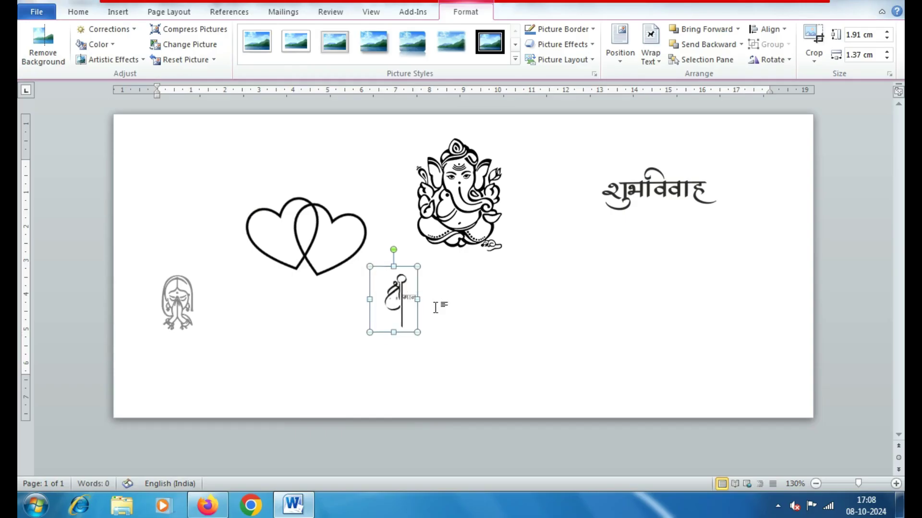
pyautogui.click(441, 313)
pyautogui.click(400, 299)
pyautogui.click(458, 310)
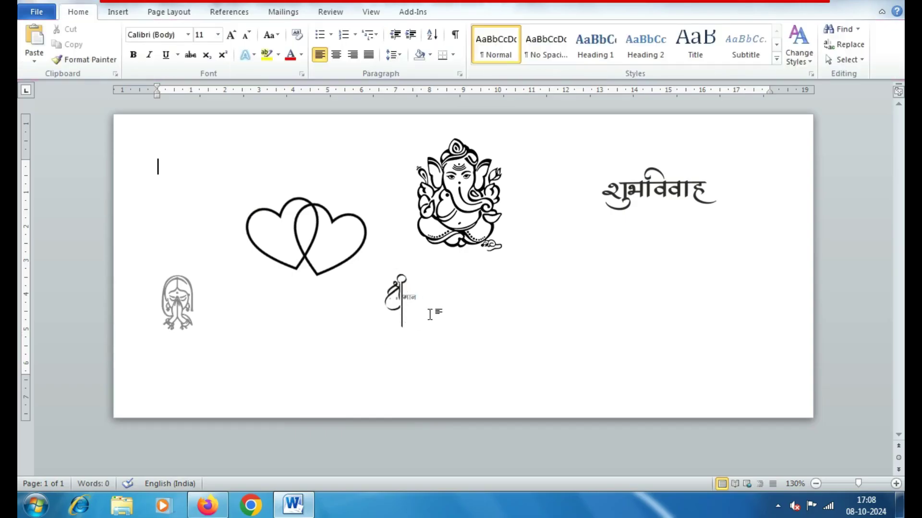
pyautogui.click(406, 296)
pyautogui.moveTo(423, 331); pyautogui.dragTo(437, 361)
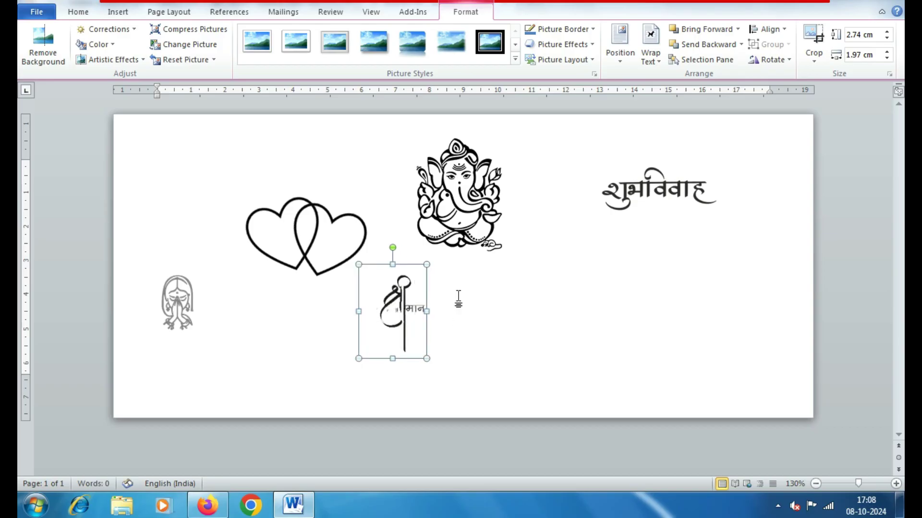
pyautogui.click(482, 307)
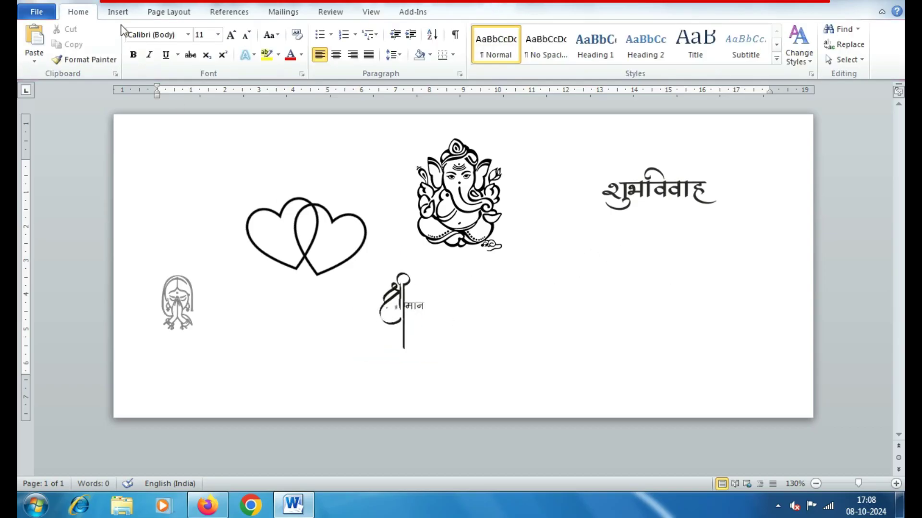
pyautogui.click(117, 12)
# Step: Insert the hqdefault kalash clipart set Behind Text
pyautogui.click(160, 53)
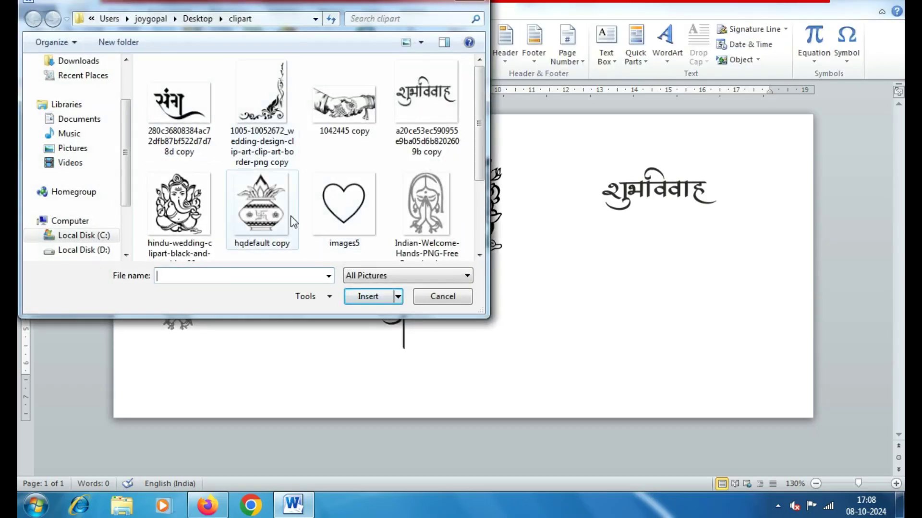
pyautogui.click(261, 204)
pyautogui.click(368, 296)
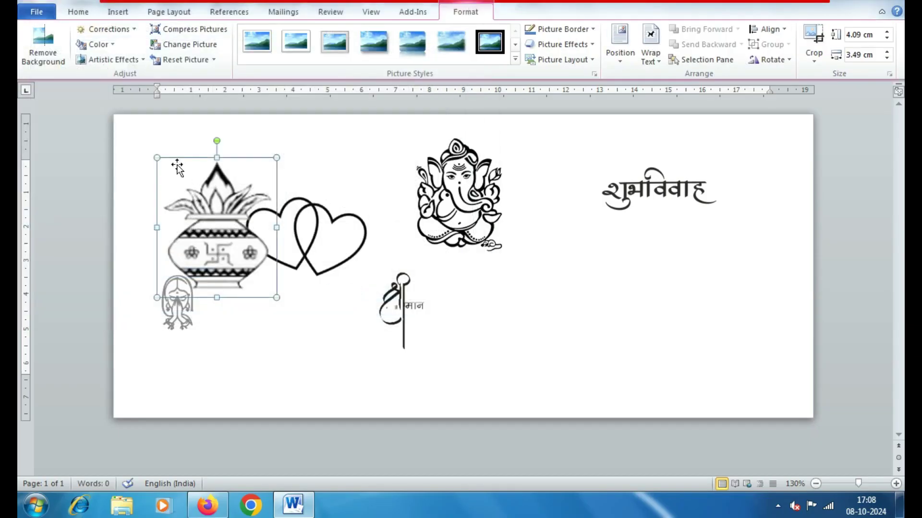
pyautogui.click(651, 53)
pyautogui.click(681, 162)
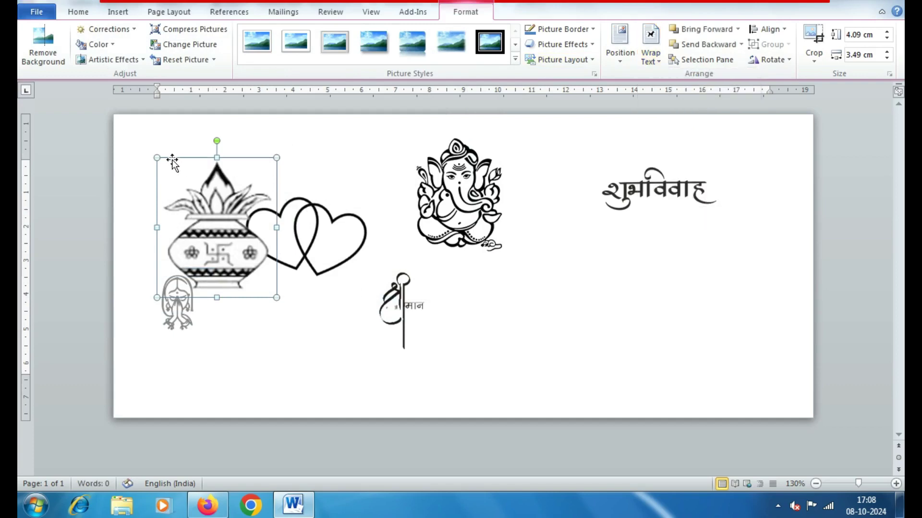
# Step: Shrink the kalash to about 2.03 × 1.73 cm and place it in the lower-right corner
pyautogui.moveTo(157, 158); pyautogui.dragTo(216, 227)
pyautogui.moveTo(247, 273); pyautogui.dragTo(709, 363)
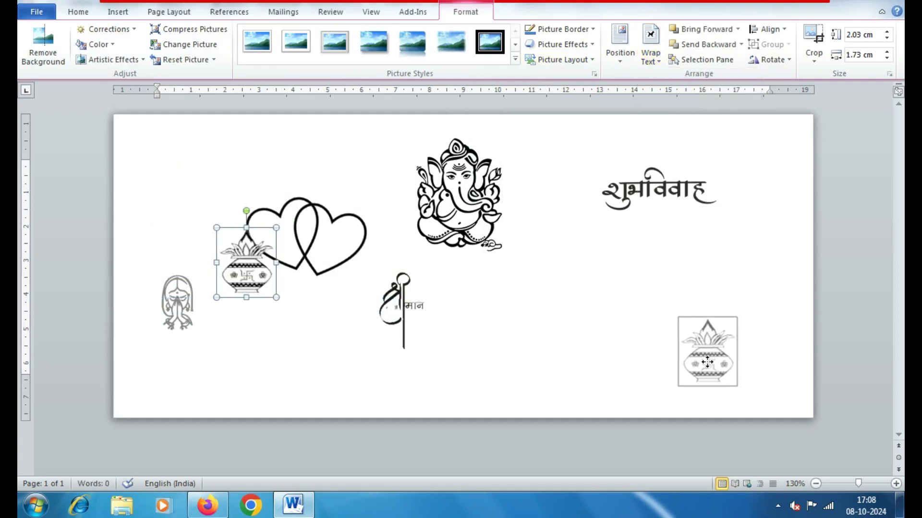
pyautogui.moveTo(709, 363); pyautogui.dragTo(707, 361)
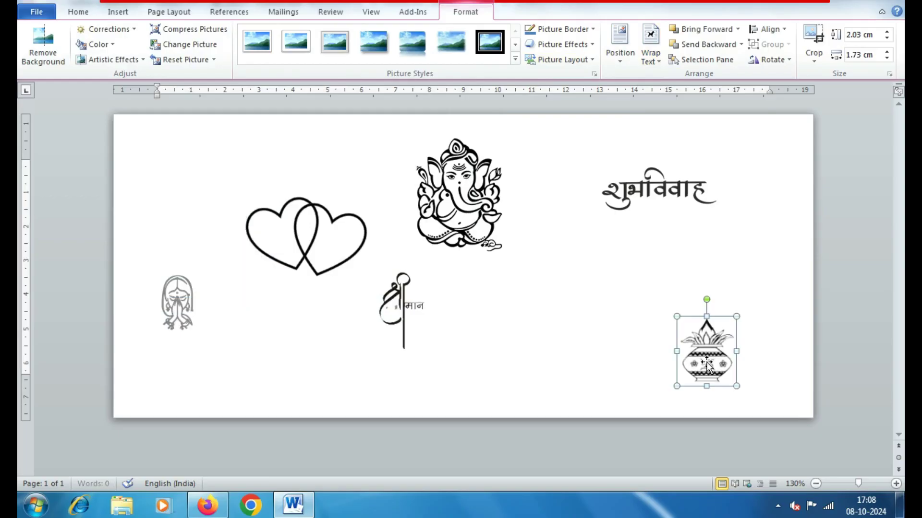
pyautogui.click(632, 286)
pyautogui.click(116, 14)
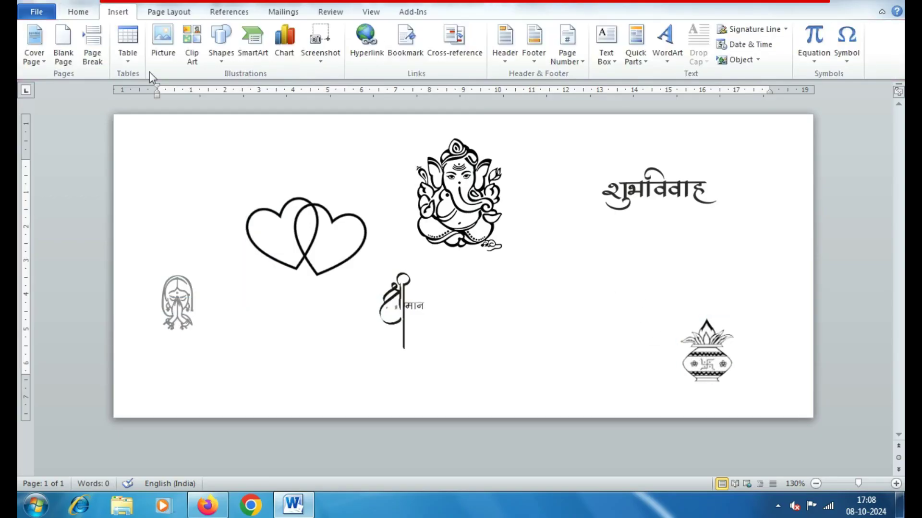
# Step: Draw a short horizontal line under the शुभविवाह title
pyautogui.click(221, 43)
pyautogui.click(215, 128)
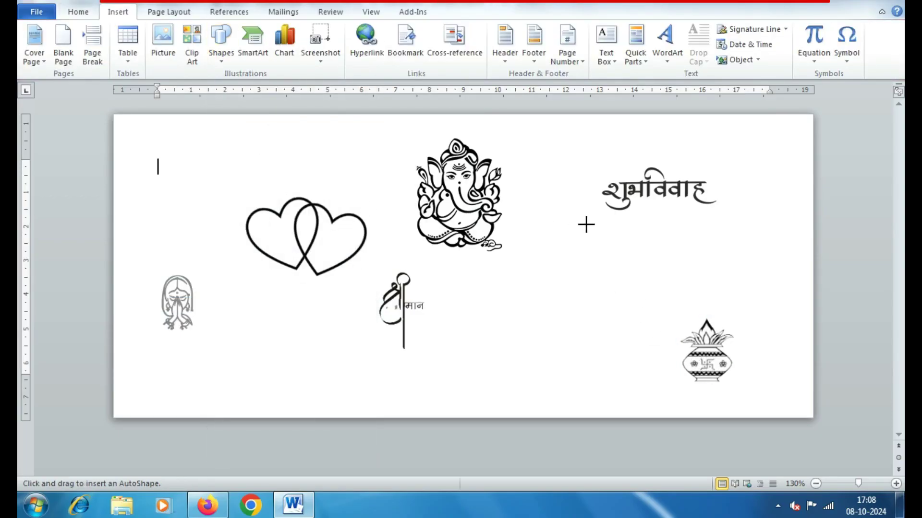
pyautogui.moveTo(579, 217); pyautogui.dragTo(657, 217)
# Step: Give the line under the title a thin weight and a black colour
pyautogui.click(314, 44)
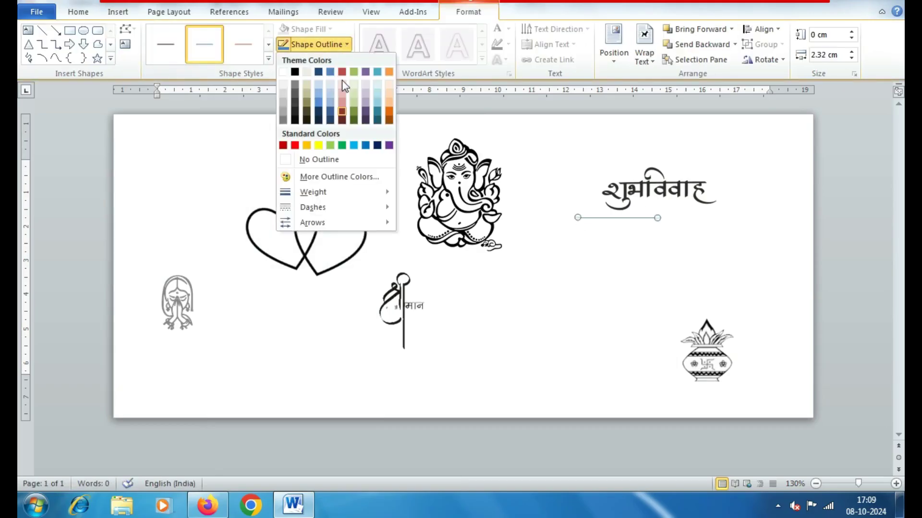
pyautogui.moveTo(312, 192)
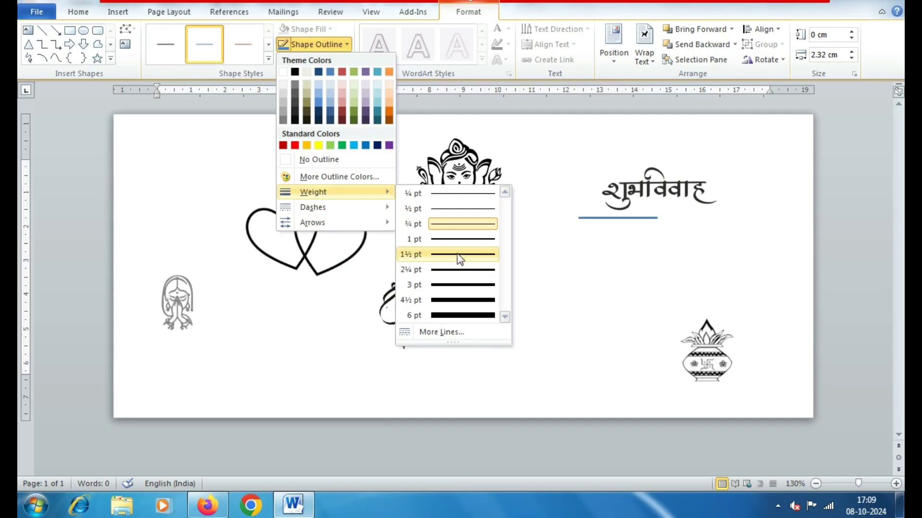
pyautogui.click(460, 239)
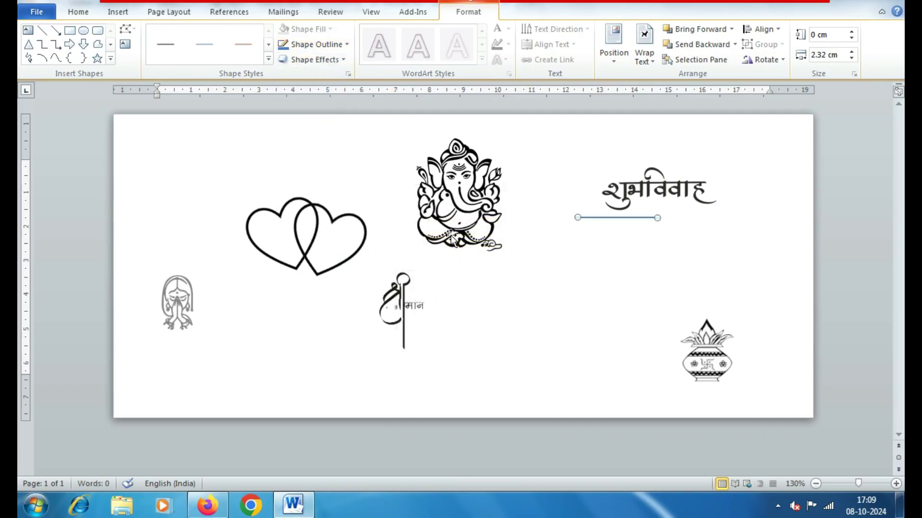
pyautogui.click(315, 44)
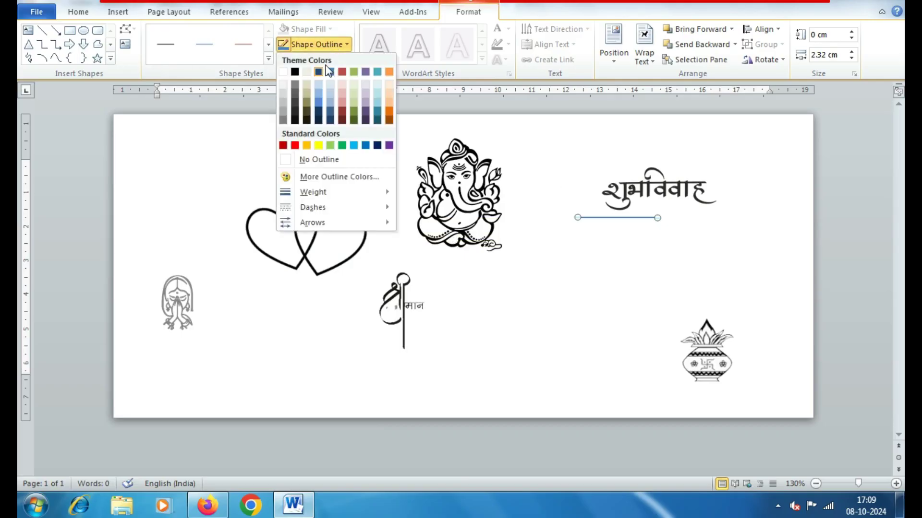
pyautogui.click(312, 85)
pyautogui.click(573, 250)
pyautogui.click(627, 220)
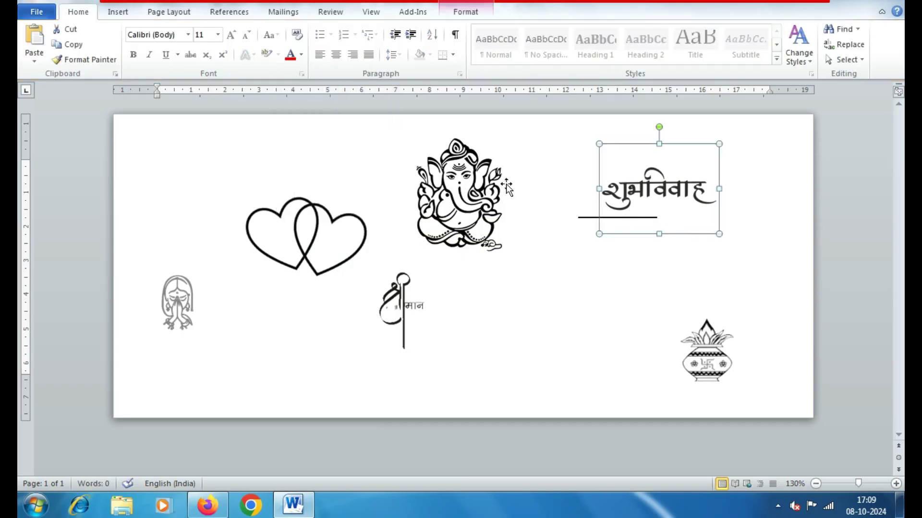
pyautogui.click(579, 219)
# Step: Draw a tiny oval circle at the right end of the line
pyautogui.click(118, 12)
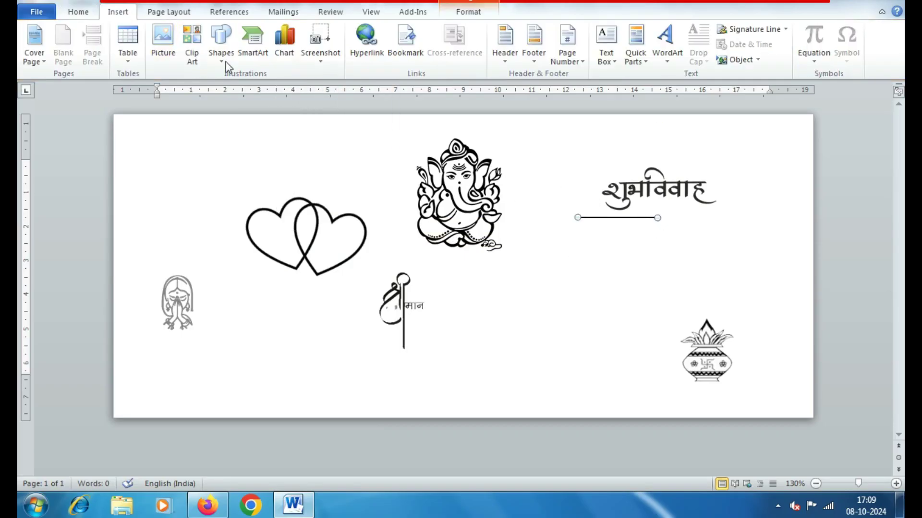
pyautogui.click(215, 68)
pyautogui.click(272, 98)
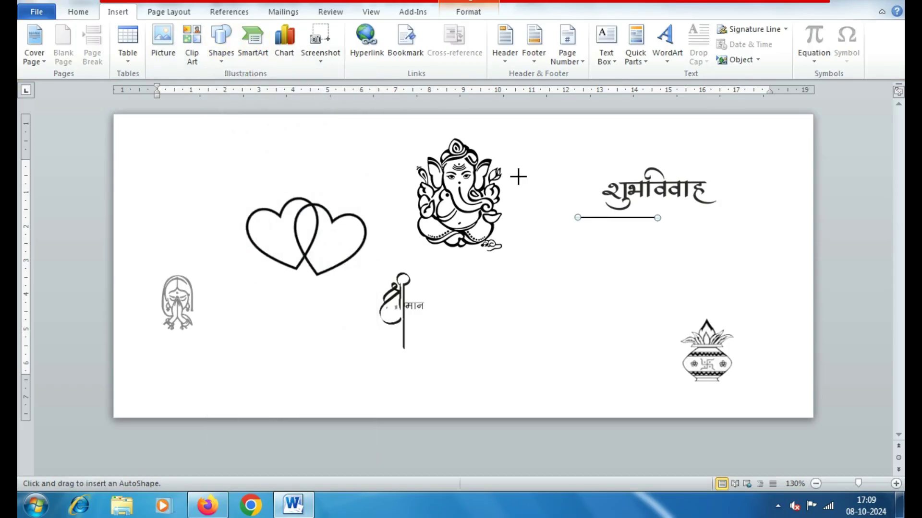
pyautogui.moveTo(671, 218); pyautogui.dragTo(680, 224)
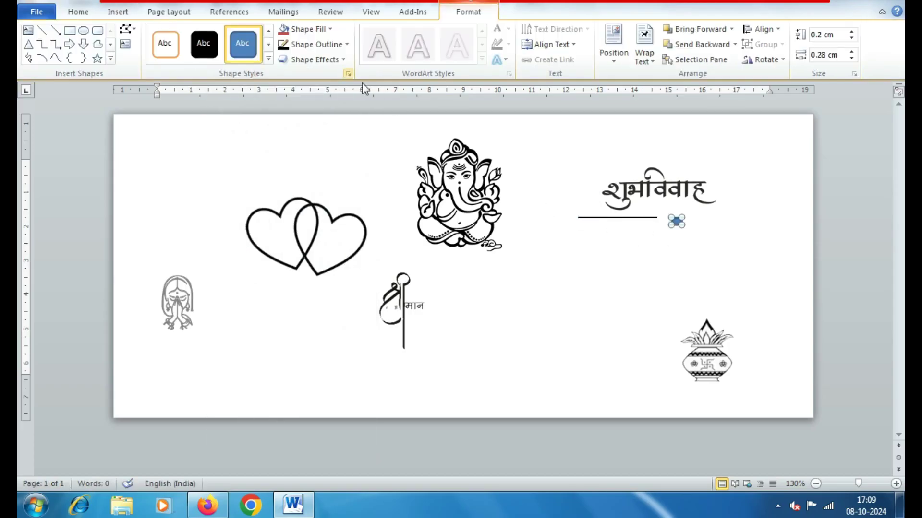
# Step: Set the circle's outline colour and No Fill, then copy the line below it
pyautogui.click(316, 32)
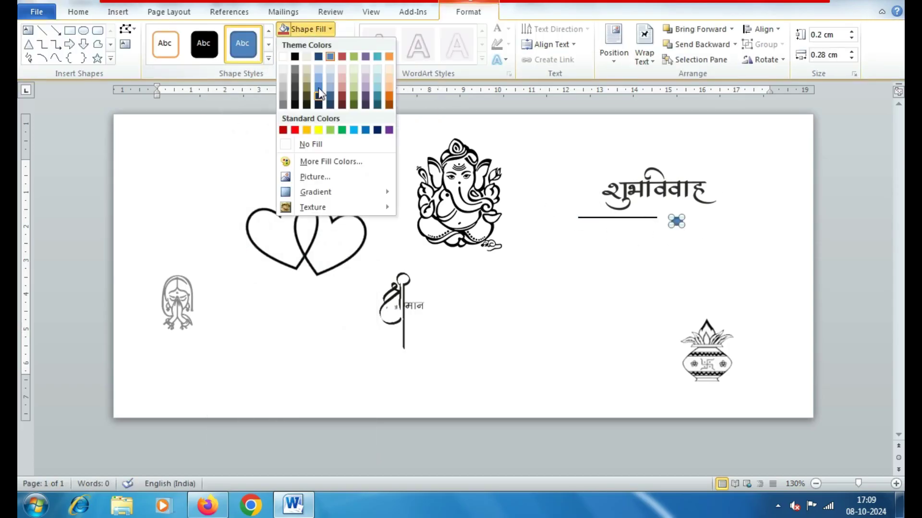
pyautogui.click(295, 57)
pyautogui.click(316, 44)
pyautogui.click(655, 275)
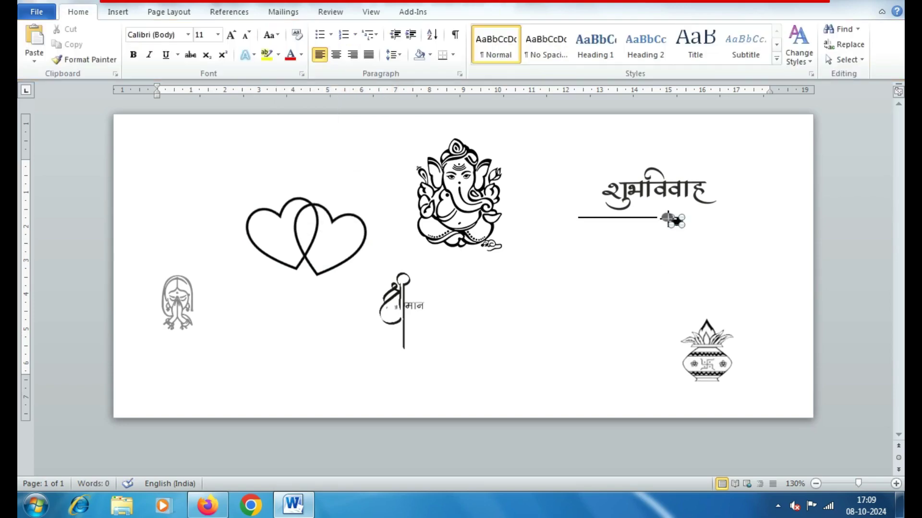
pyautogui.click(675, 220)
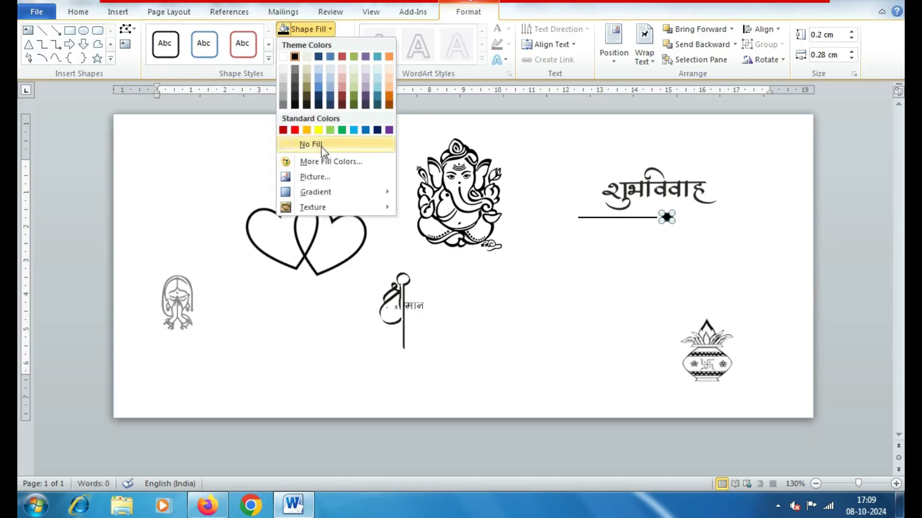
pyautogui.click(321, 146)
pyautogui.click(668, 235)
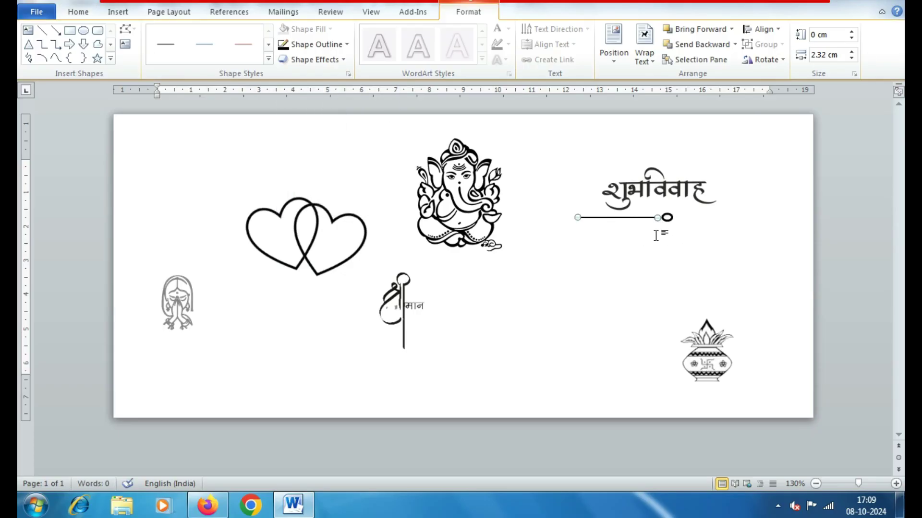
pyautogui.moveTo(655, 220)
pyautogui.mouseDown()
pyautogui.moveTo(669, 240)
pyautogui.moveTo(727, 208)
pyautogui.mouseUp()
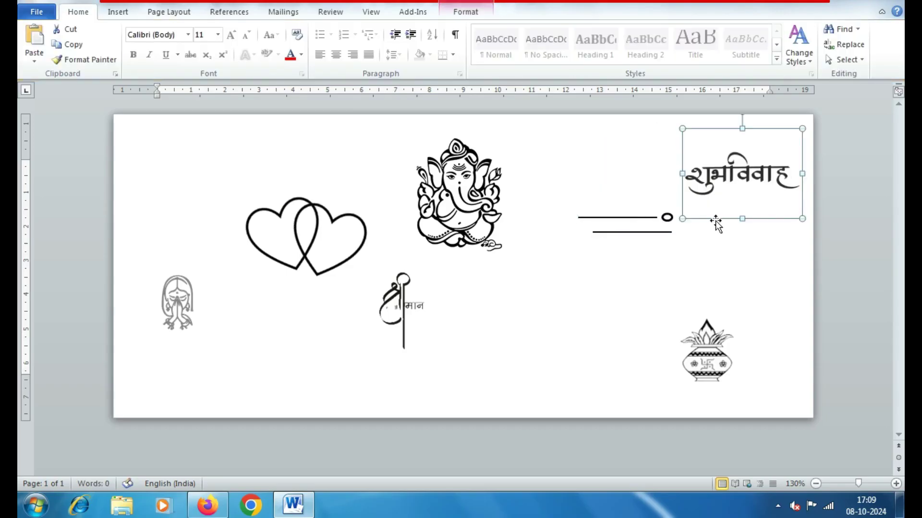
# Step: Place the copied line to the right of the circle, completing the divider
pyautogui.hotkey('ctrl', 'z')
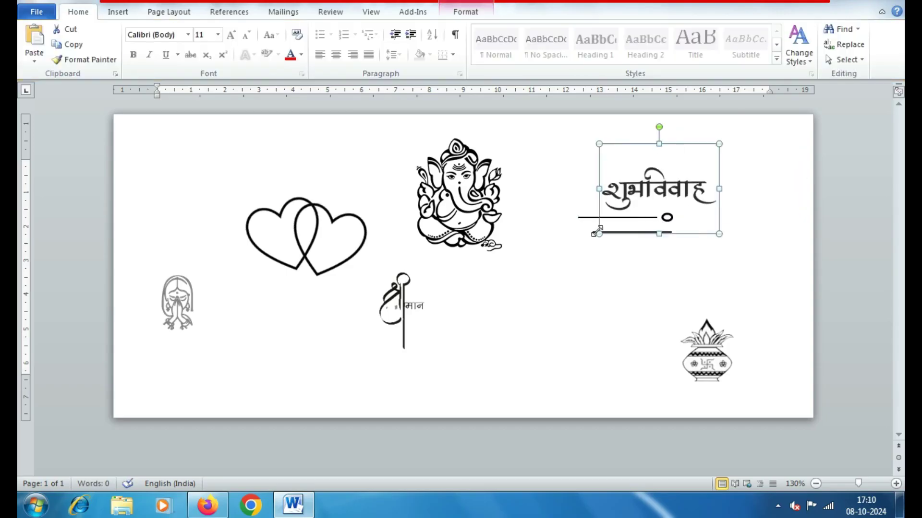
pyautogui.click(596, 232)
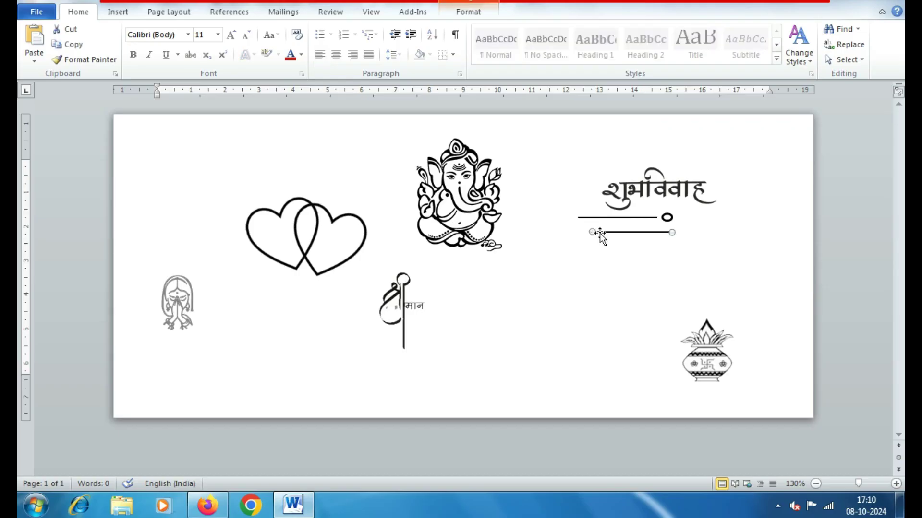
pyautogui.moveTo(600, 234)
pyautogui.mouseDown()
pyautogui.moveTo(691, 223)
pyautogui.moveTo(680, 217)
pyautogui.mouseUp()
pyautogui.press('Right')
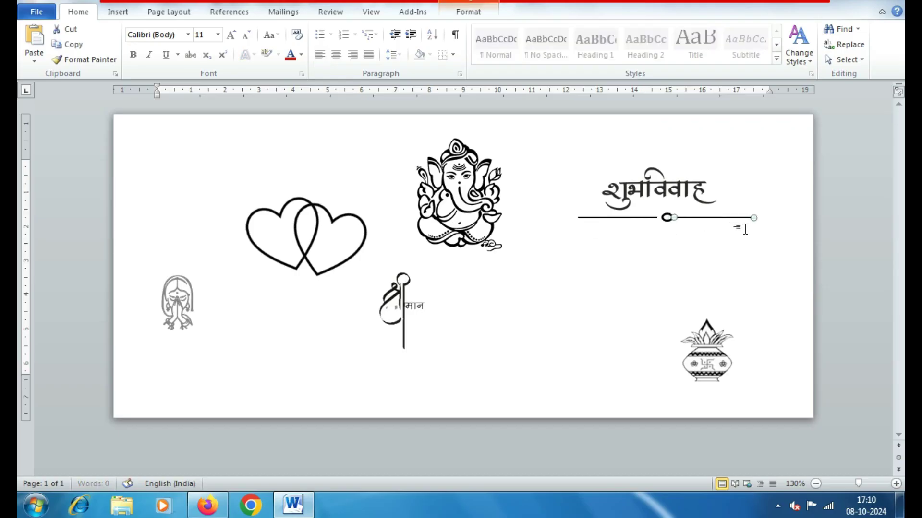
pyautogui.click(741, 232)
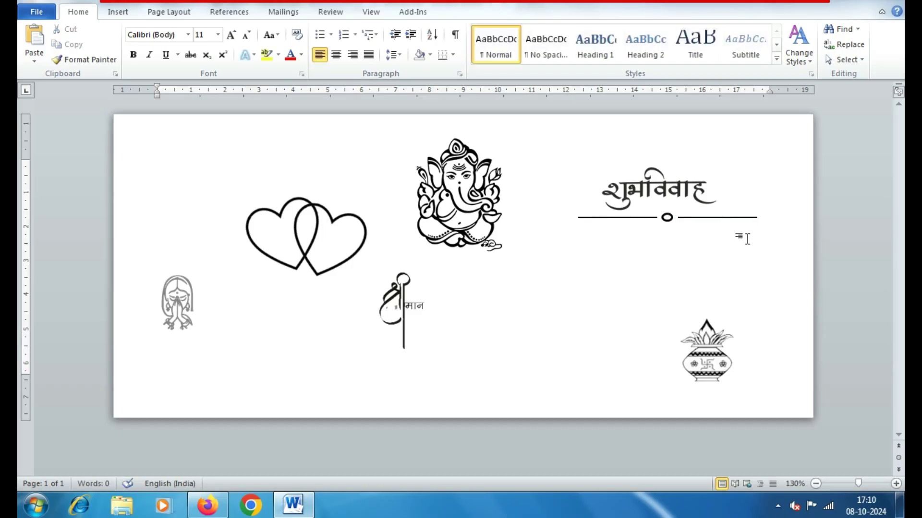
# Step: Add a copy of the short line extending right from श्रीमान
pyautogui.click(637, 218)
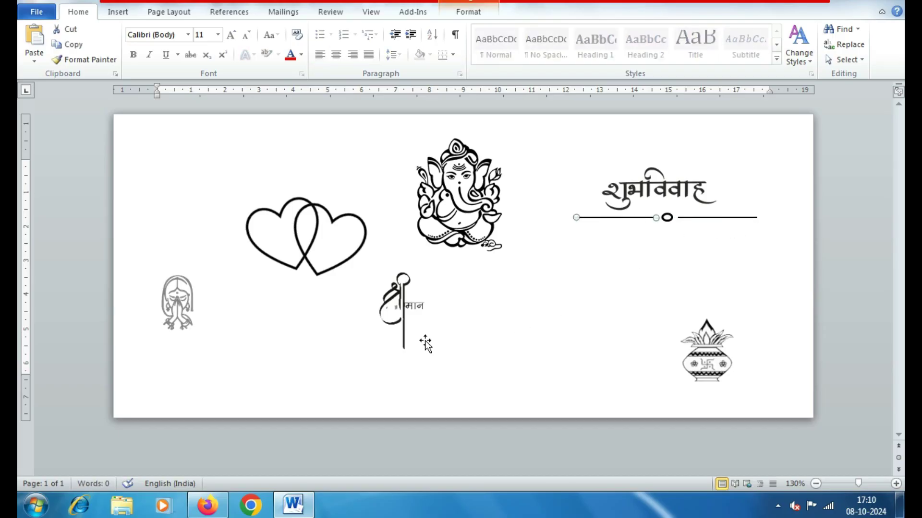
pyautogui.click(423, 345)
pyautogui.click(462, 309)
pyautogui.click(618, 217)
pyautogui.click(584, 218)
pyautogui.moveTo(656, 230); pyautogui.dragTo(548, 319)
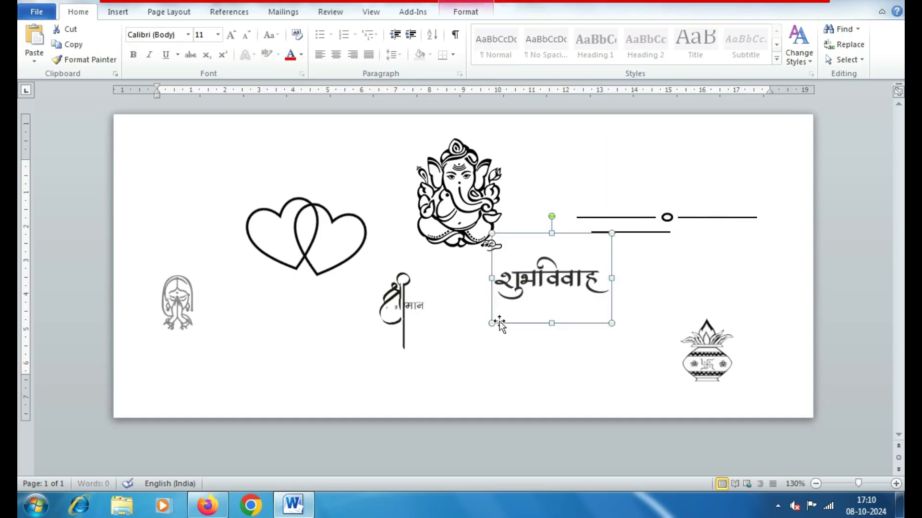
pyautogui.hotkey('ctrl', 'z')
pyautogui.moveTo(592, 231); pyautogui.dragTo(432, 302)
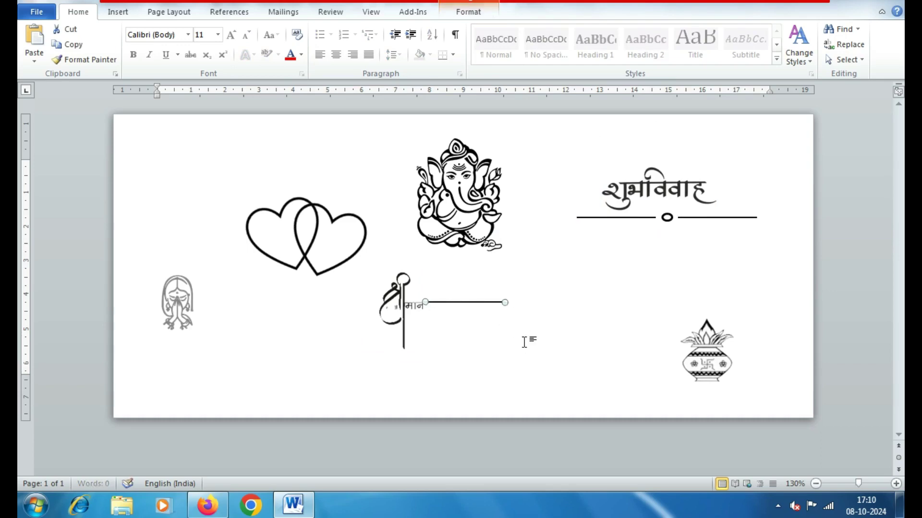
# Step: Lengthen the line beside श्रीमान to the right
pyautogui.click(516, 342)
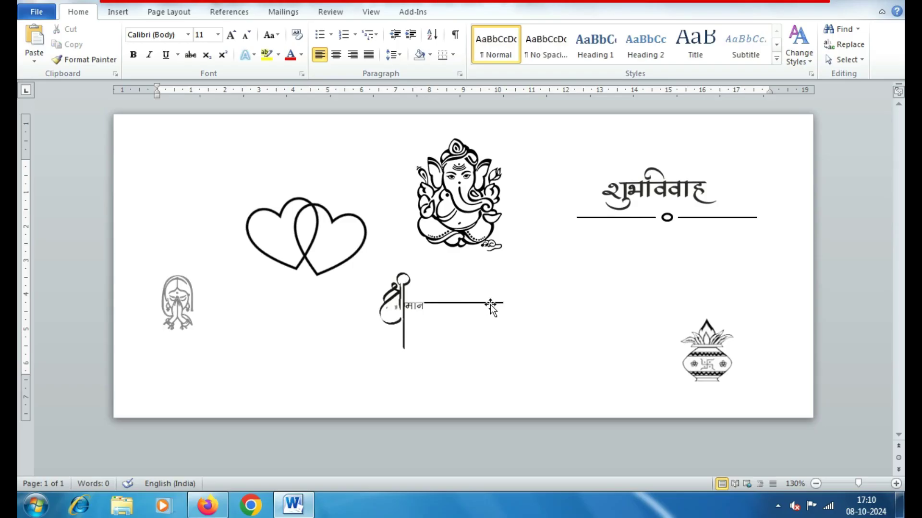
pyautogui.click(502, 304)
pyautogui.moveTo(503, 304); pyautogui.dragTo(570, 307)
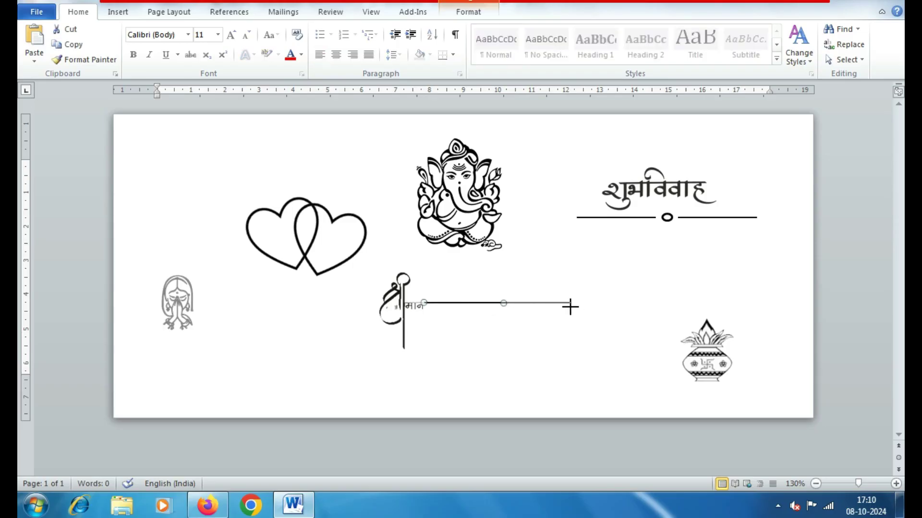
pyautogui.click(545, 321)
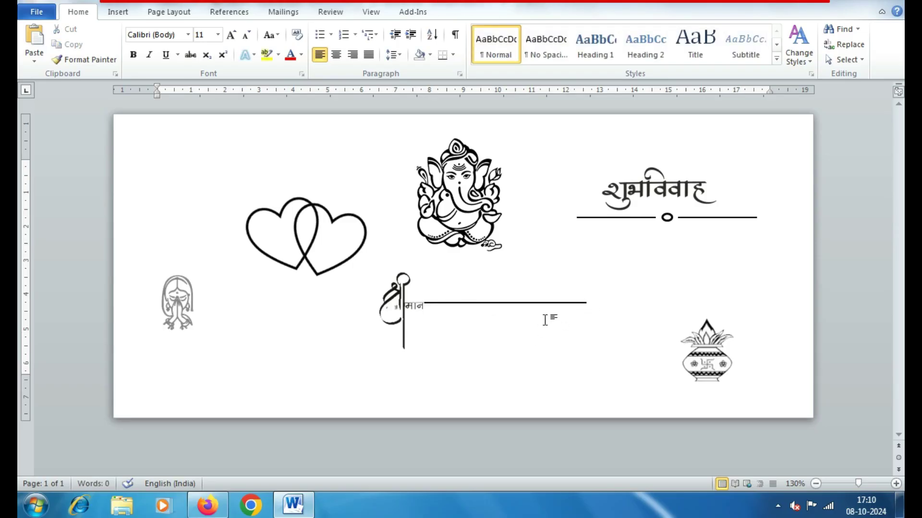
# Step: Duplicate the line into stacked address rows with Ctrl+D and move the kalash picture slightly up
pyautogui.hotkey('ctrl', 'd')
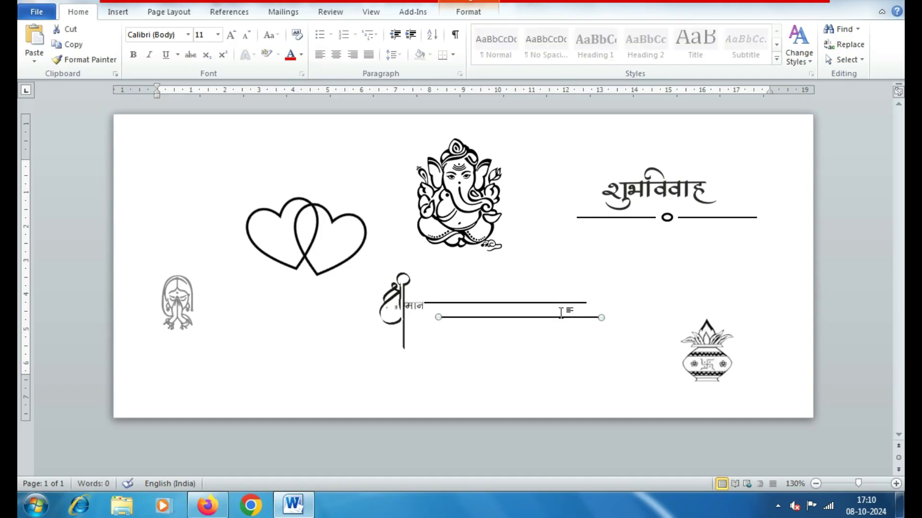
pyautogui.moveTo(554, 318)
pyautogui.mouseDown()
pyautogui.moveTo(539, 346)
pyautogui.moveTo(552, 367)
pyautogui.mouseUp()
pyautogui.hotkey('ctrl', 'd')
pyautogui.hotkey('ctrl', 'd')
pyautogui.click(622, 325)
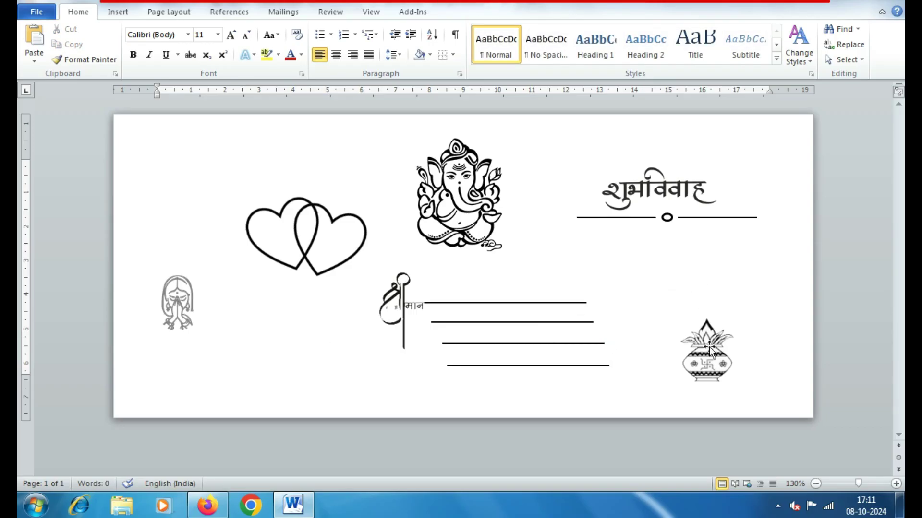
pyautogui.moveTo(709, 346); pyautogui.dragTo(714, 332)
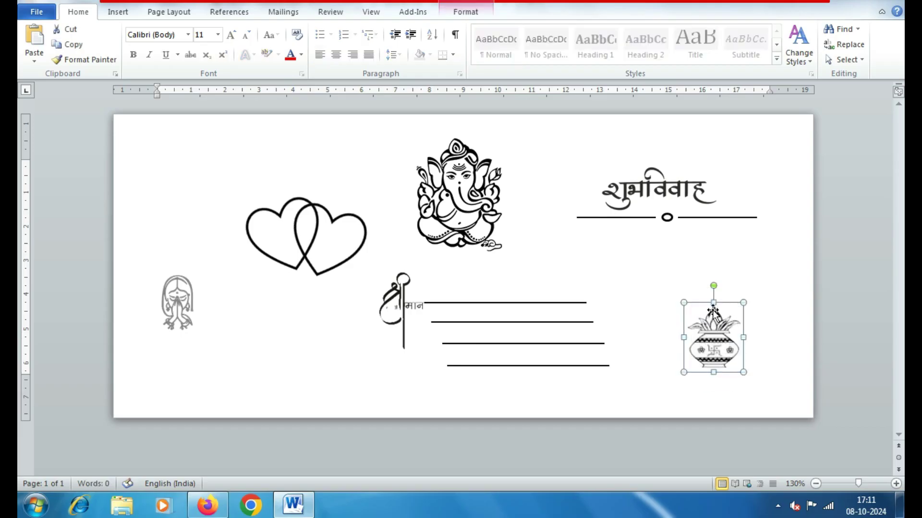
# Step: Move the namaste figure picture up slightly
pyautogui.click(459, 215)
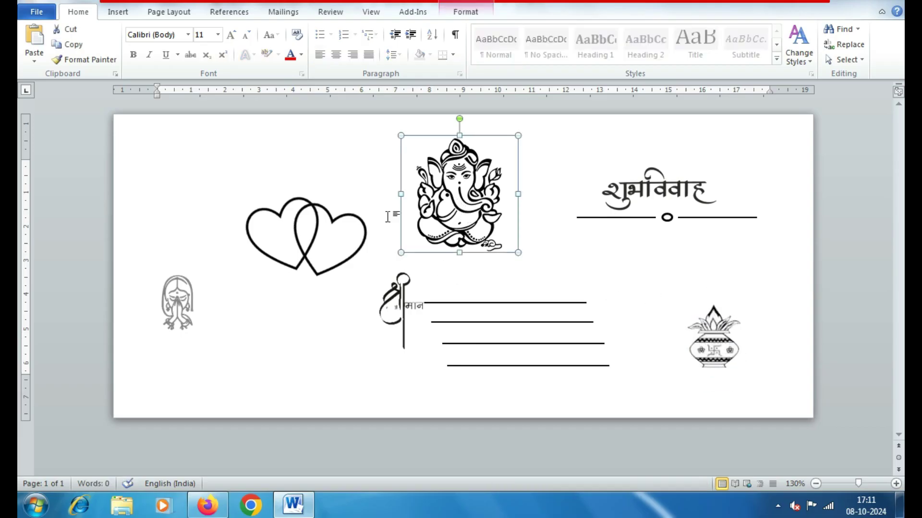
pyautogui.click(173, 317)
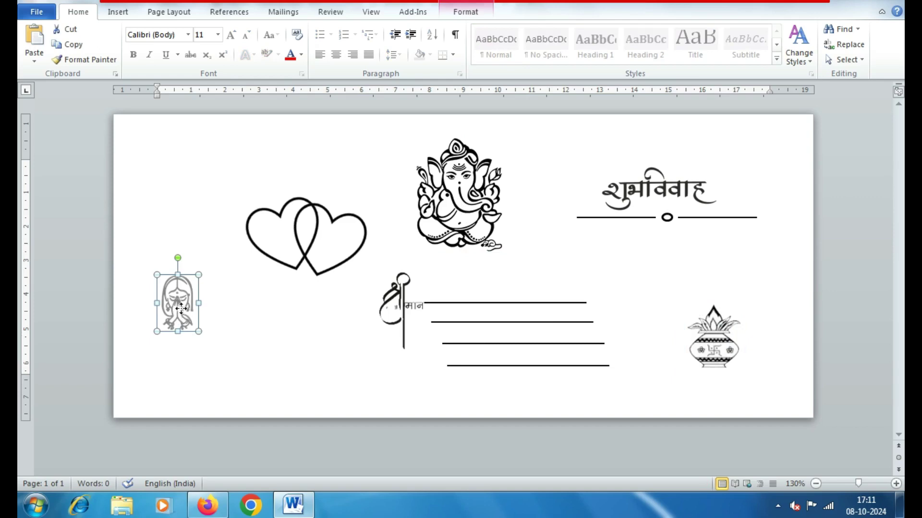
pyautogui.moveTo(181, 309); pyautogui.dragTo(181, 304)
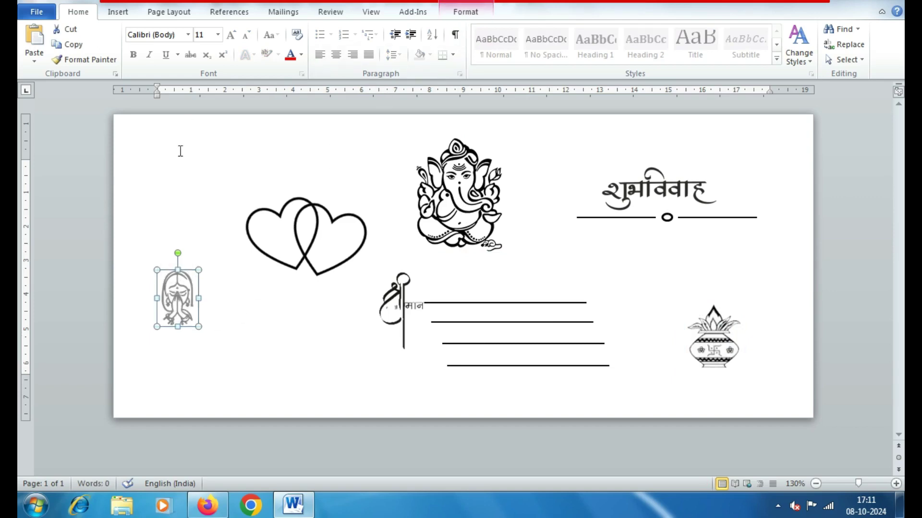
pyautogui.click(235, 288)
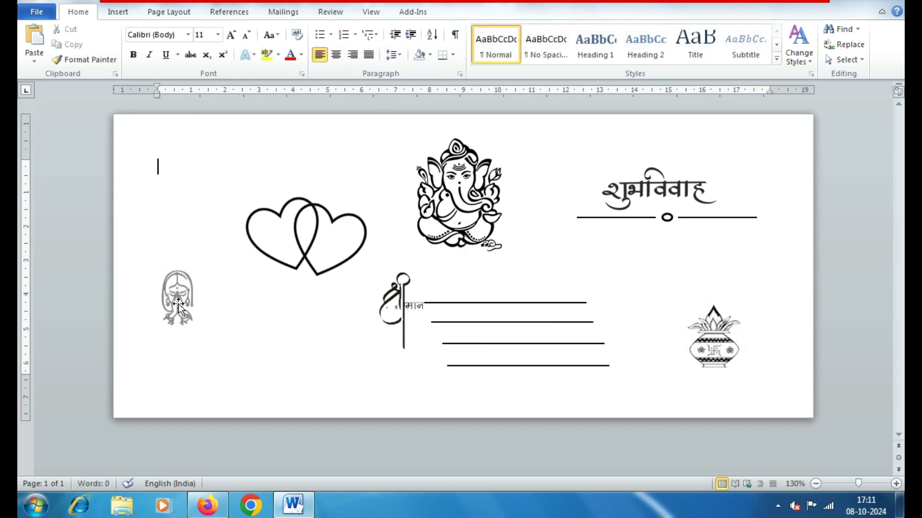
# Step: Insert the calligraphic संग logo clipart from a file
pyautogui.click(114, 14)
pyautogui.click(162, 44)
pyautogui.click(168, 109)
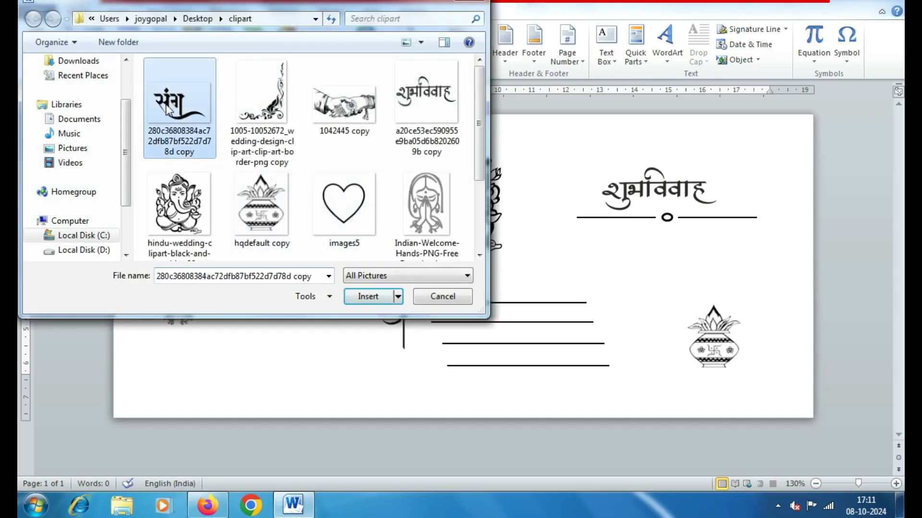
pyautogui.click(368, 296)
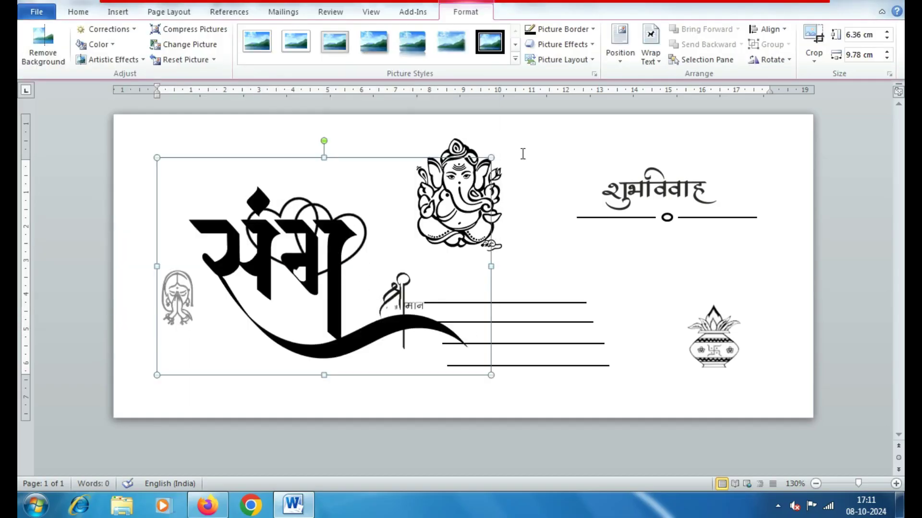
# Step: Put the logo behind the text, shrink it, and nudge it inside the two hearts
pyautogui.click(650, 53)
pyautogui.click(685, 163)
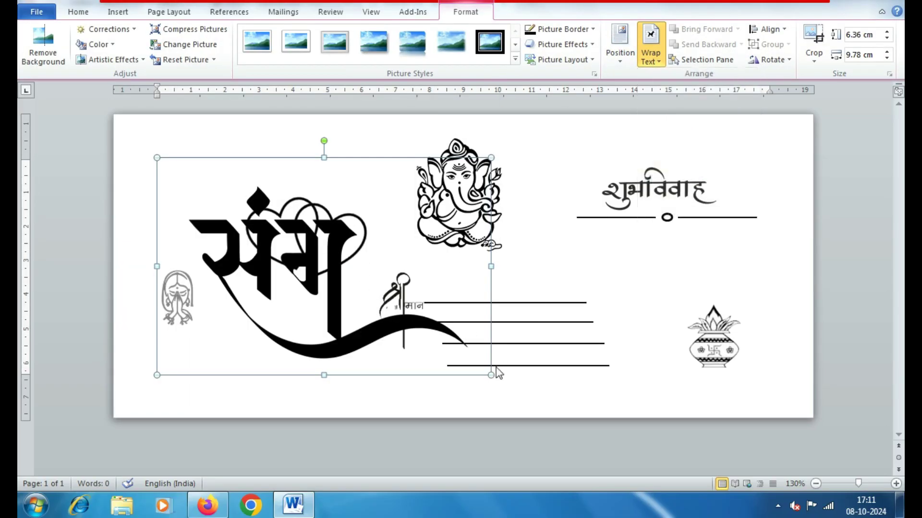
pyautogui.moveTo(491, 375)
pyautogui.mouseDown()
pyautogui.moveTo(188, 199)
pyautogui.moveTo(195, 183)
pyautogui.moveTo(304, 224)
pyautogui.mouseUp()
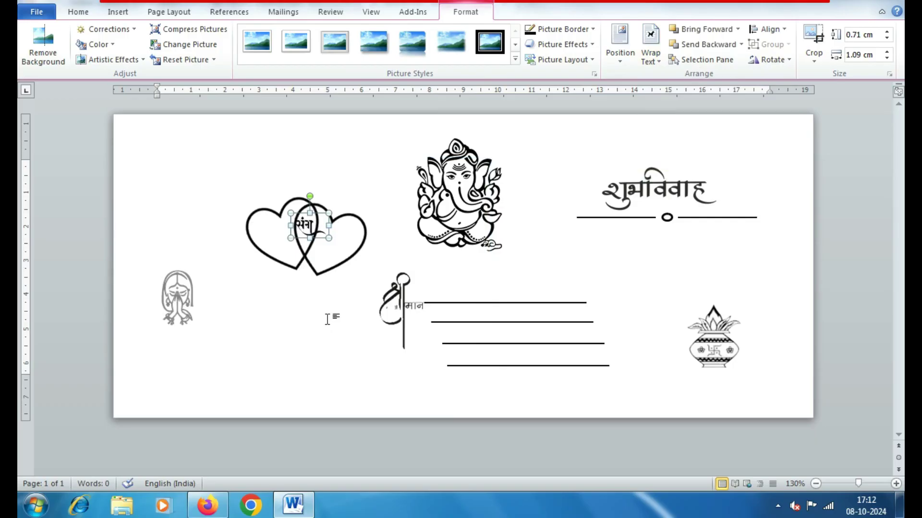
pyautogui.hotkey('ctrl', 'Right')
pyautogui.click(331, 319)
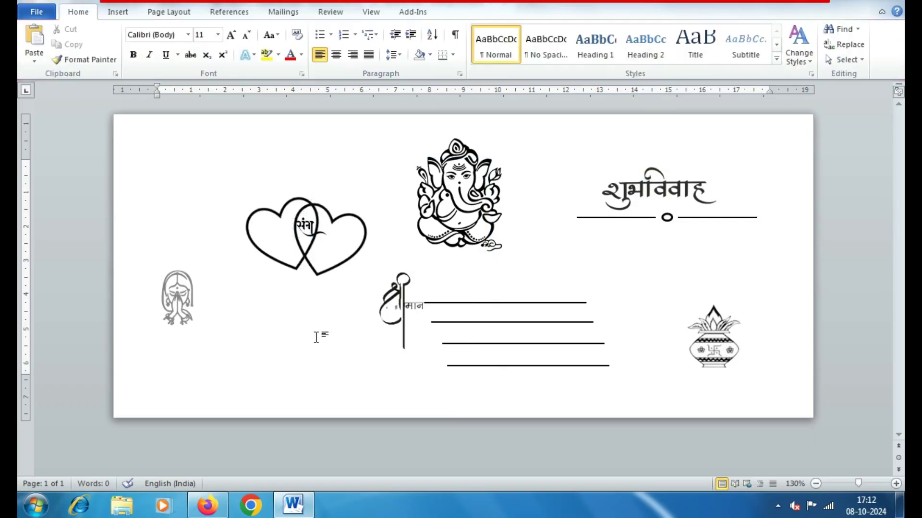
# Step: Draw a small right triangle in the card's top-right corner
pyautogui.click(117, 12)
pyautogui.click(221, 61)
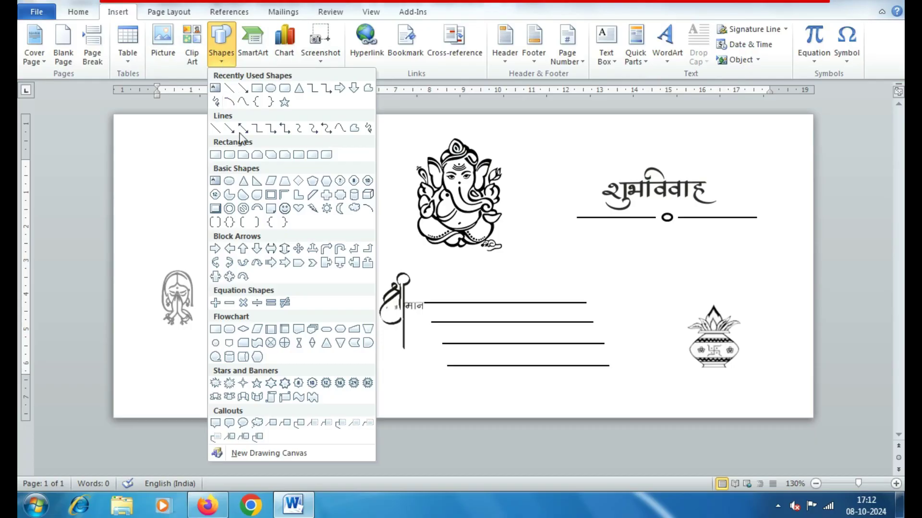
pyautogui.click(257, 181)
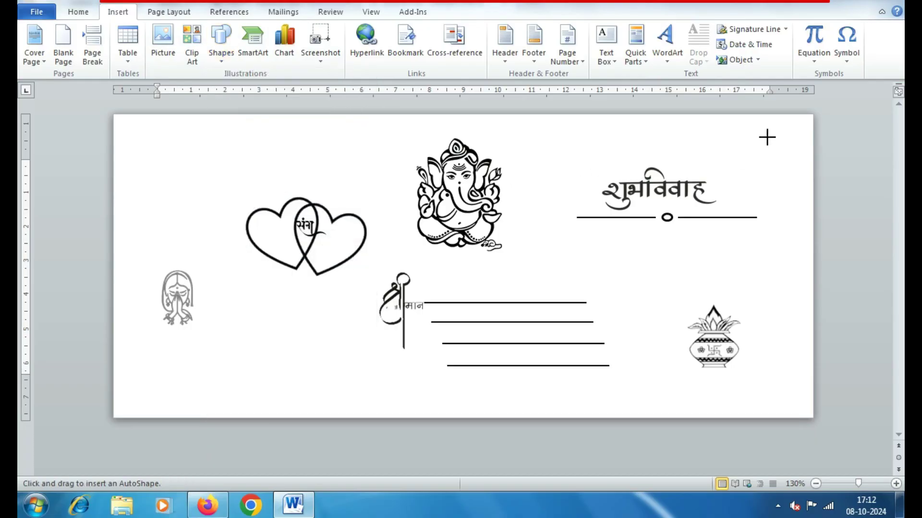
pyautogui.moveTo(766, 129); pyautogui.dragTo(797, 170)
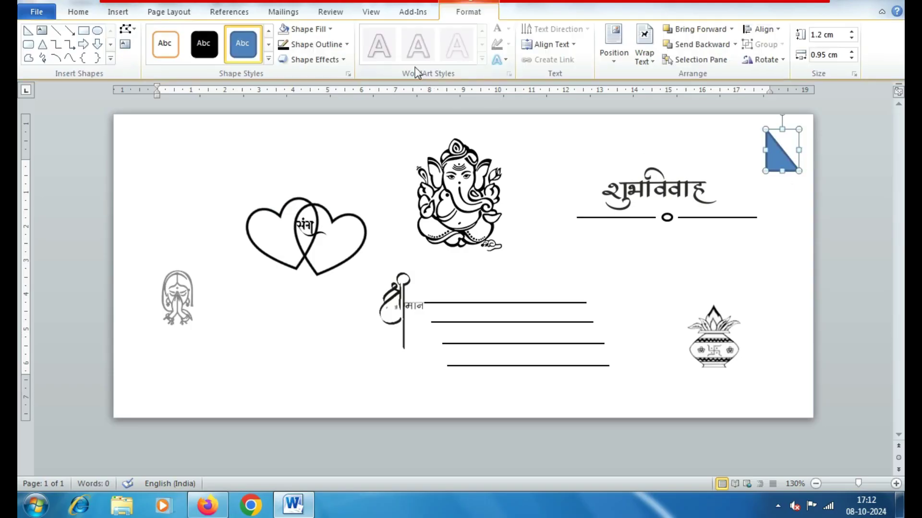
# Step: Flip the triangle horizontally, rotate it left 90°, and nudge it into the corner
pyautogui.click(764, 60)
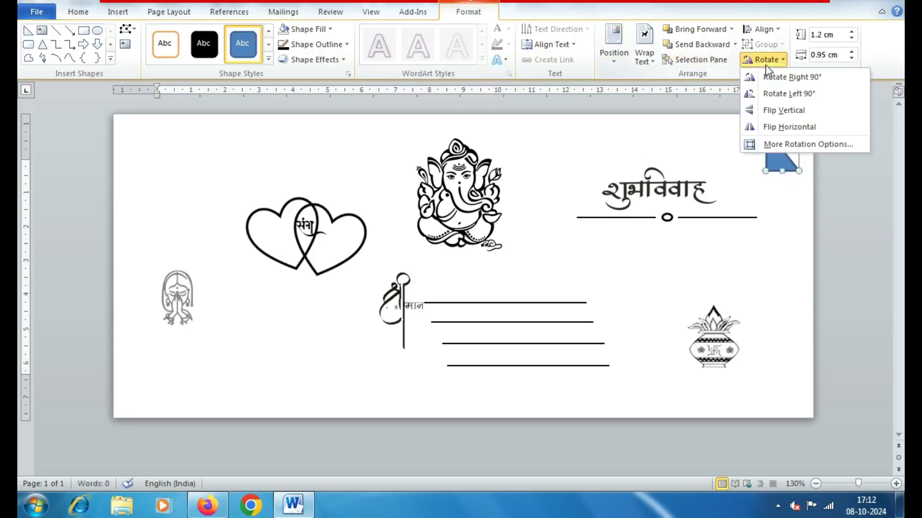
pyautogui.click(786, 128)
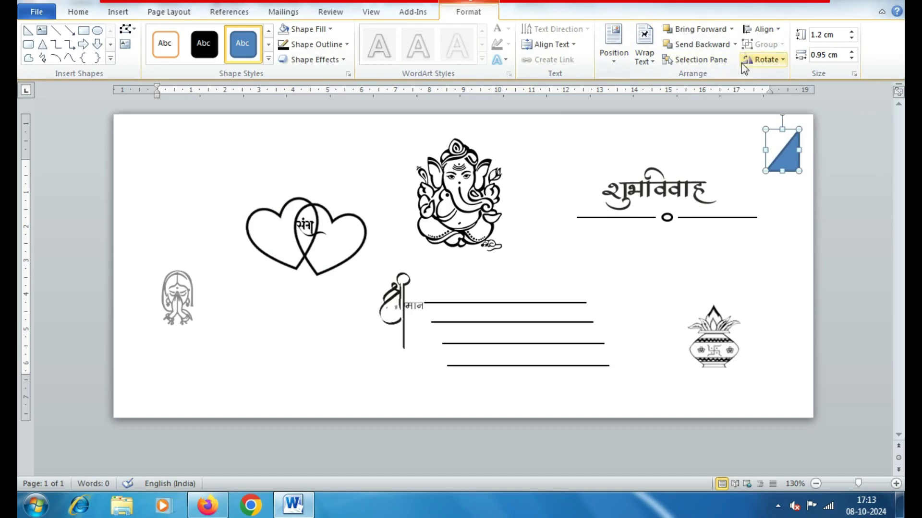
pyautogui.click(768, 61)
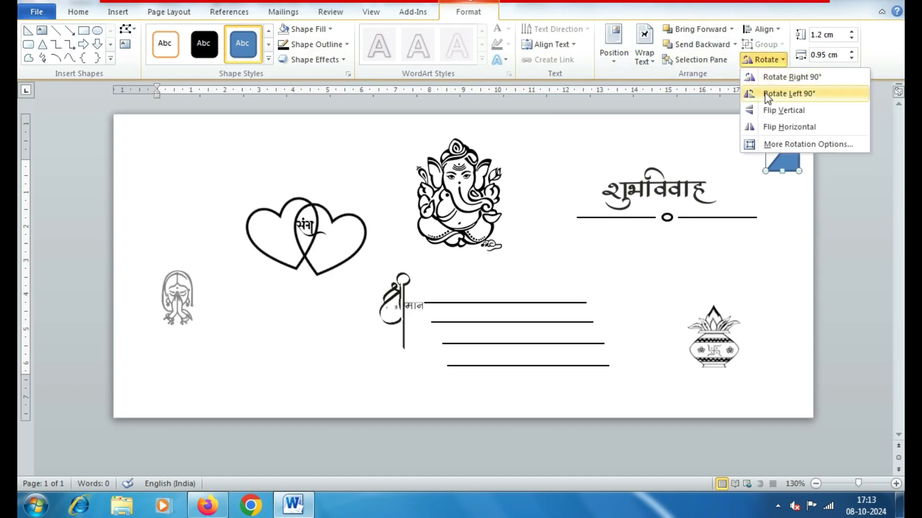
pyautogui.click(765, 93)
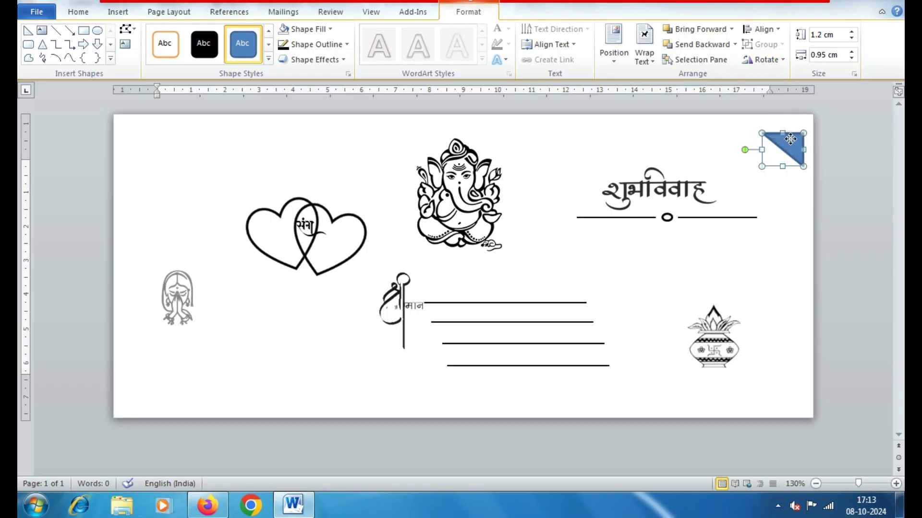
pyautogui.press('Left')
pyautogui.press('Left')
pyautogui.press('Up')
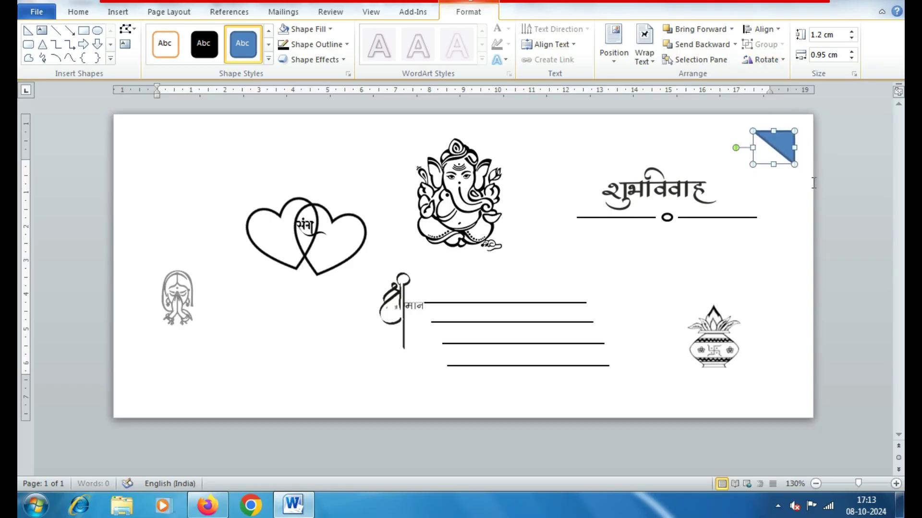
# Step: Fill the triangle solid black and remove its outline
pyautogui.click(329, 29)
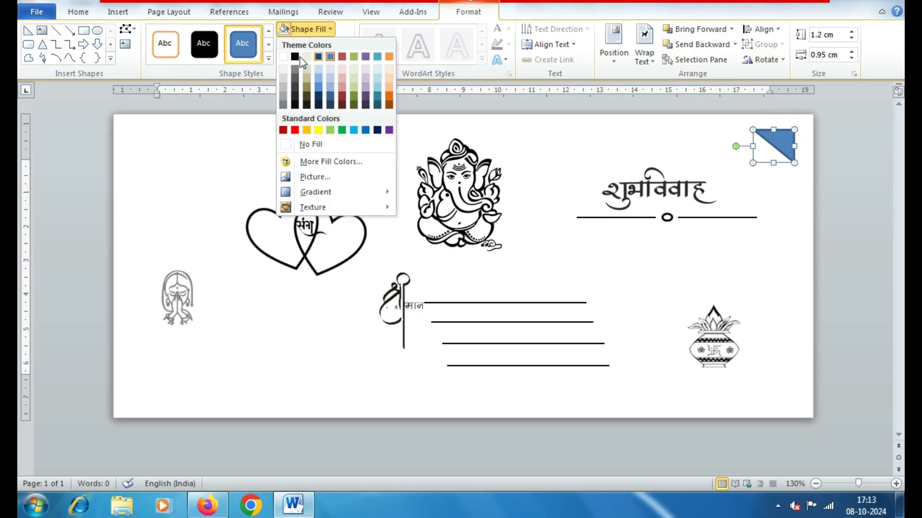
pyautogui.click(300, 57)
pyautogui.click(313, 46)
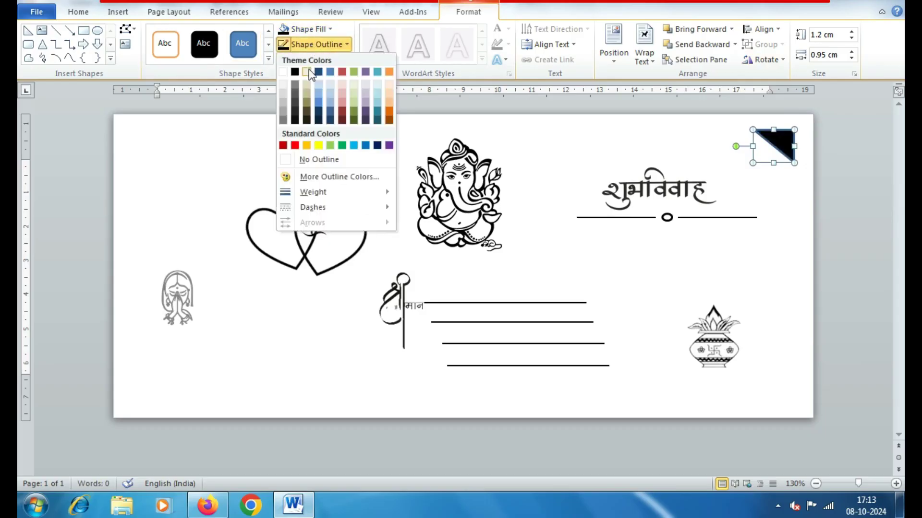
pyautogui.click(319, 160)
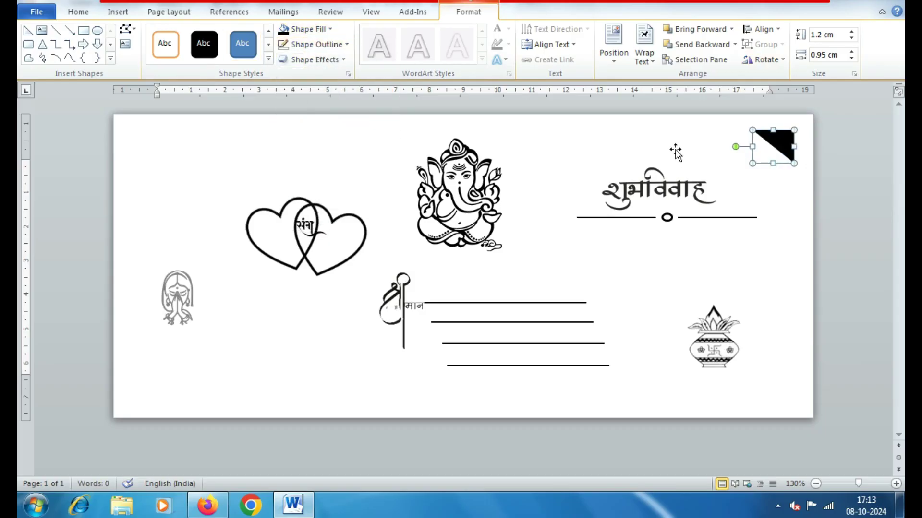
pyautogui.click(643, 146)
# Step: Draw a horizontal line toward the corner triangle, 1½ pt thick and black
pyautogui.click(117, 12)
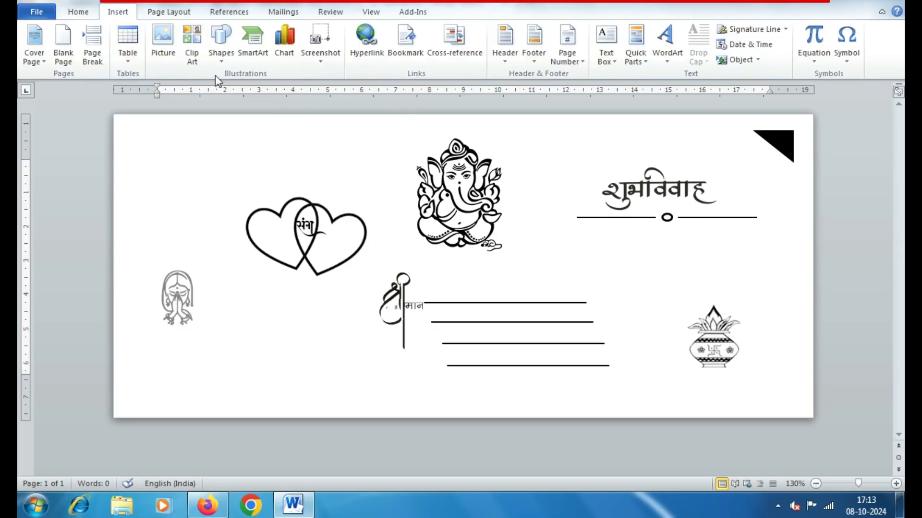
pyautogui.click(223, 61)
pyautogui.click(223, 127)
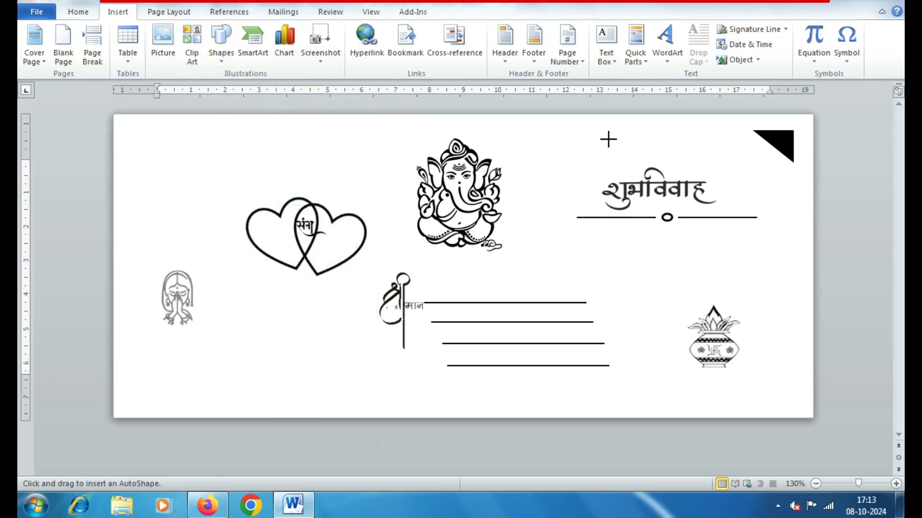
pyautogui.moveTo(608, 139)
pyautogui.mouseDown()
pyautogui.moveTo(762, 128)
pyautogui.moveTo(762, 139)
pyautogui.mouseUp()
pyautogui.click(316, 44)
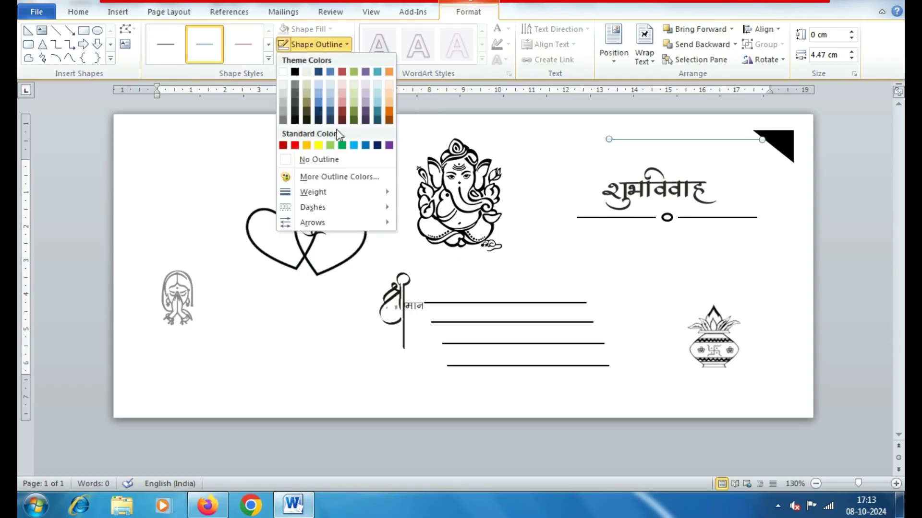
pyautogui.moveTo(313, 191)
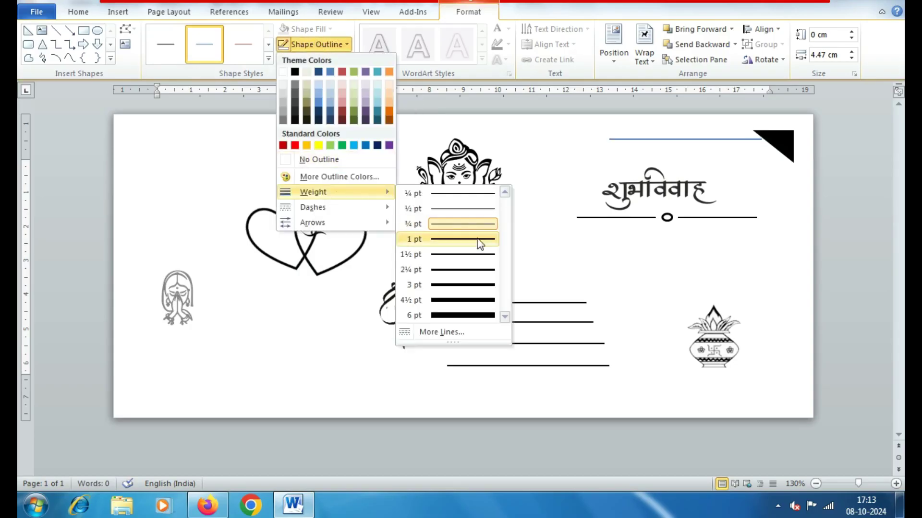
pyautogui.click(480, 254)
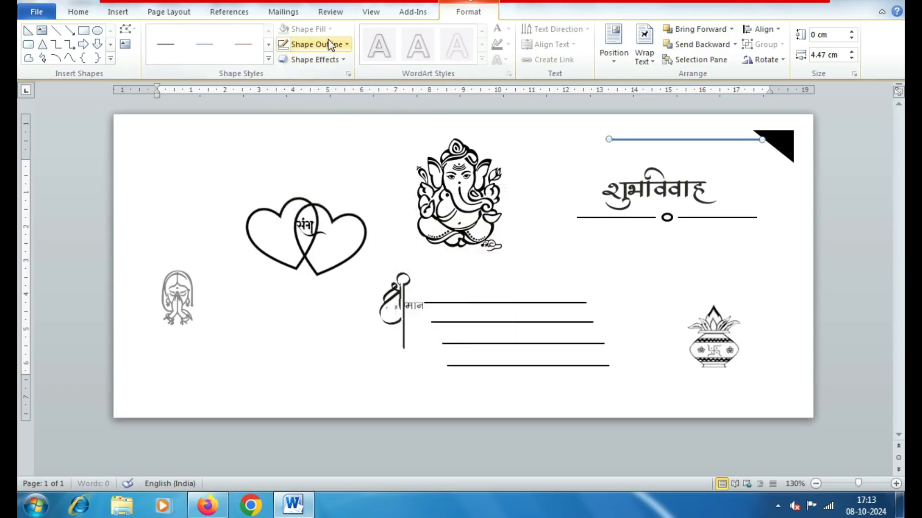
pyautogui.click(317, 44)
pyautogui.click(294, 72)
# Step: Nudge the line up to the top edge and duplicate it just below, selecting both
pyautogui.press('Up')
pyautogui.press('Up')
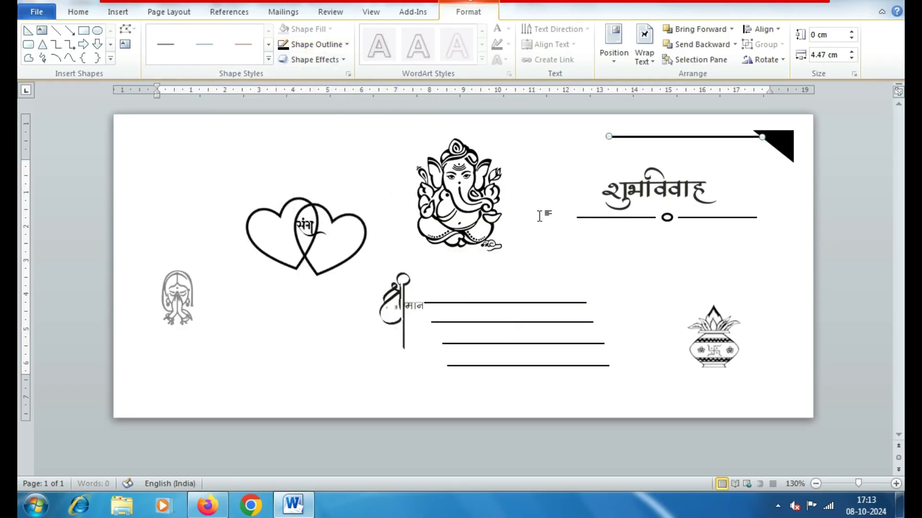
pyautogui.press('Up')
pyautogui.press('Up')
pyautogui.press('Up')
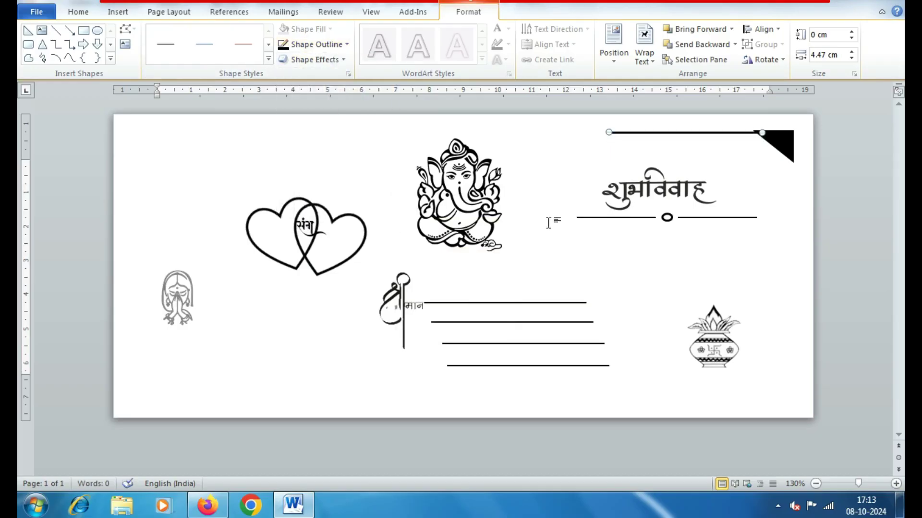
pyautogui.press('Up')
pyautogui.click(744, 177)
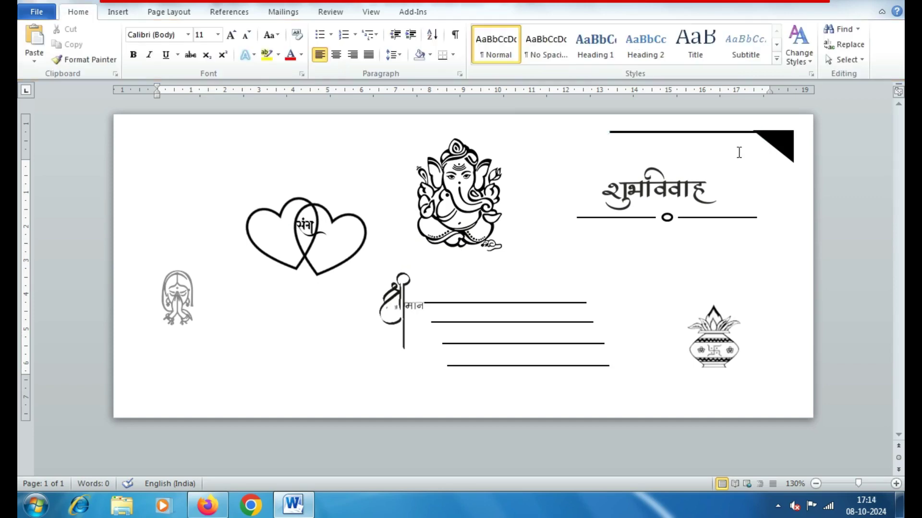
pyautogui.click(733, 132)
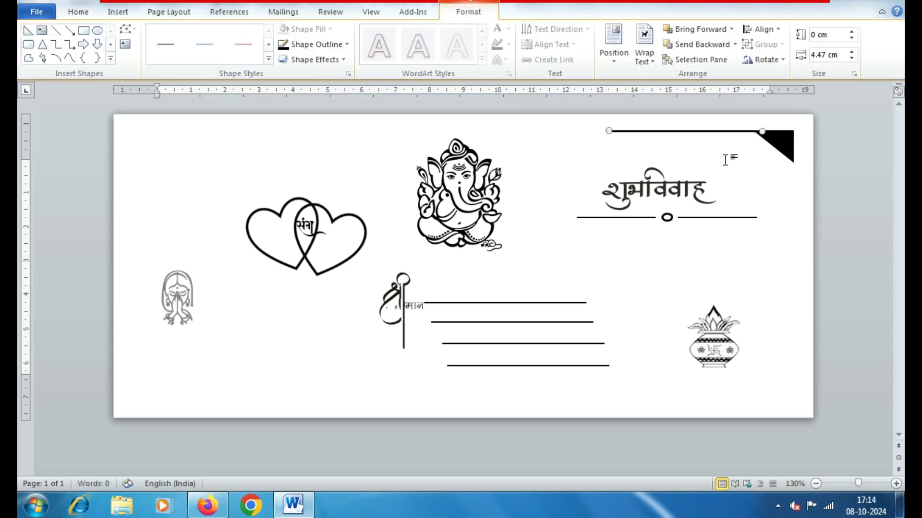
pyautogui.moveTo(687, 153); pyautogui.dragTo(702, 159)
pyautogui.click(775, 171)
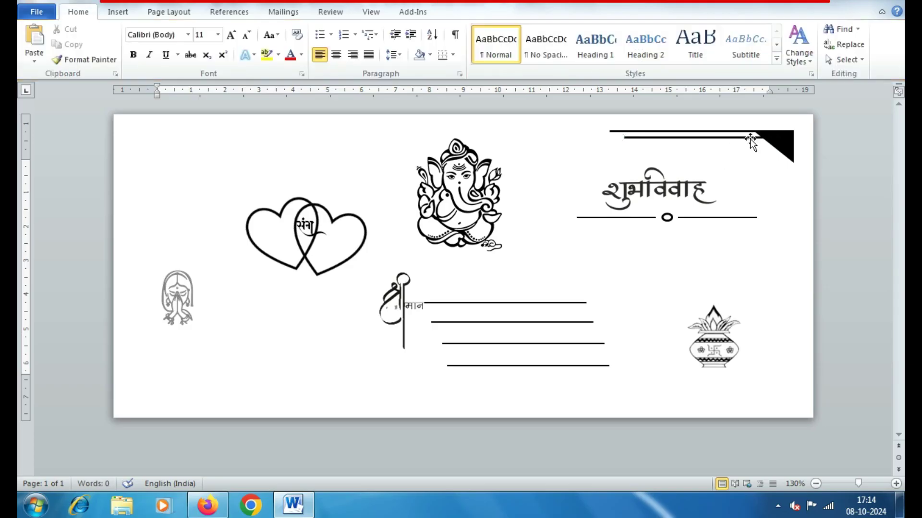
pyautogui.click(732, 139)
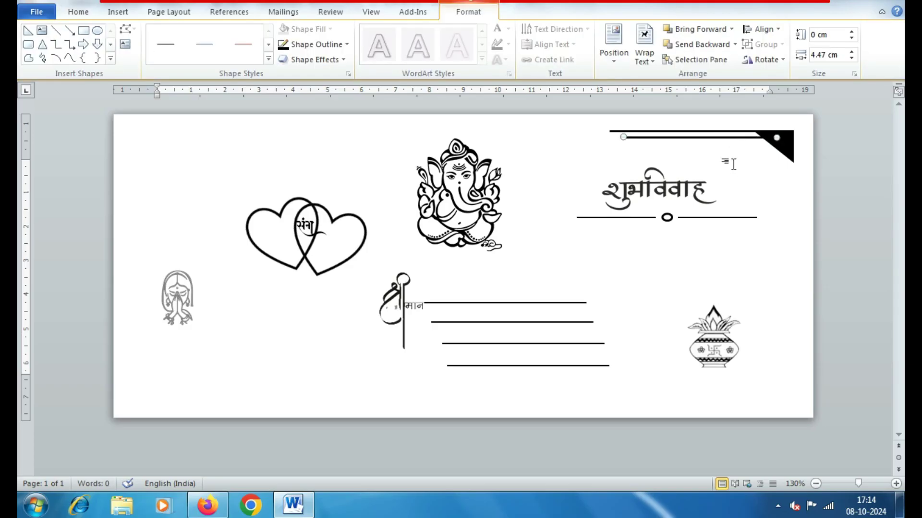
# Step: Group the two lines and paste a copy below the शुभविवाह heading
pyautogui.rightClick(718, 138)
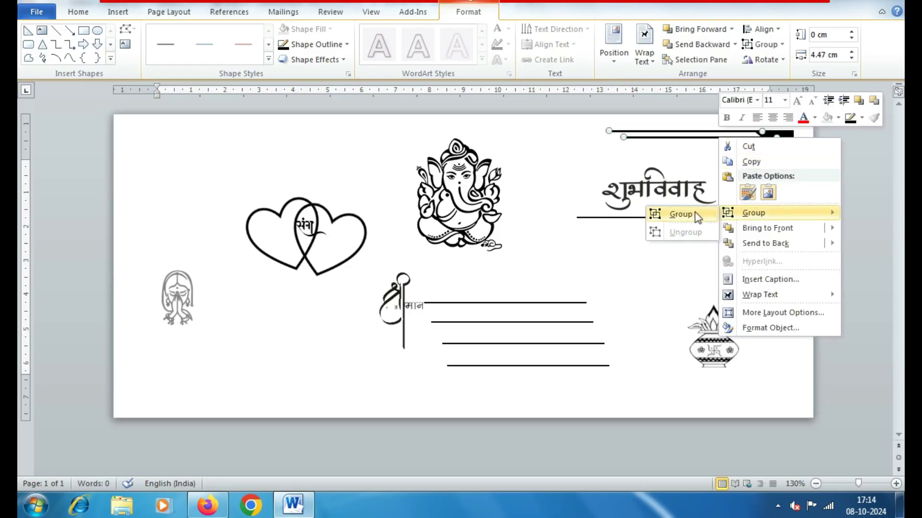
pyautogui.click(695, 212)
pyautogui.hotkey('ctrl', 'v')
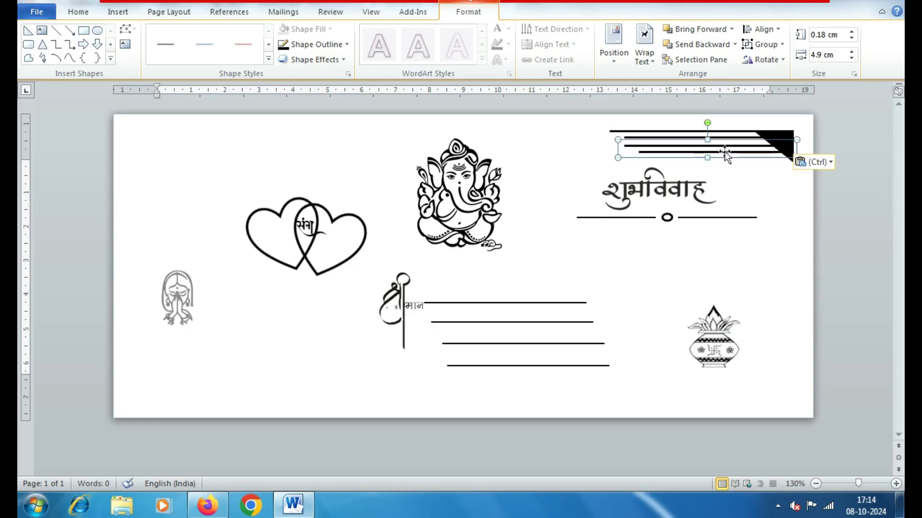
pyautogui.moveTo(729, 149); pyautogui.dragTo(717, 253)
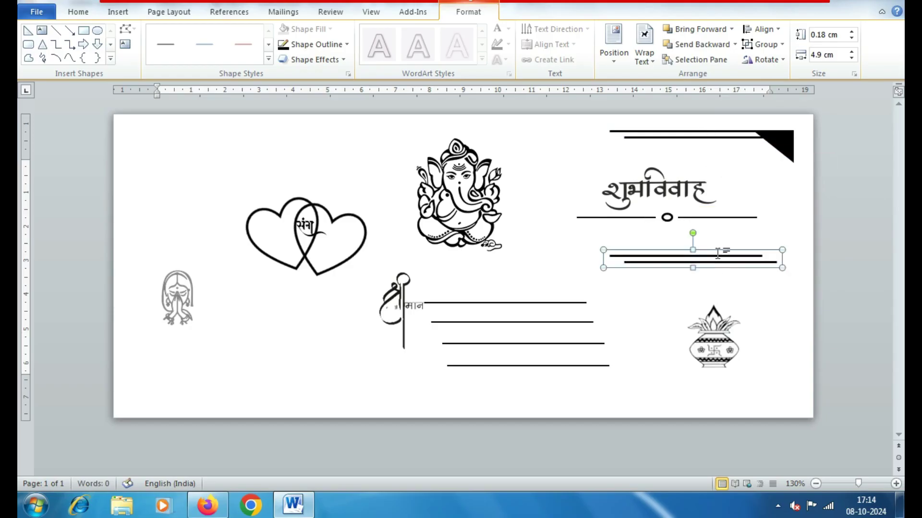
# Step: Rotate the copied lines vertical, flip them horizontally, and move them to the right edge
pyautogui.click(757, 59)
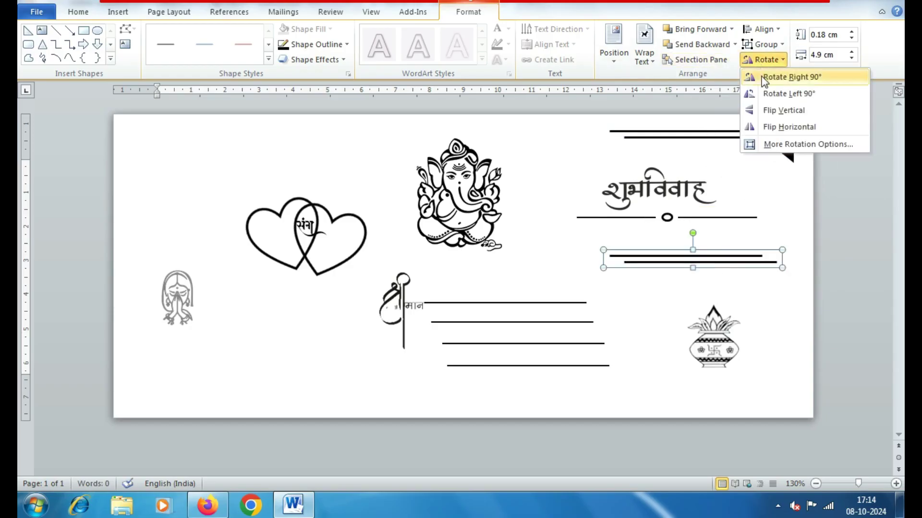
pyautogui.click(763, 78)
pyautogui.click(774, 60)
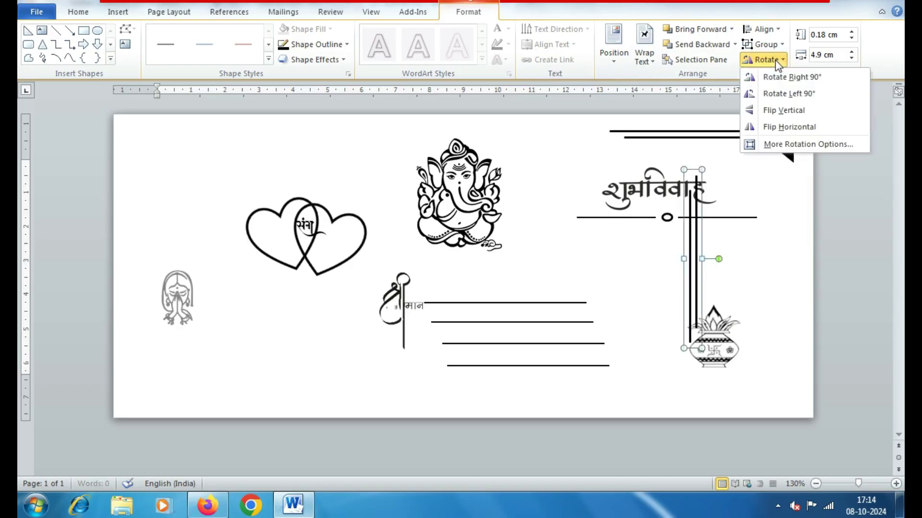
pyautogui.click(787, 128)
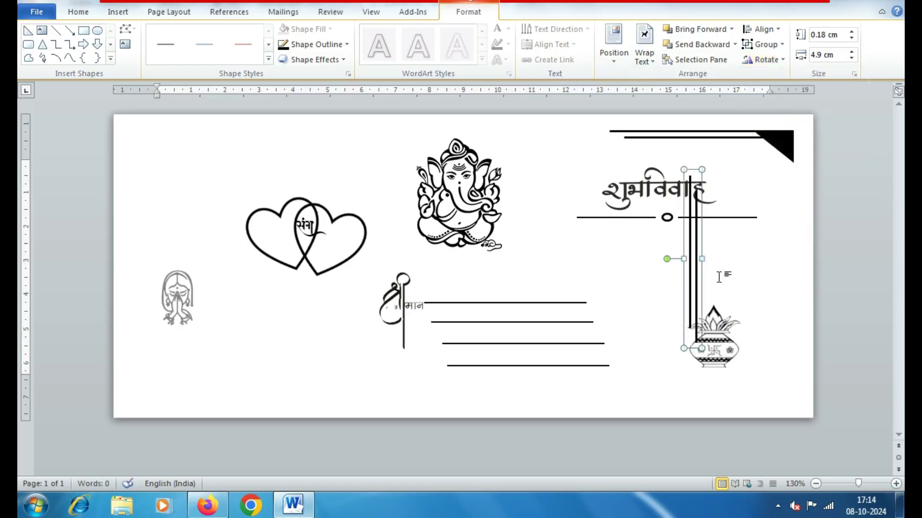
pyautogui.moveTo(695, 264)
pyautogui.mouseDown()
pyautogui.moveTo(788, 254)
pyautogui.moveTo(790, 239)
pyautogui.mouseUp()
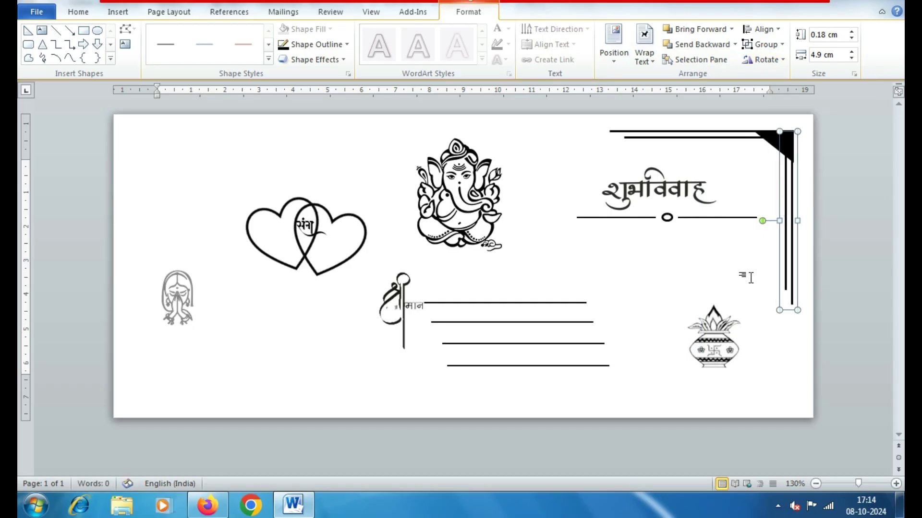
# Step: Select the vertical lines, top horizontal lines, and black corner triangle together
pyautogui.click(842, 287)
pyautogui.click(787, 249)
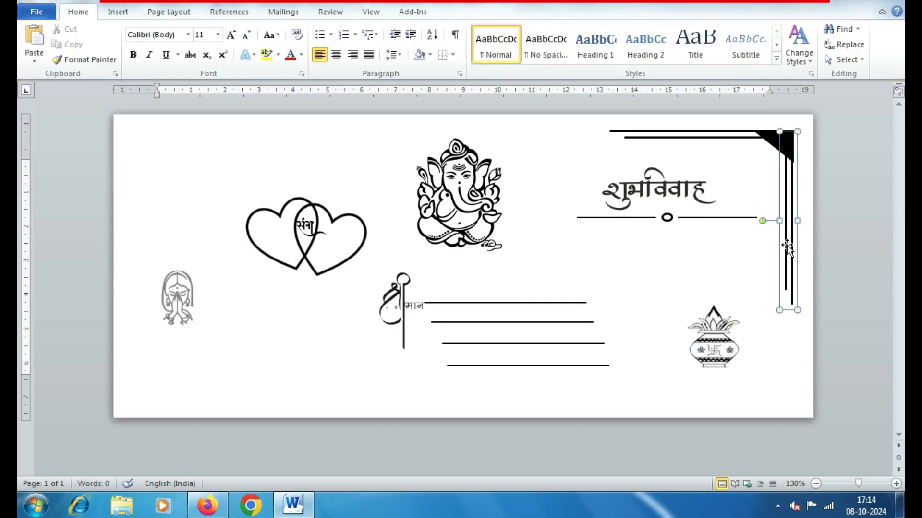
pyautogui.keyDown('shift'); pyautogui.click(732, 137); pyautogui.keyUp('shift')
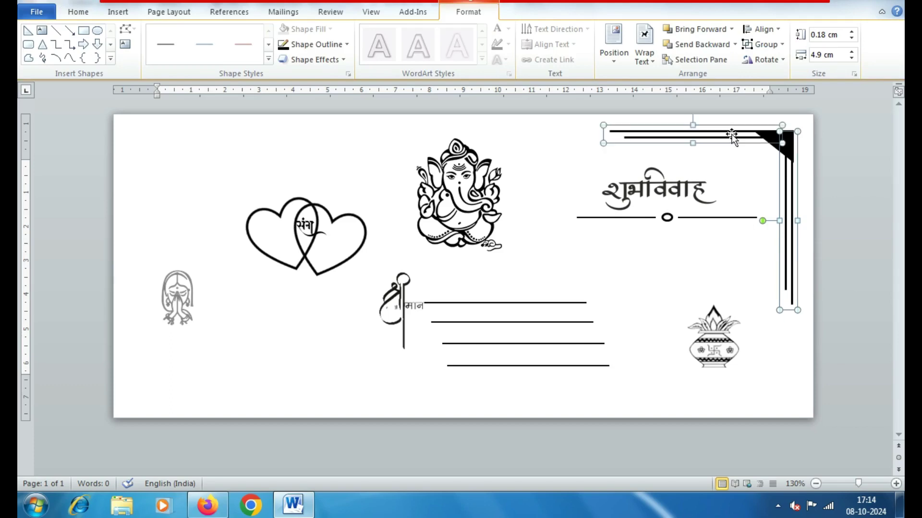
pyautogui.keyDown('shift'); pyautogui.click(774, 146); pyautogui.keyUp('shift')
# Step: Group the corner-frame pieces, then copy, flip both ways, and place the copy bottom-left
pyautogui.rightClick(770, 140)
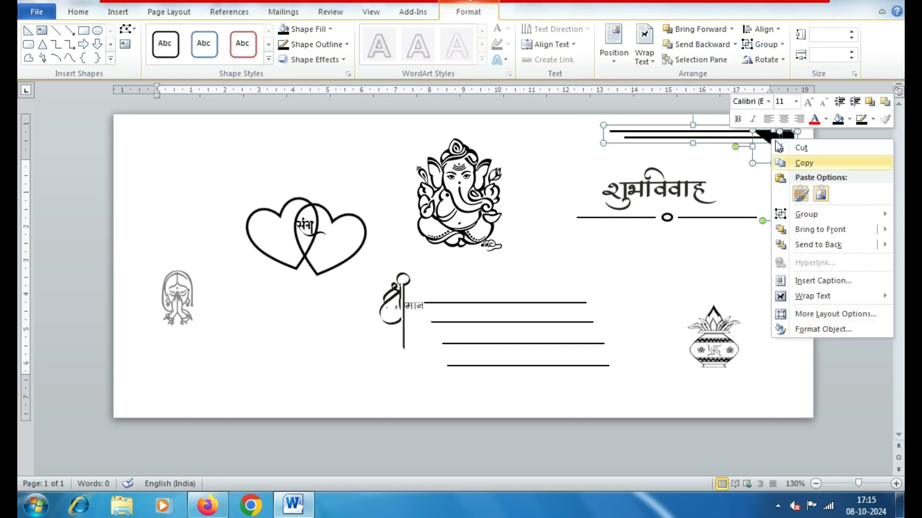
pyautogui.click(732, 216)
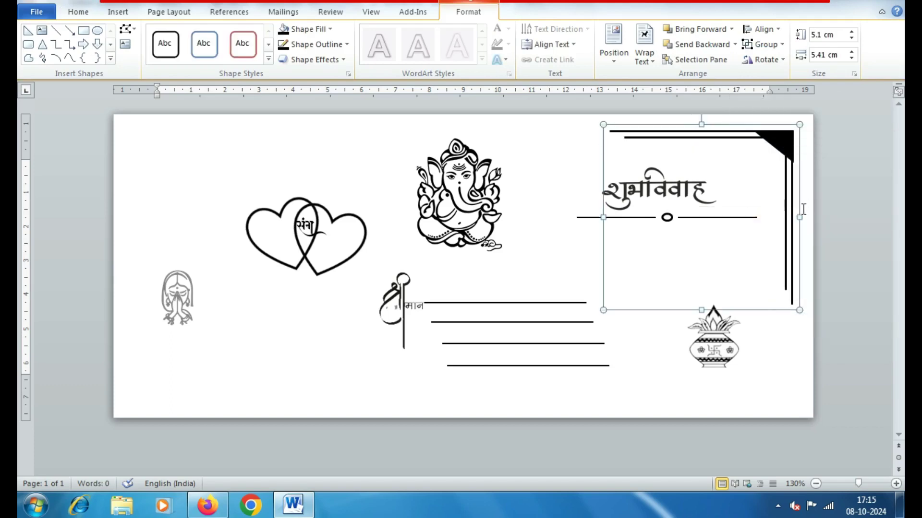
pyautogui.moveTo(803, 209); pyautogui.dragTo(321, 224)
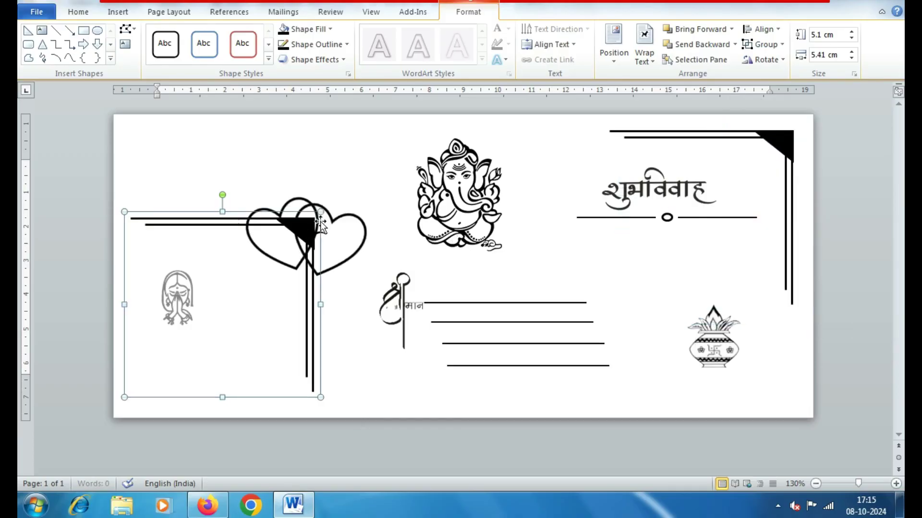
pyautogui.click(763, 60)
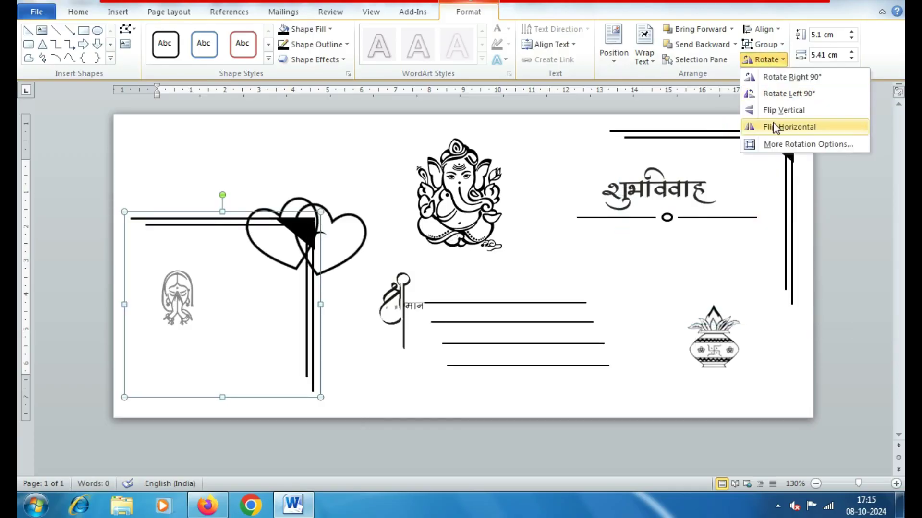
pyautogui.click(773, 125)
pyautogui.click(768, 62)
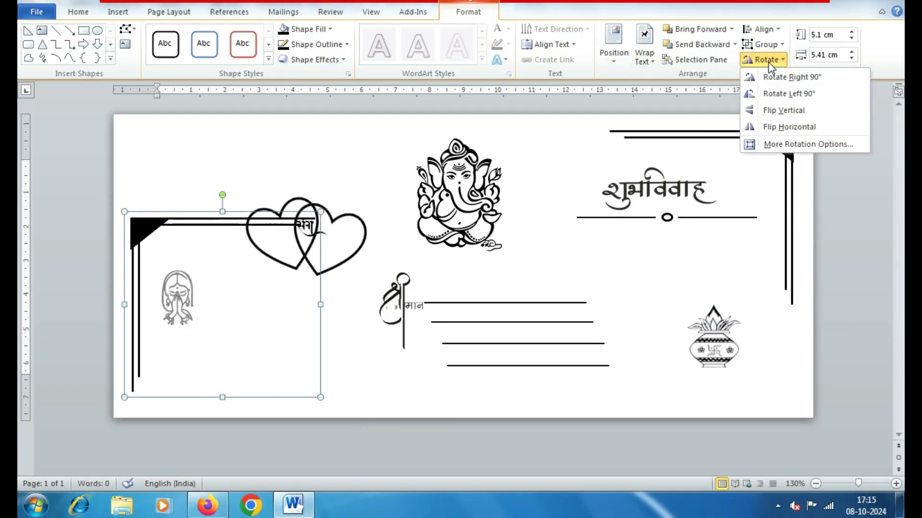
pyautogui.click(778, 110)
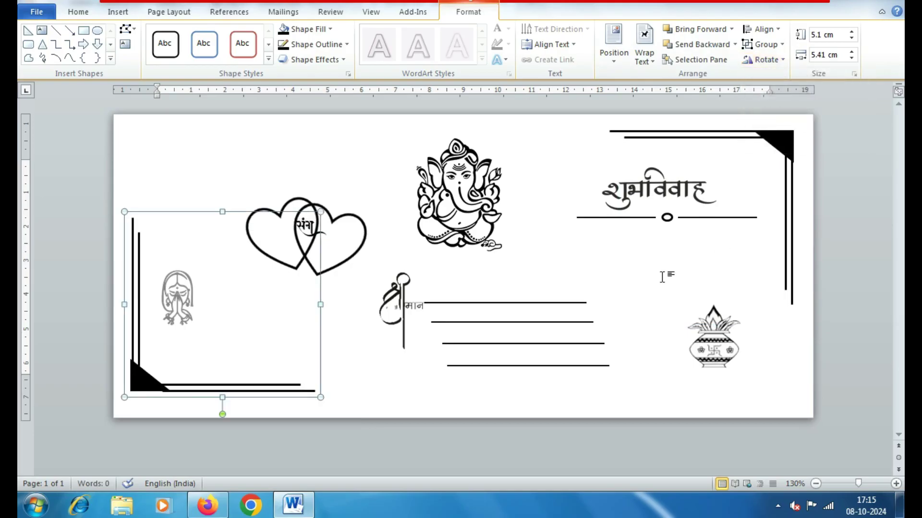
pyautogui.moveTo(175, 395); pyautogui.dragTo(173, 401)
pyautogui.click(379, 379)
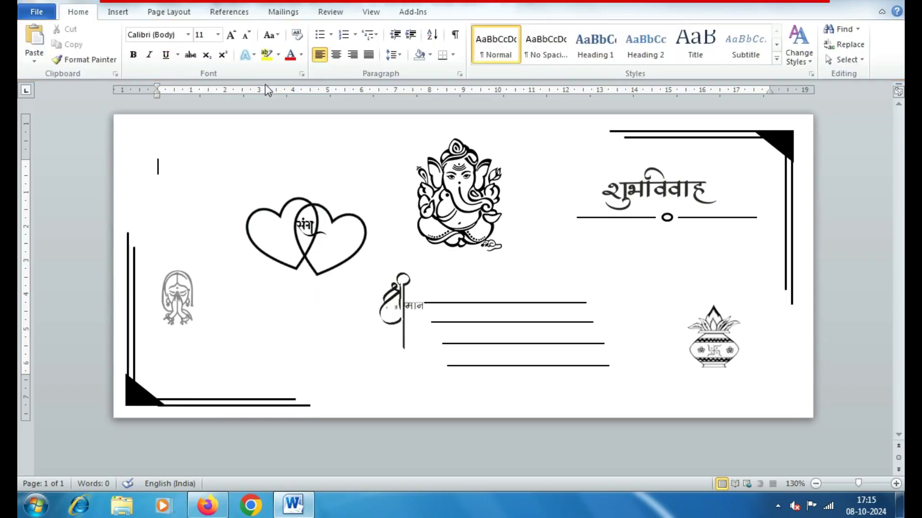
# Step: Insert the wedding-design floral clip art file from the clipart folder
pyautogui.click(118, 10)
pyautogui.click(164, 51)
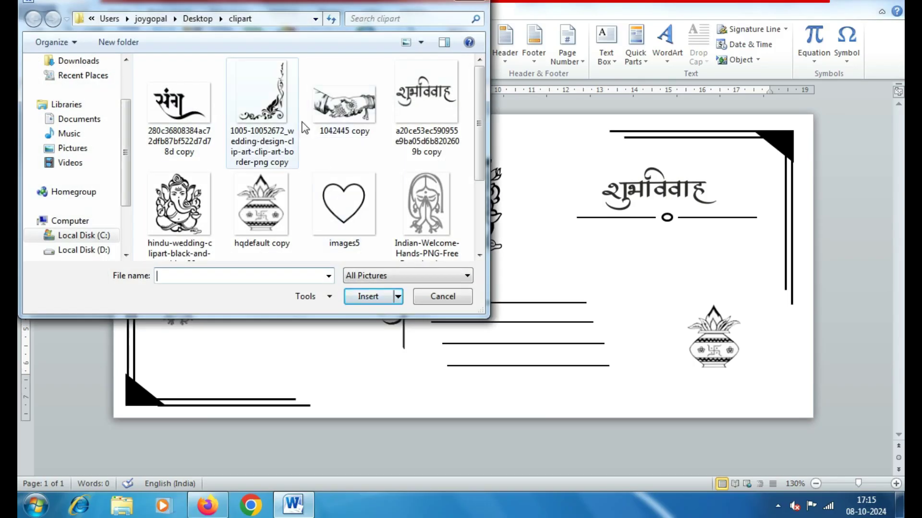
pyautogui.click(259, 108)
pyautogui.click(367, 294)
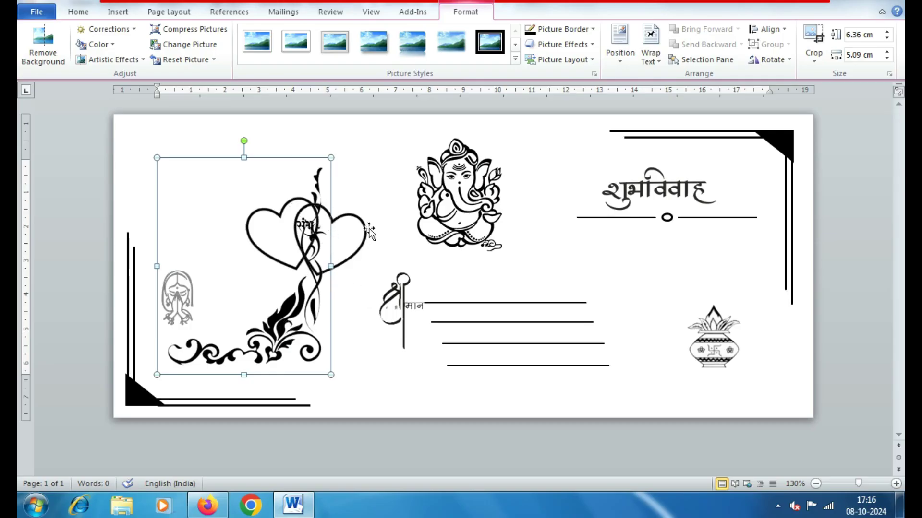
# Step: Flip the floral ornament horizontally and rotate it left 90°
pyautogui.click(772, 60)
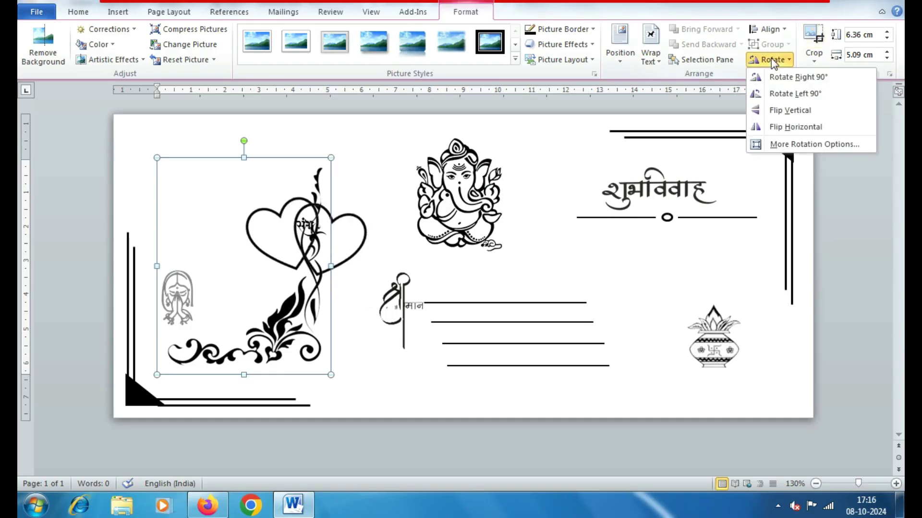
pyautogui.click(782, 128)
pyautogui.click(773, 61)
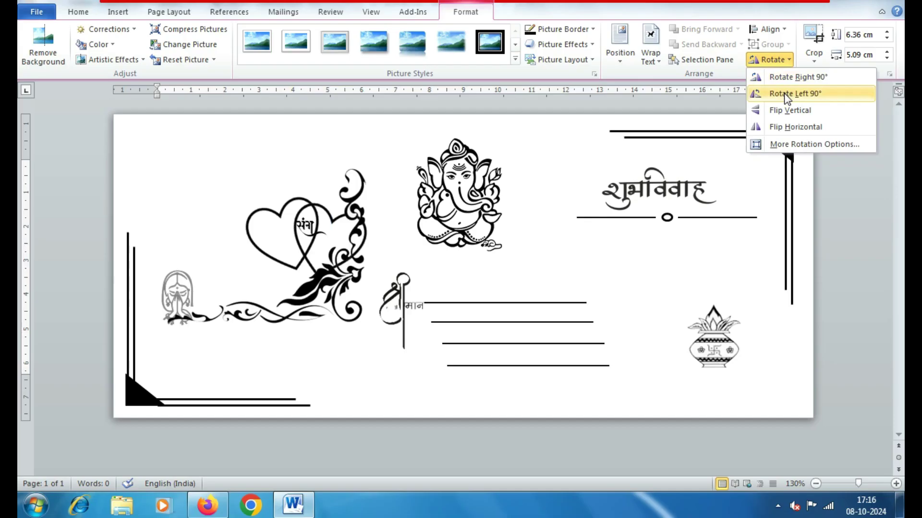
pyautogui.click(796, 77)
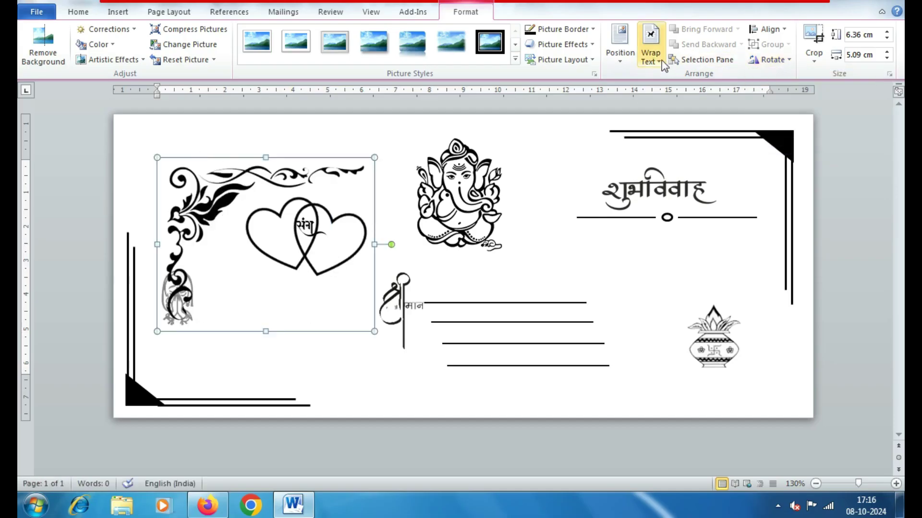
# Step: Set the ornament behind the text, fit it into the top-left corner, and paste a copy
pyautogui.click(649, 57)
pyautogui.click(681, 163)
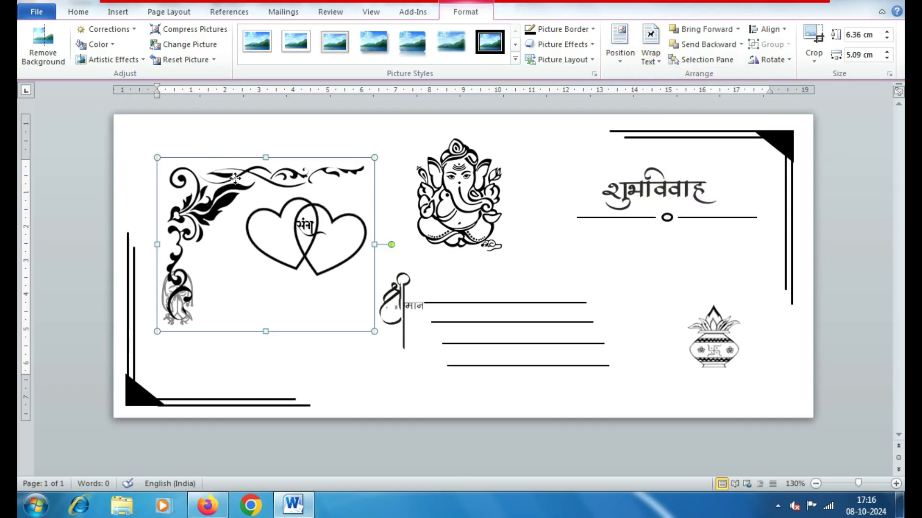
pyautogui.moveTo(235, 179); pyautogui.dragTo(192, 139)
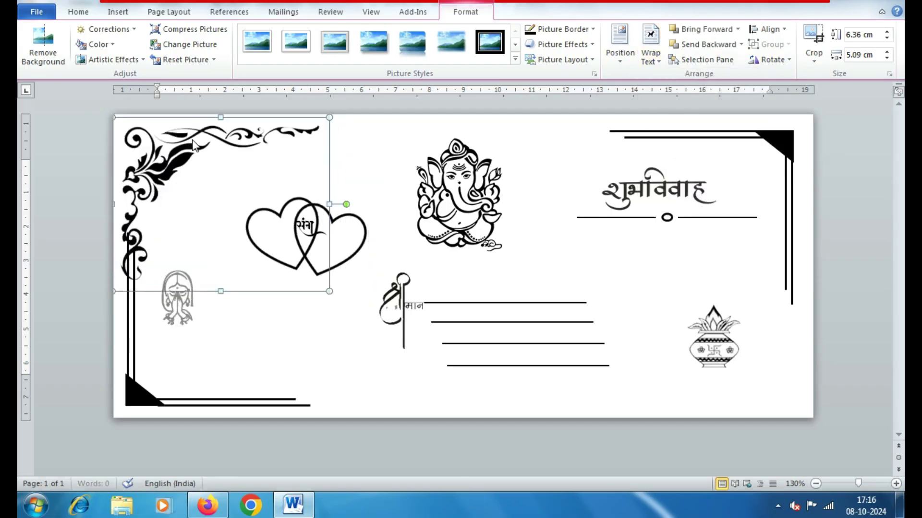
pyautogui.hotkey('ctrl', 'v')
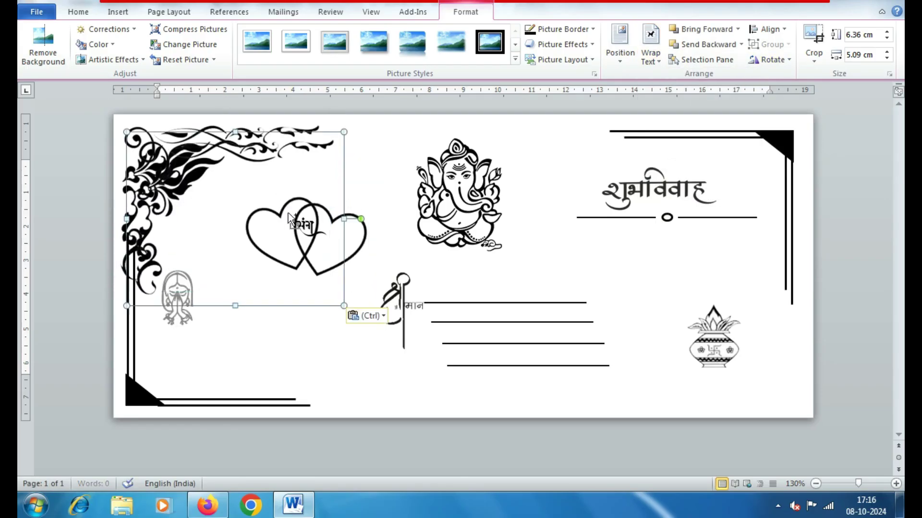
# Step: Flip the ornament copy horizontally and vertically and fit it around the kalash, bottom-right
pyautogui.moveTo(307, 148)
pyautogui.mouseDown()
pyautogui.moveTo(685, 249)
pyautogui.moveTo(726, 242)
pyautogui.mouseUp()
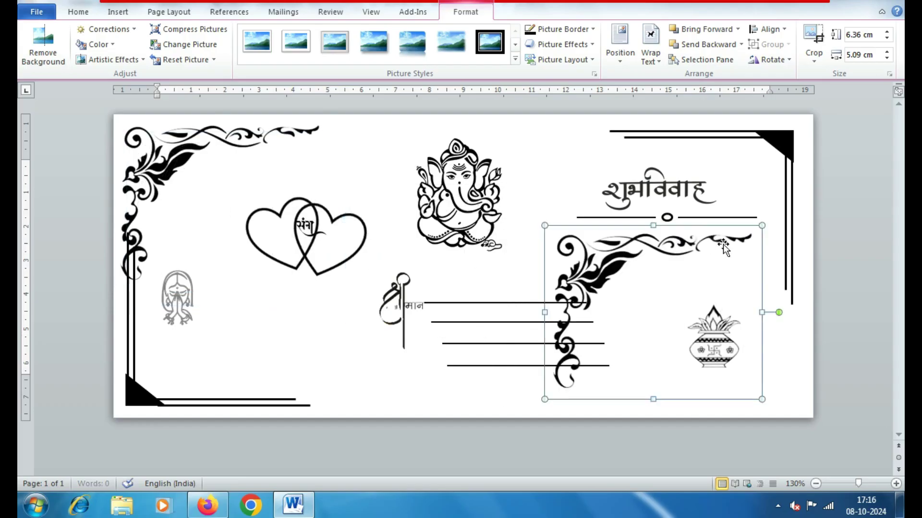
pyautogui.click(769, 60)
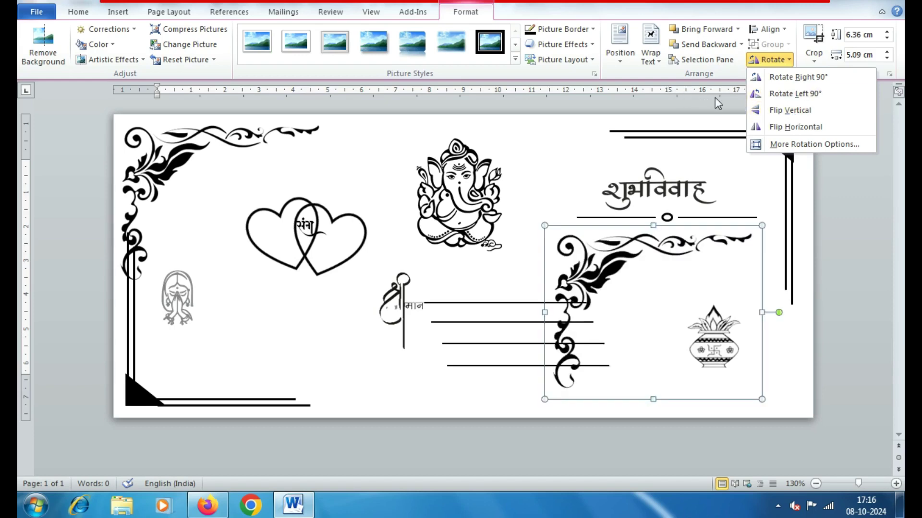
pyautogui.click(789, 129)
pyautogui.click(773, 60)
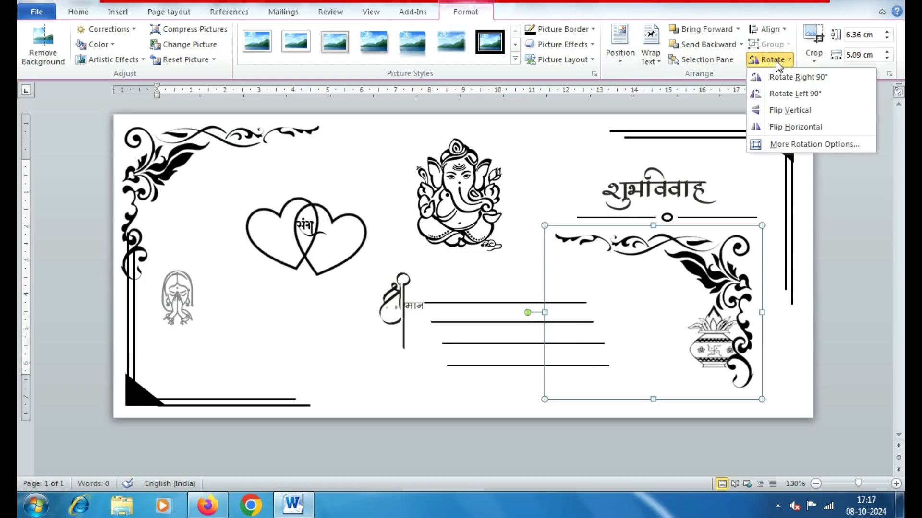
pyautogui.click(790, 110)
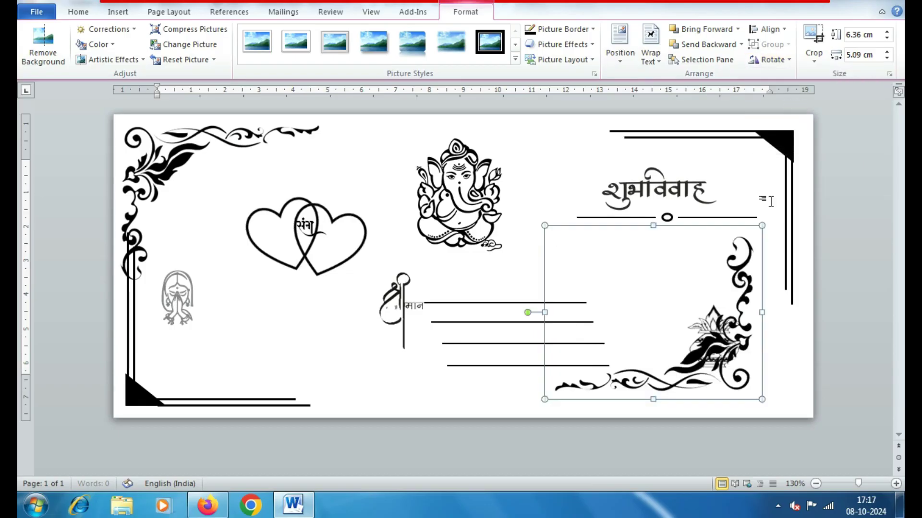
pyautogui.moveTo(648, 396); pyautogui.dragTo(699, 398)
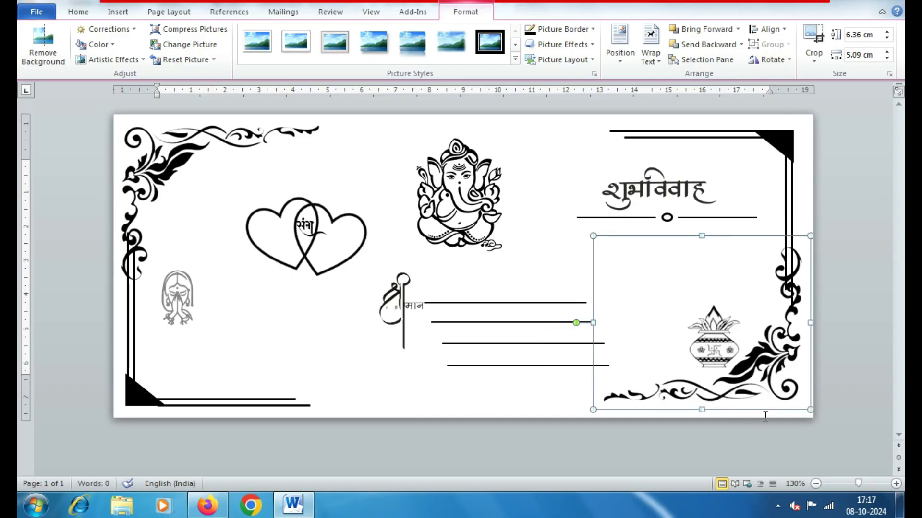
pyautogui.press('Down')
pyautogui.press('Down')
pyautogui.press('Down')
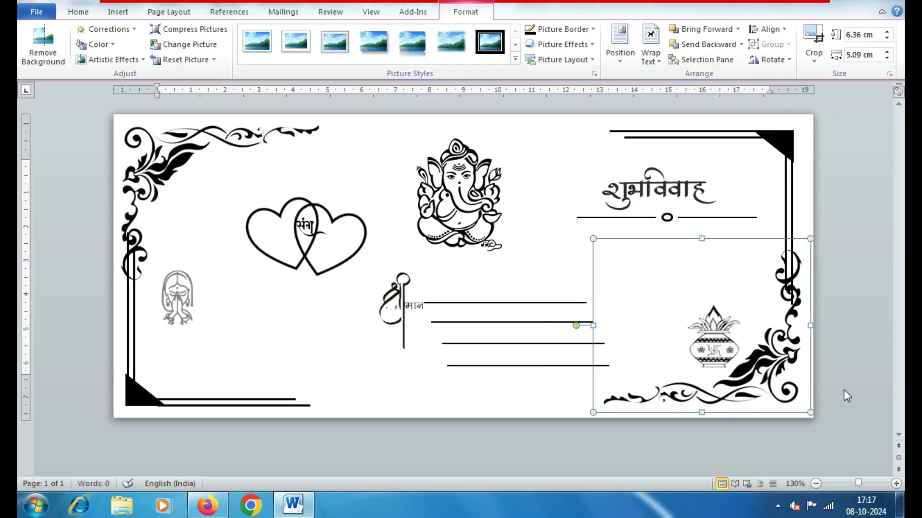
# Step: Draw a straight line along the card's top edge joining the corner borders
pyautogui.click(847, 396)
pyautogui.click(703, 397)
pyautogui.click(599, 338)
pyautogui.click(126, 12)
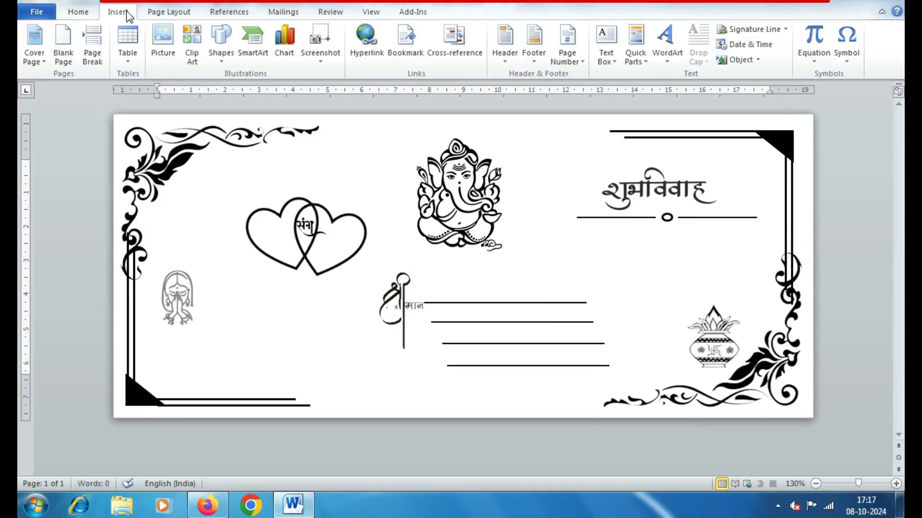
pyautogui.click(221, 43)
pyautogui.click(214, 129)
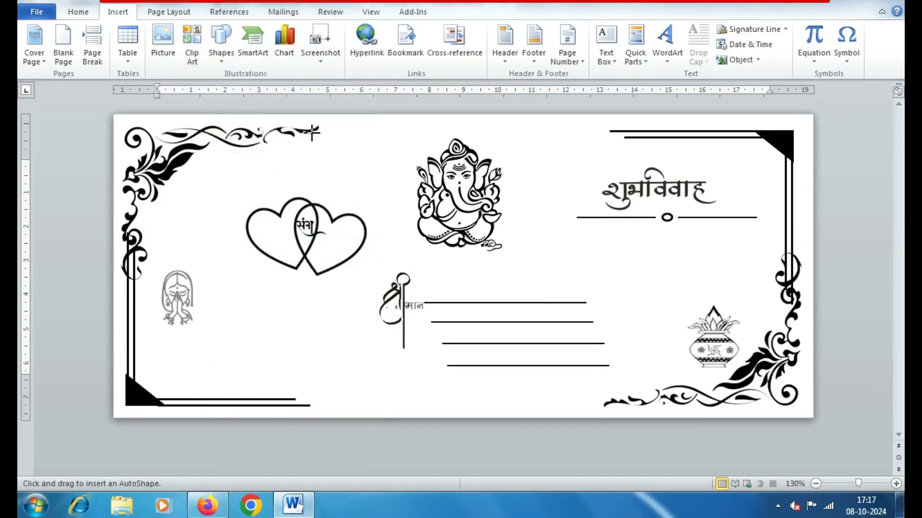
pyautogui.moveTo(317, 129); pyautogui.dragTo(612, 130)
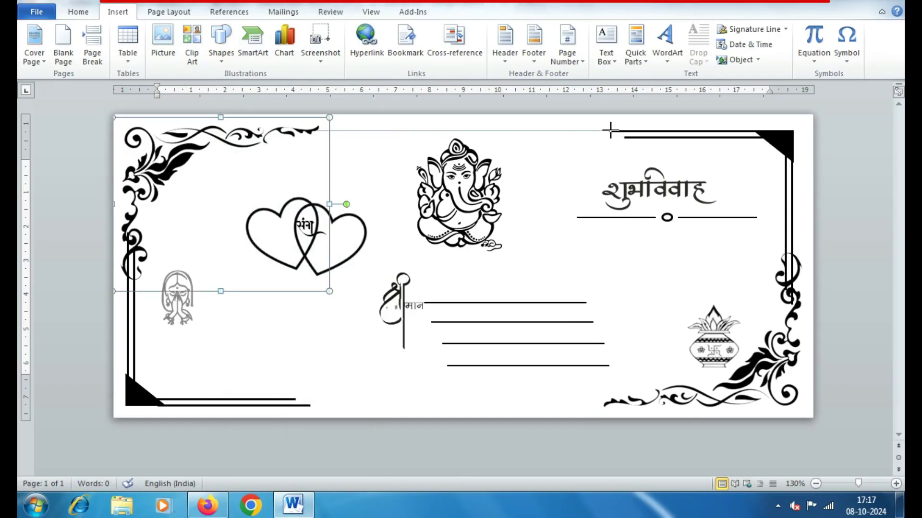
pyautogui.moveTo(611, 130); pyautogui.dragTo(610, 130)
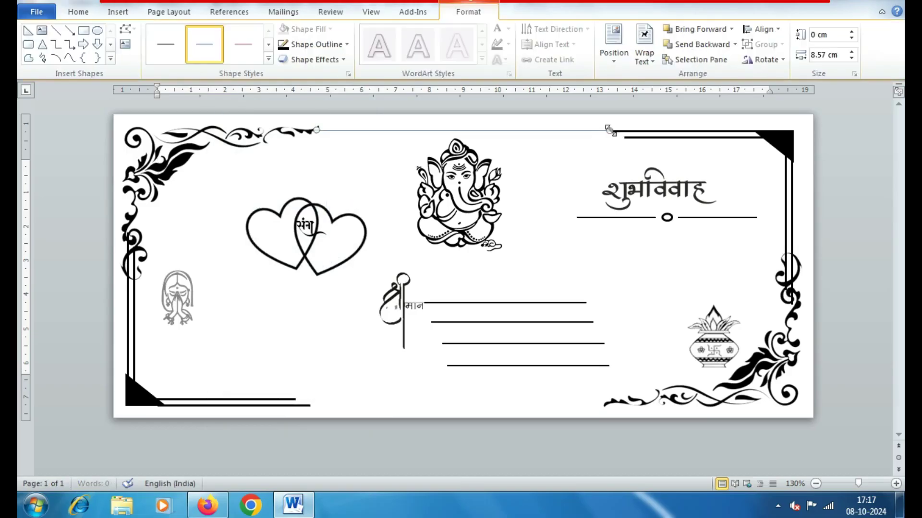
# Step: Make the top line 2¼ pt thick with the long dash-dot-dot style
pyautogui.click(332, 46)
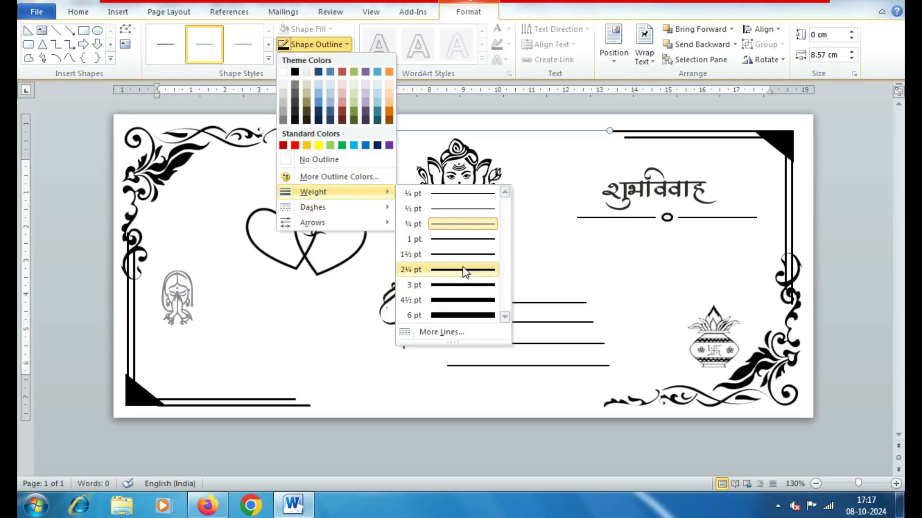
pyautogui.click(410, 271)
pyautogui.click(344, 46)
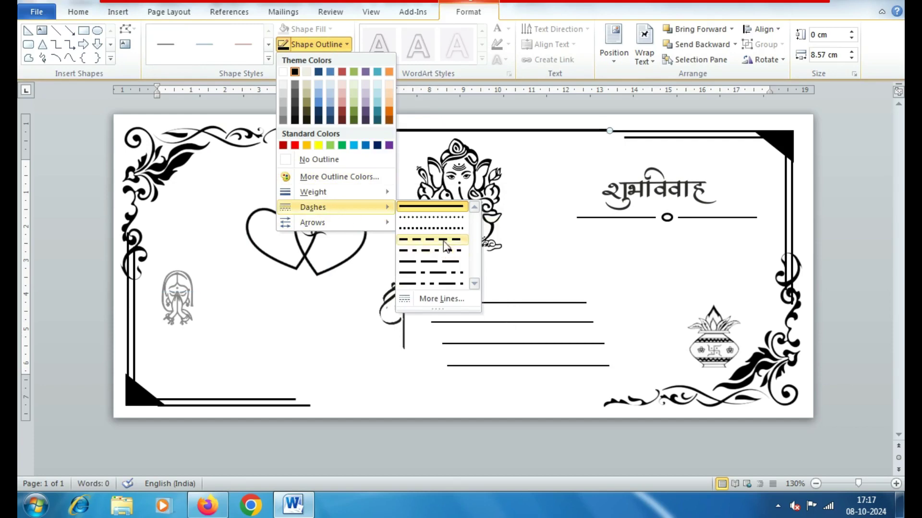
pyautogui.moveTo(312, 207)
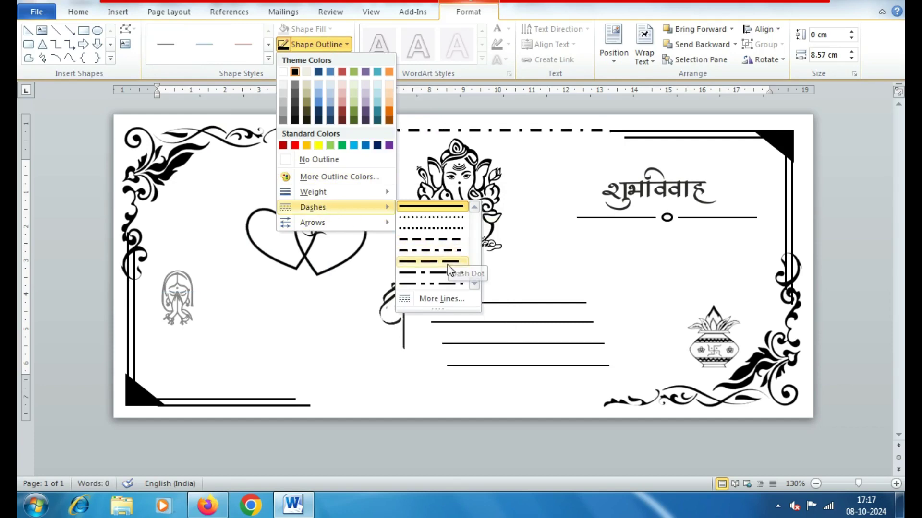
pyautogui.click(448, 285)
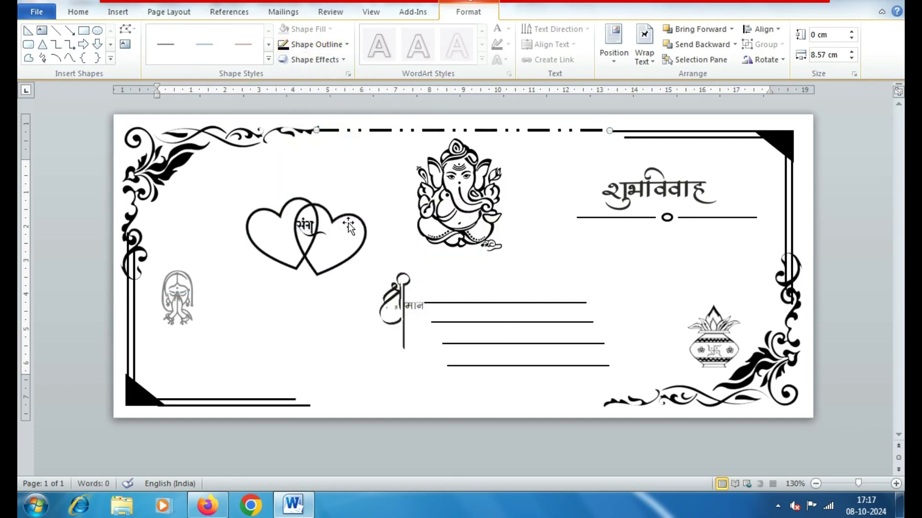
pyautogui.click(387, 172)
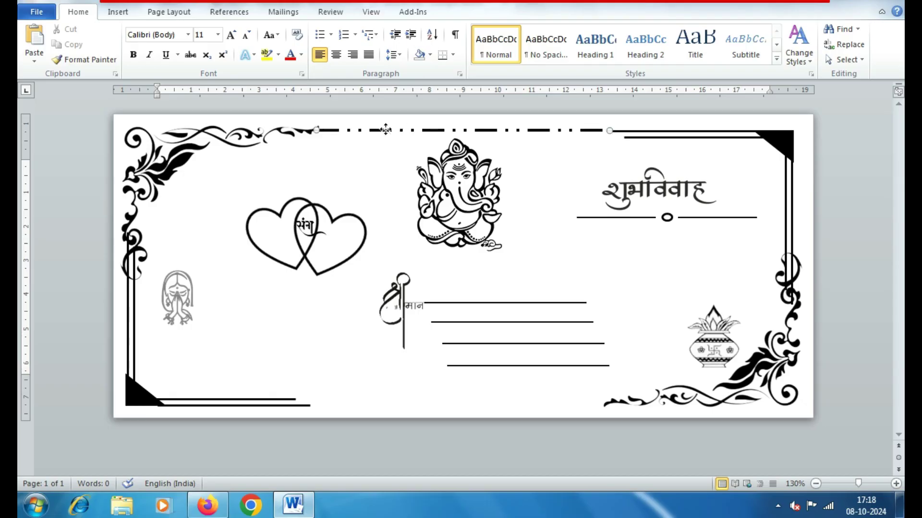
# Step: Copy the dash-dot line and move the duplicate to the bottom border
pyautogui.click(403, 131)
pyautogui.hotkey('ctrl', 'c')
pyautogui.hotkey('ctrl', 'v')
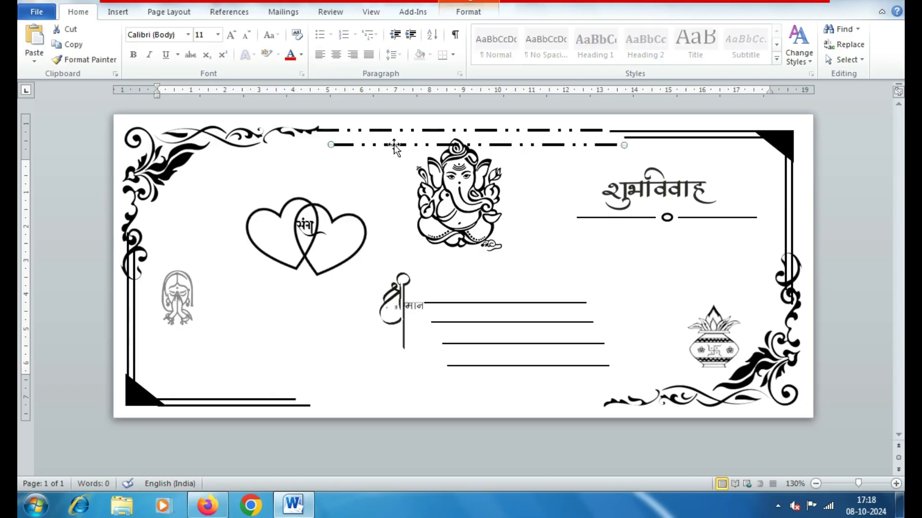
pyautogui.moveTo(395, 147); pyautogui.dragTo(374, 403)
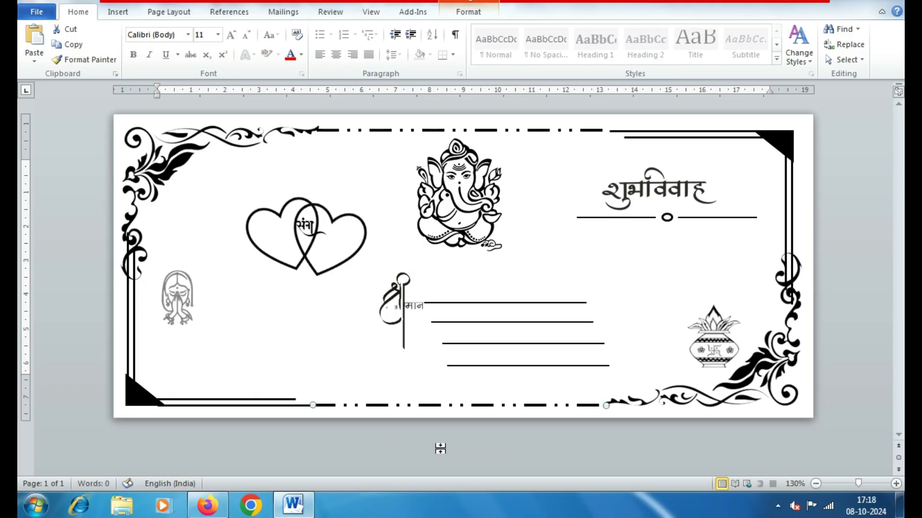
pyautogui.click(484, 459)
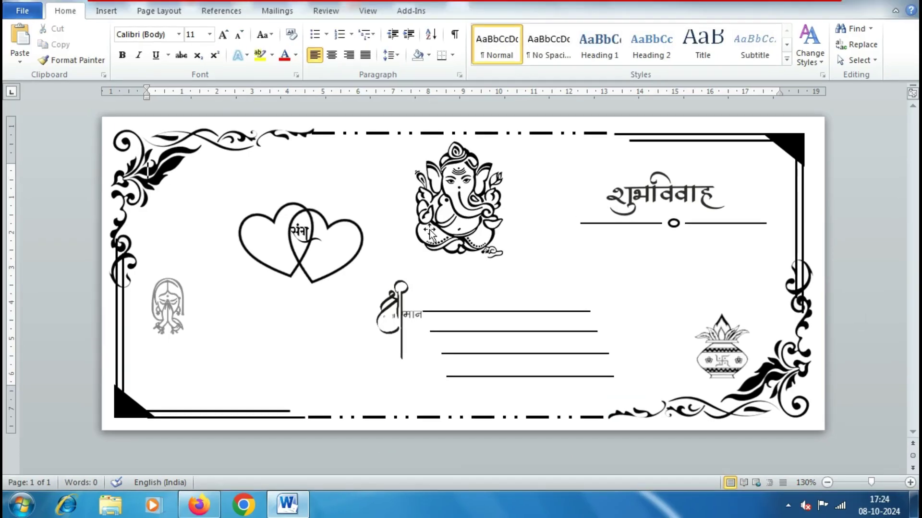
# Step: Switch to a Devanagari font and insert a Simple Text Box
pyautogui.click(179, 34)
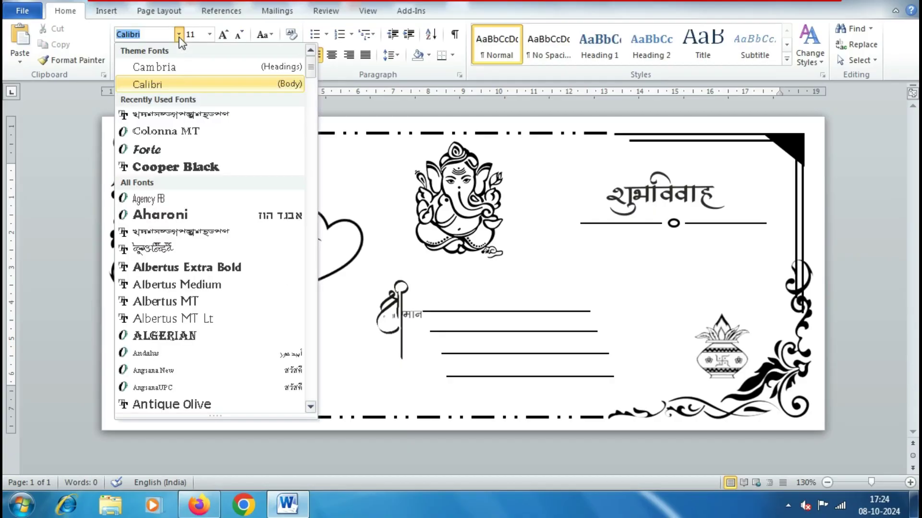
pyautogui.click(149, 250)
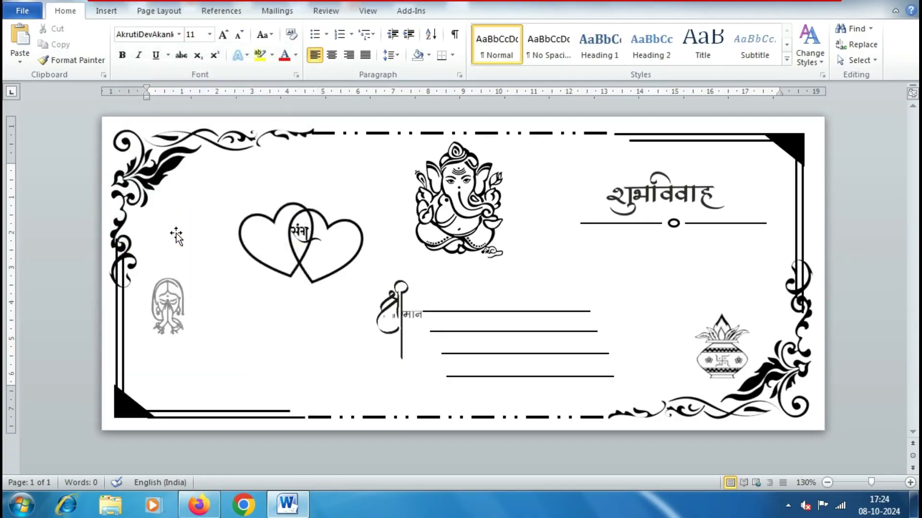
pyautogui.click(105, 11)
pyautogui.click(610, 46)
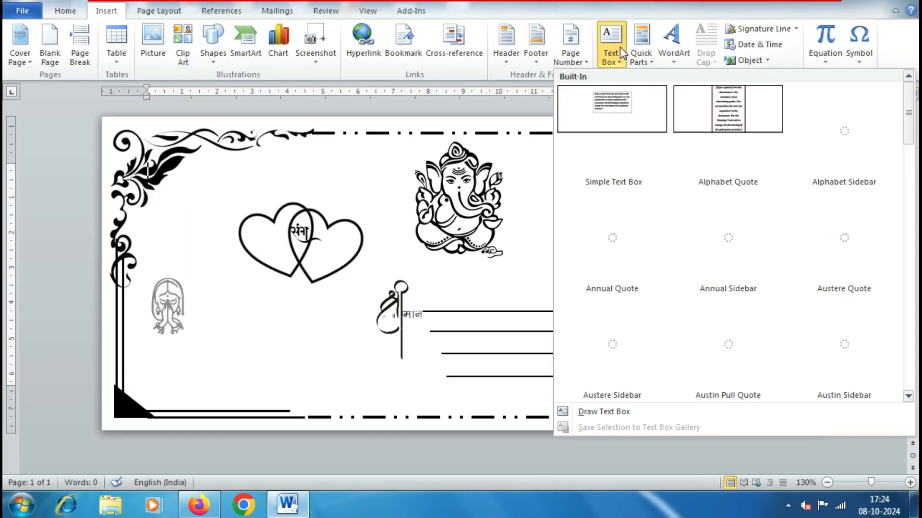
pyautogui.click(608, 108)
# Step: Place the text box under शुभविवाह, clear the placeholder, and type the date '१२ मार्च २' in AkrutiDev
pyautogui.moveTo(532, 165); pyautogui.dragTo(728, 229)
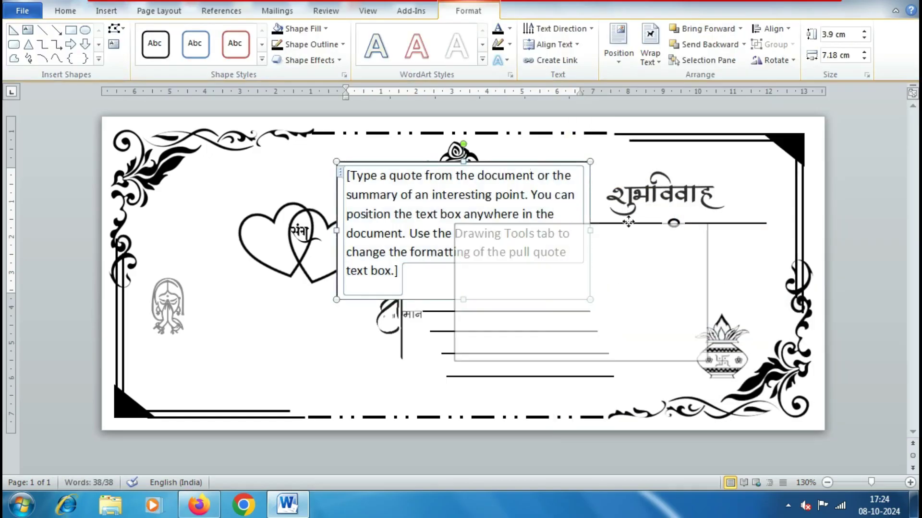
pyautogui.click(727, 229)
pyautogui.press('Delete')
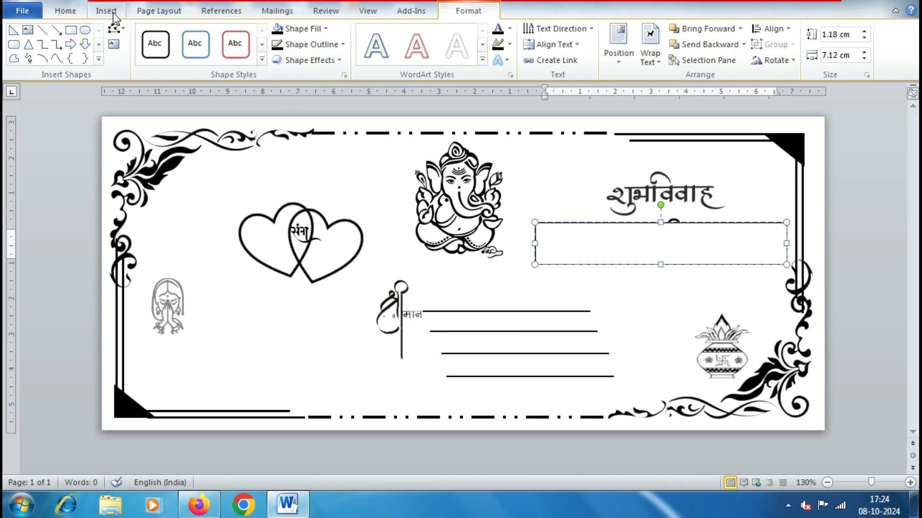
pyautogui.click(71, 10)
pyautogui.click(179, 34)
pyautogui.click(163, 116)
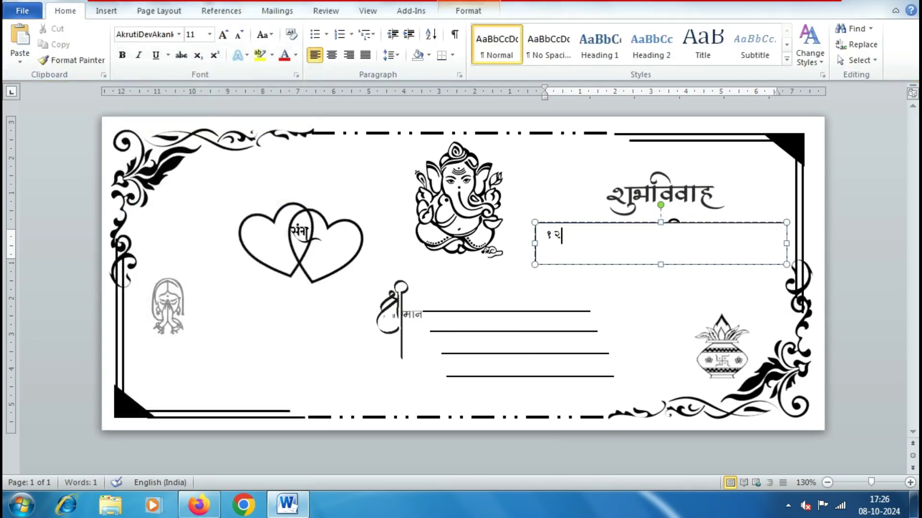
pyautogui.write('६')
pyautogui.write(' मार्च २')
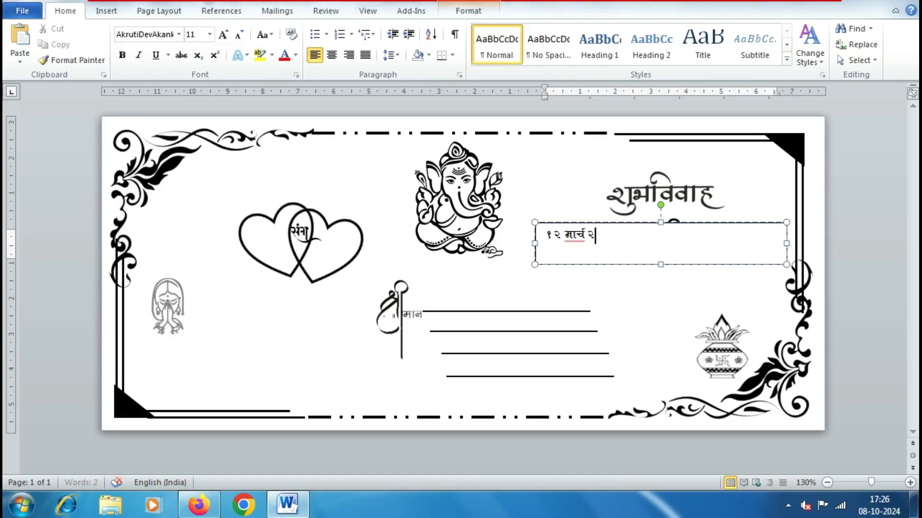
pyautogui.write('०२५')
pyautogui.write(' दिन')
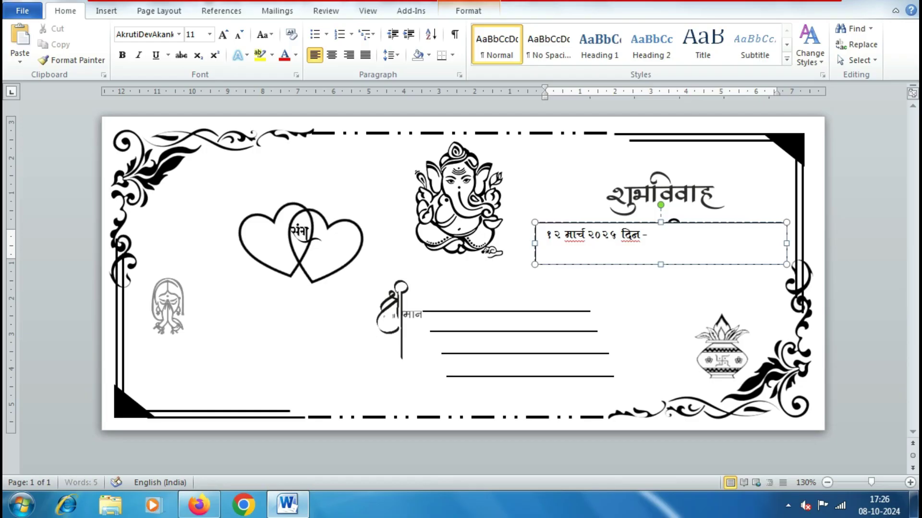
pyautogui.write('-')
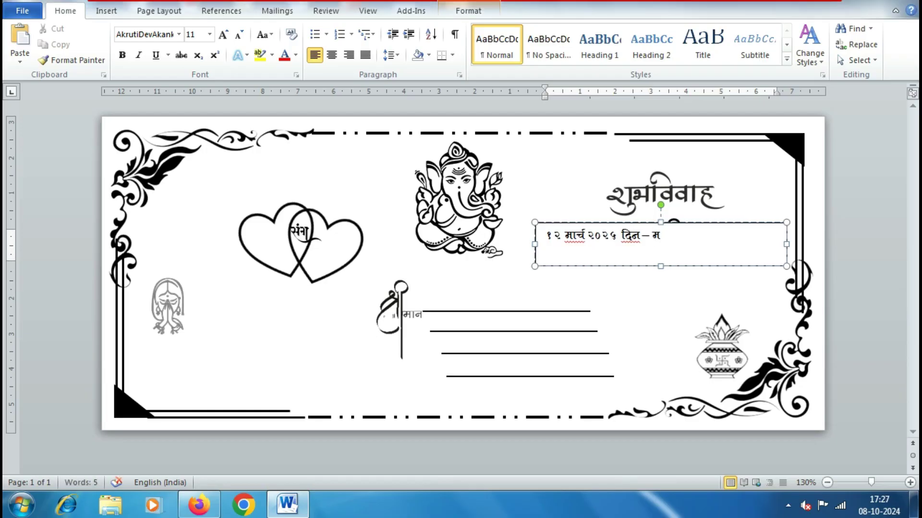
pyautogui.write('लबार')
# Step: Centre the date text and make it bold
pyautogui.moveTo(698, 236); pyautogui.dragTo(545, 236)
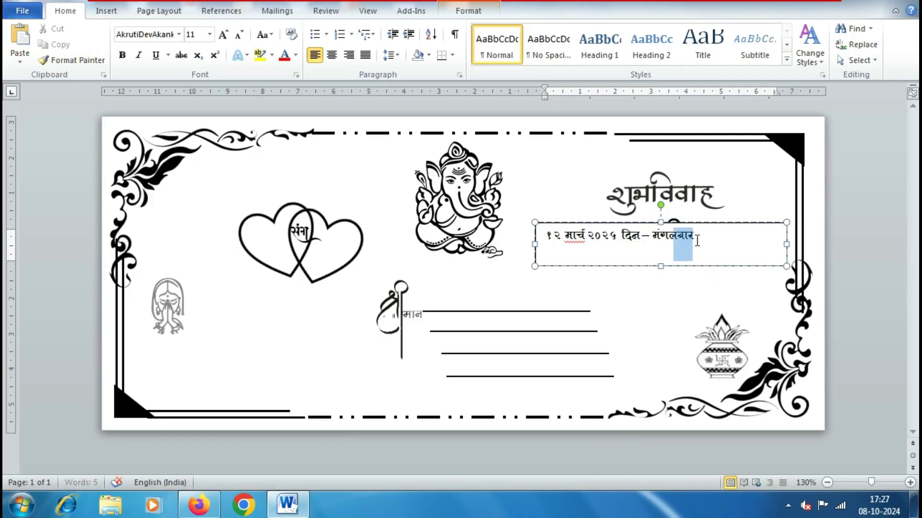
pyautogui.click(106, 11)
pyautogui.click(65, 10)
pyautogui.click(331, 54)
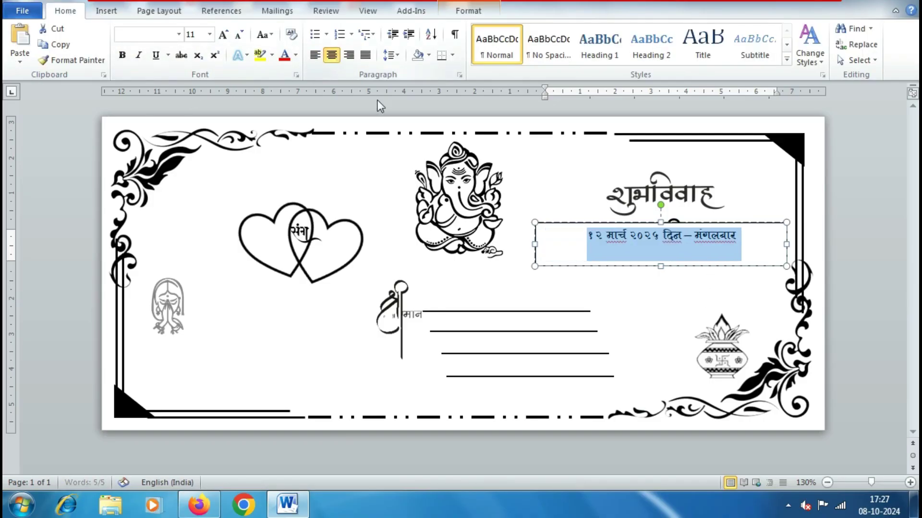
pyautogui.click(128, 58)
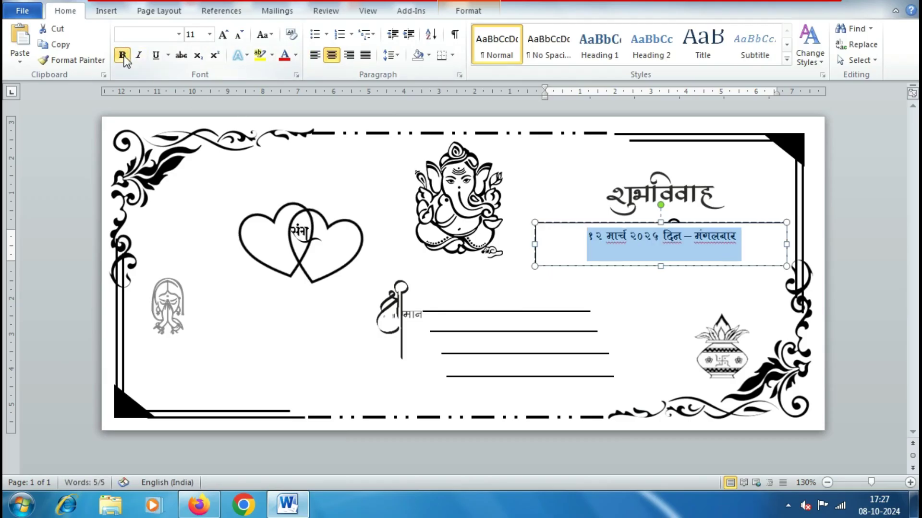
# Step: Give the date text box No Fill and No Outline
pyautogui.click(768, 220)
pyautogui.click(468, 11)
pyautogui.click(300, 28)
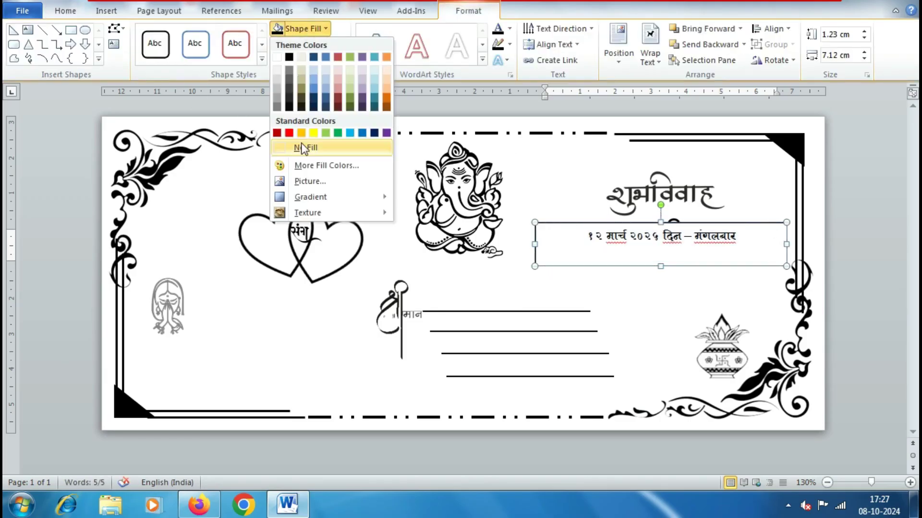
pyautogui.click(302, 148)
pyautogui.click(312, 44)
pyautogui.click(315, 147)
# Step: Shrink the date box to one line and centre it under the title's divider
pyautogui.click(662, 302)
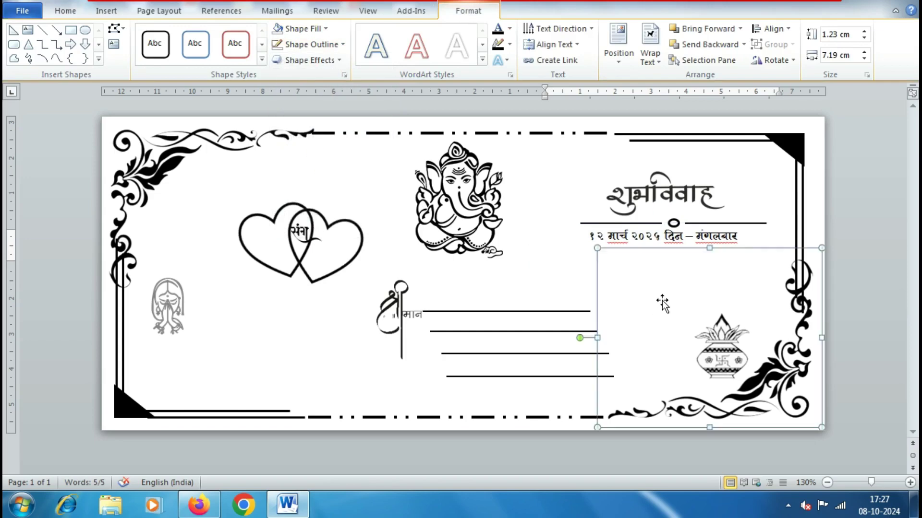
pyautogui.click(698, 269)
pyautogui.moveTo(666, 267); pyautogui.dragTo(666, 254)
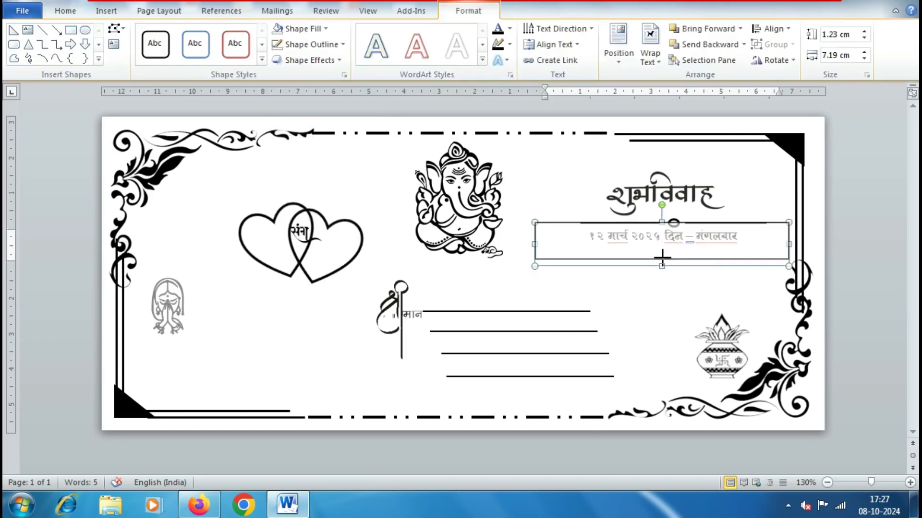
pyautogui.moveTo(789, 237); pyautogui.dragTo(752, 238)
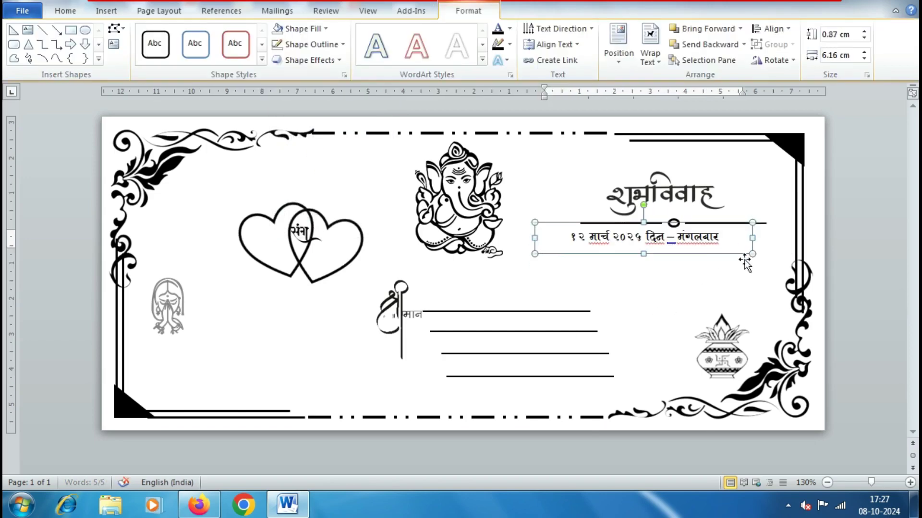
pyautogui.moveTo(534, 237); pyautogui.dragTo(561, 238)
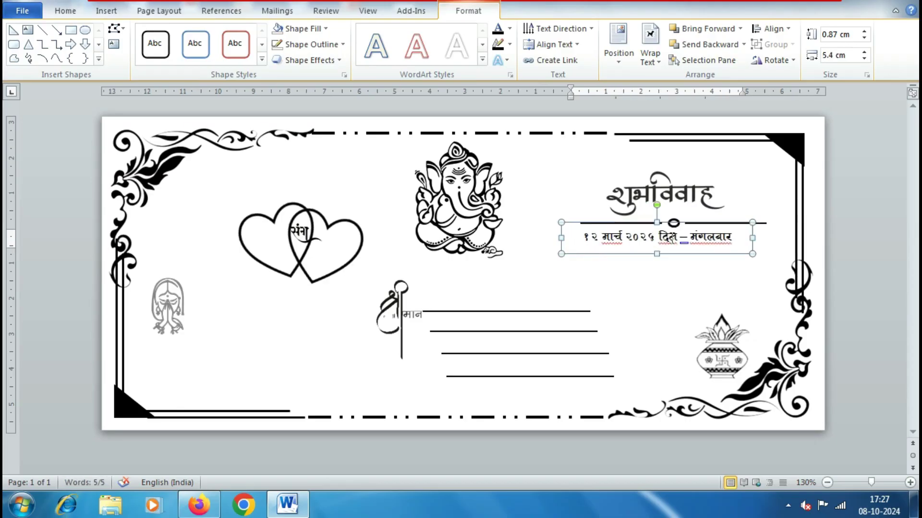
pyautogui.moveTo(754, 249); pyautogui.dragTo(767, 251)
pyautogui.click(842, 270)
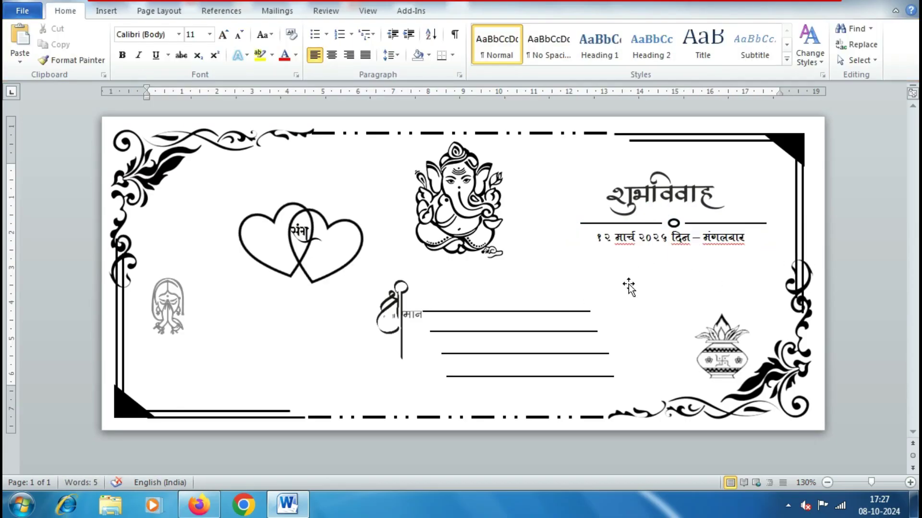
# Step: Paste a duplicate of the date text box
pyautogui.click(630, 244)
pyautogui.click(696, 259)
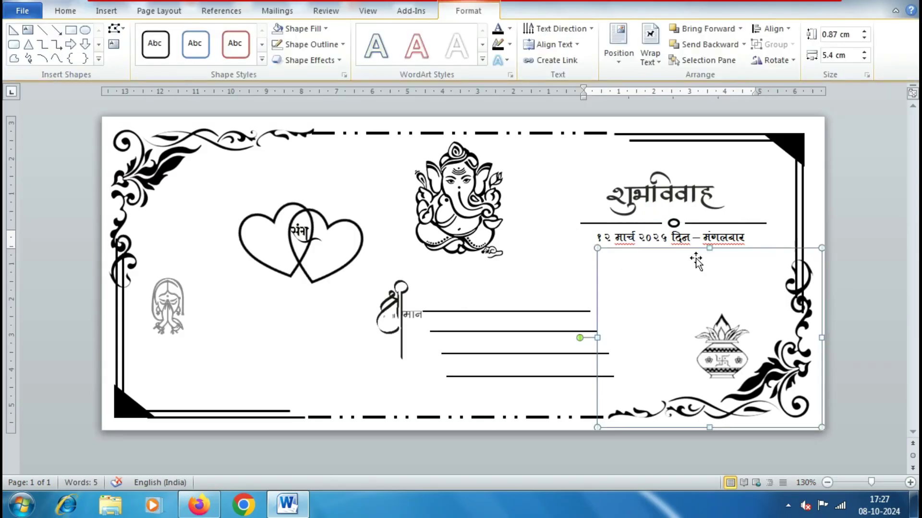
pyautogui.click(621, 256)
pyautogui.click(626, 255)
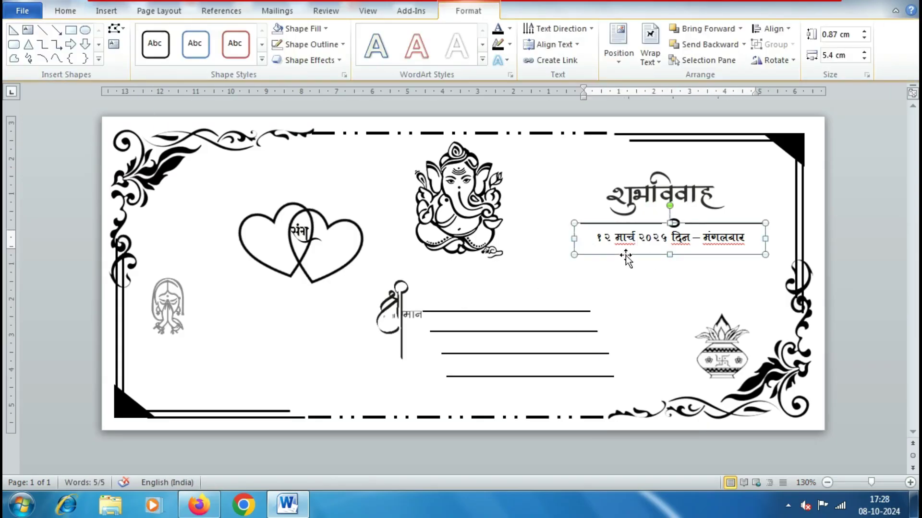
pyautogui.hotkey('ctrl', 'v')
# Step: Move the duplicate onto the hearts, replace its text with राज, and set size 20
pyautogui.moveTo(629, 268); pyautogui.dragTo(288, 262)
pyautogui.moveTo(422, 243); pyautogui.dragTo(240, 249)
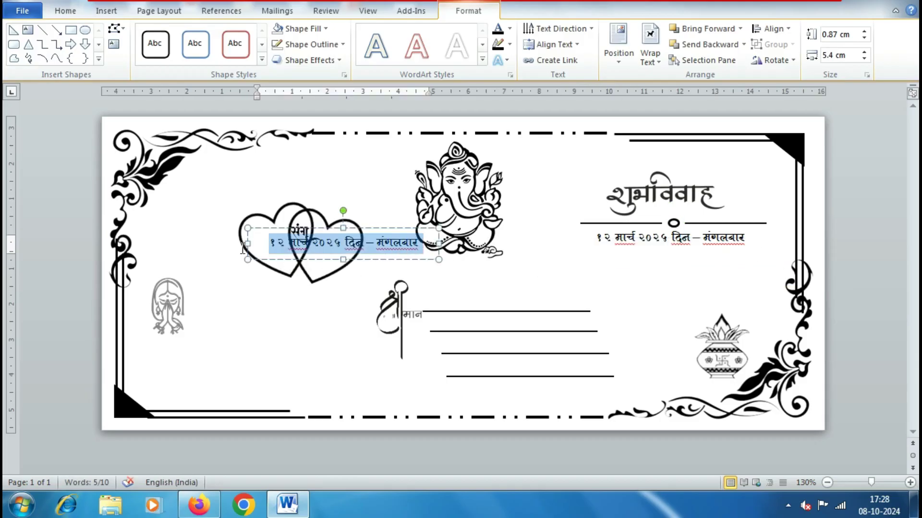
pyautogui.write('च')
pyautogui.write('ाज')
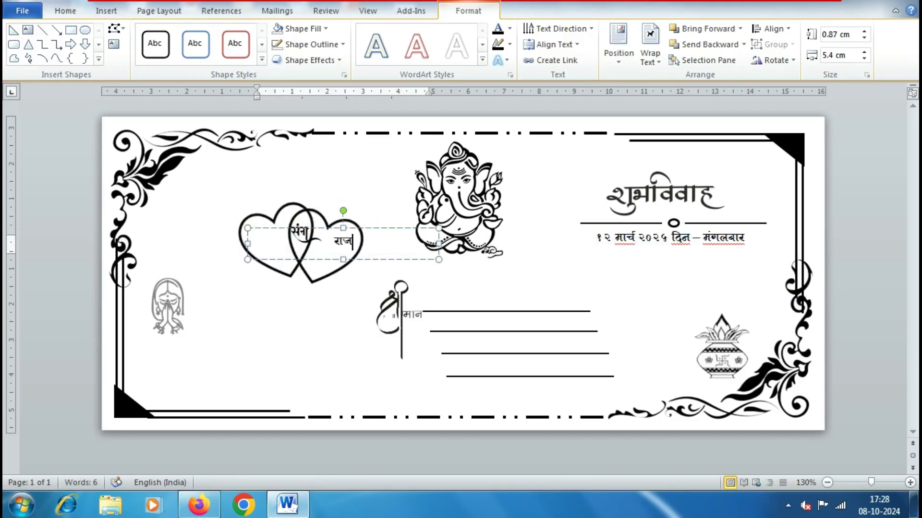
pyautogui.moveTo(355, 242); pyautogui.dragTo(333, 242)
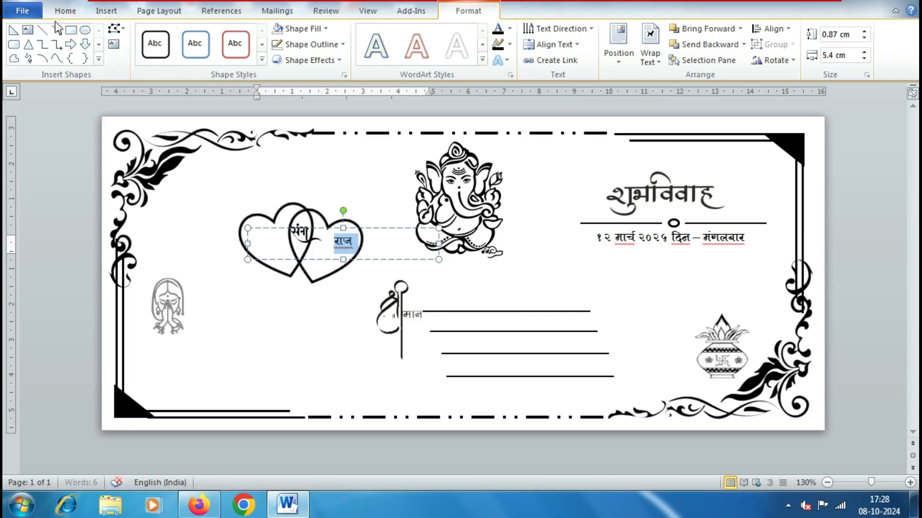
pyautogui.click(65, 11)
pyautogui.click(209, 36)
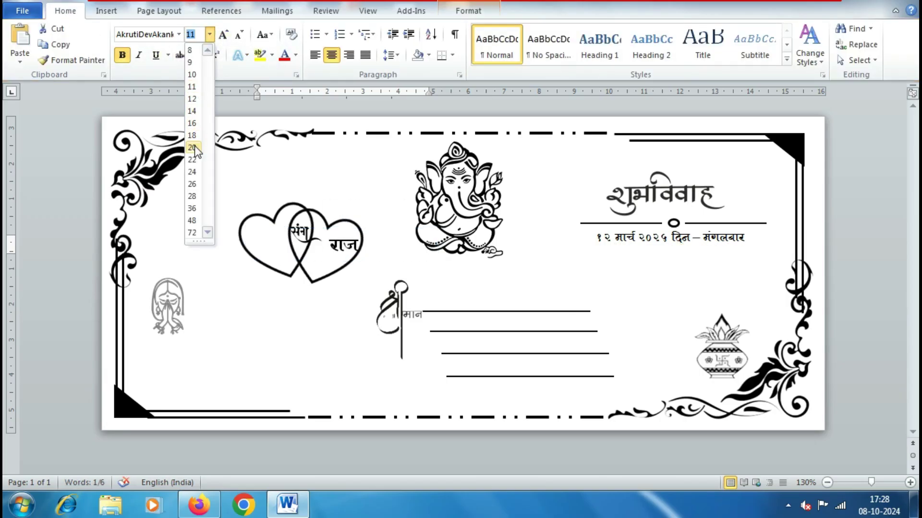
pyautogui.click(195, 147)
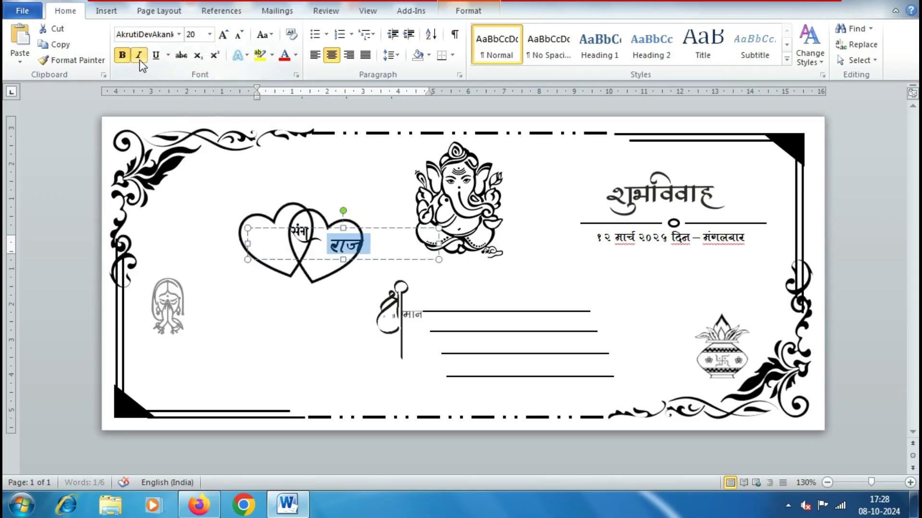
# Step: Shrink the राज box to fit and place it in the left heart beside संग
pyautogui.moveTo(356, 237); pyautogui.dragTo(286, 234)
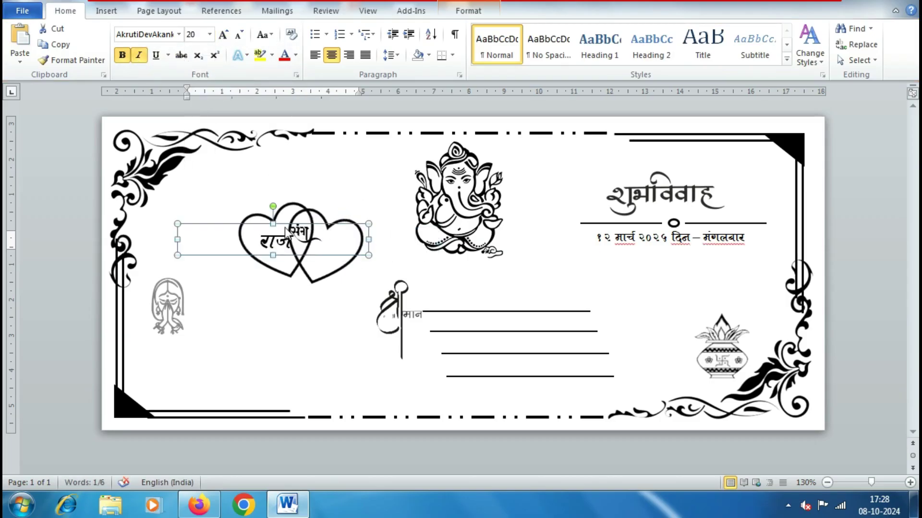
pyautogui.moveTo(214, 222); pyautogui.dragTo(210, 218)
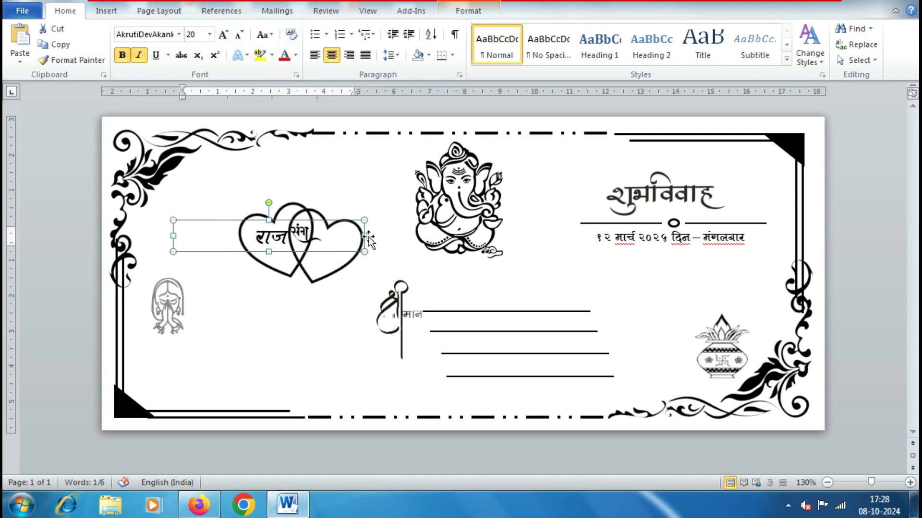
pyautogui.moveTo(369, 239); pyautogui.dragTo(233, 255)
pyautogui.moveTo(213, 222); pyautogui.dragTo(280, 226)
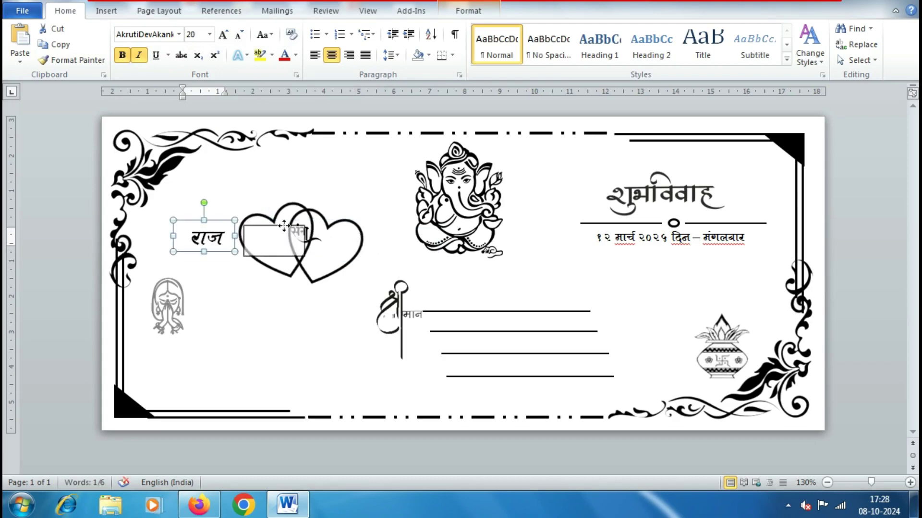
pyautogui.press('Left')
pyautogui.press('Left')
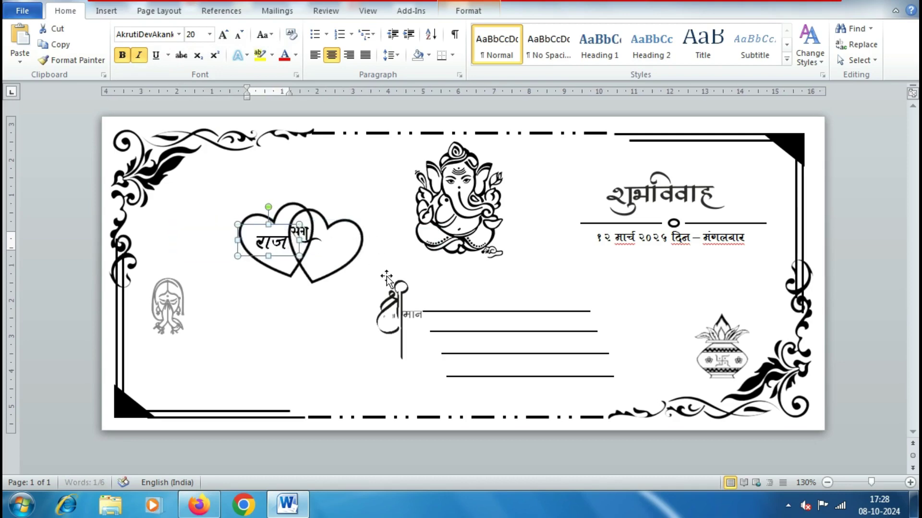
pyautogui.press('Left')
pyautogui.press('Left')
pyautogui.hotkey('ctrl', 'Left')
pyautogui.hotkey('ctrl', 'Left')
pyautogui.hotkey('ctrl', 'Up')
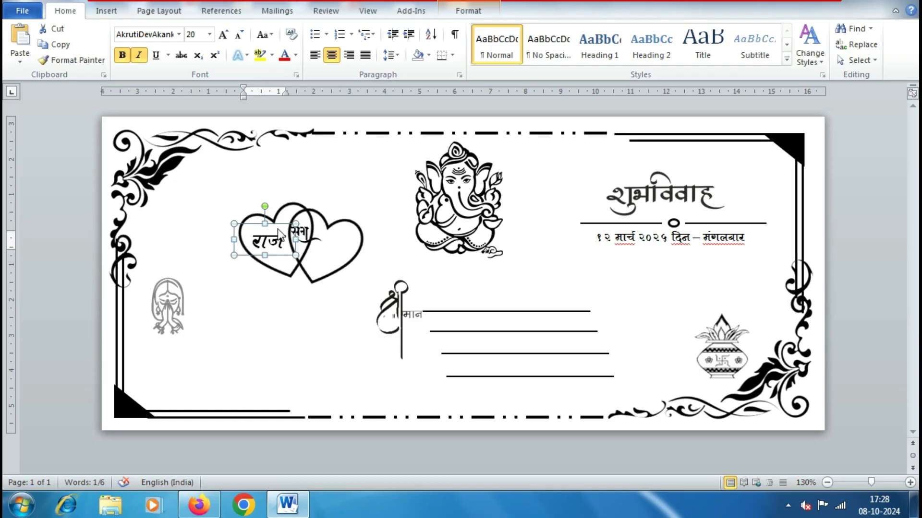
# Step: Paste a copy of the राज box into the right heart and tilt राज about 45° counterclockwise
pyautogui.hotkey('ctrl', 'v')
pyautogui.moveTo(258, 274); pyautogui.dragTo(309, 265)
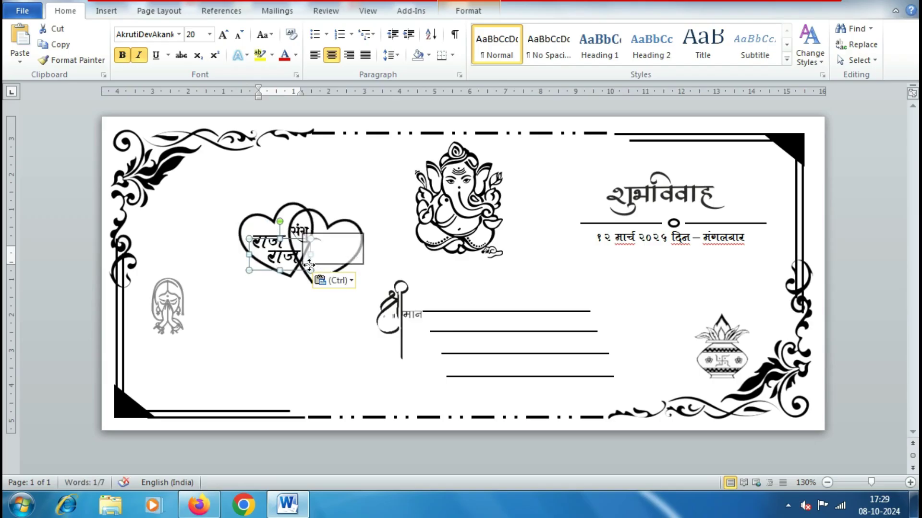
pyautogui.moveTo(309, 265); pyautogui.dragTo(309, 268)
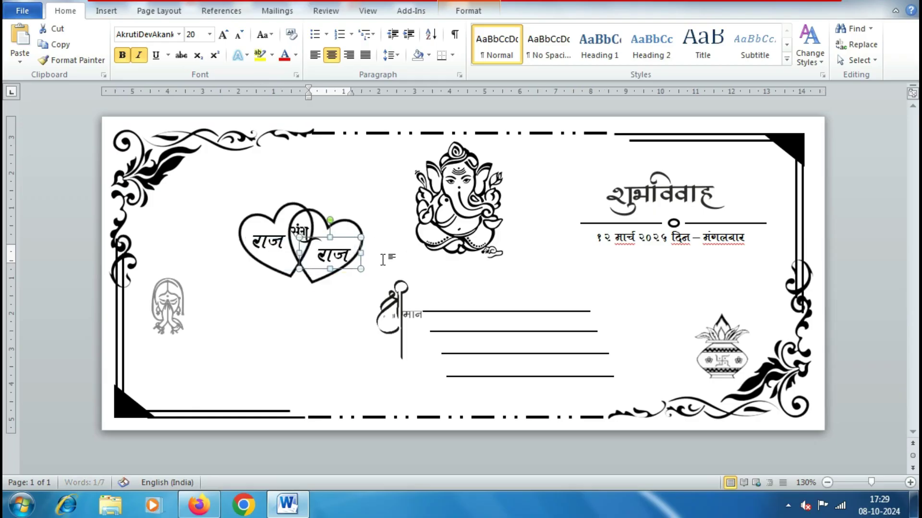
pyautogui.moveTo(348, 238); pyautogui.dragTo(341, 237)
pyautogui.click(267, 240)
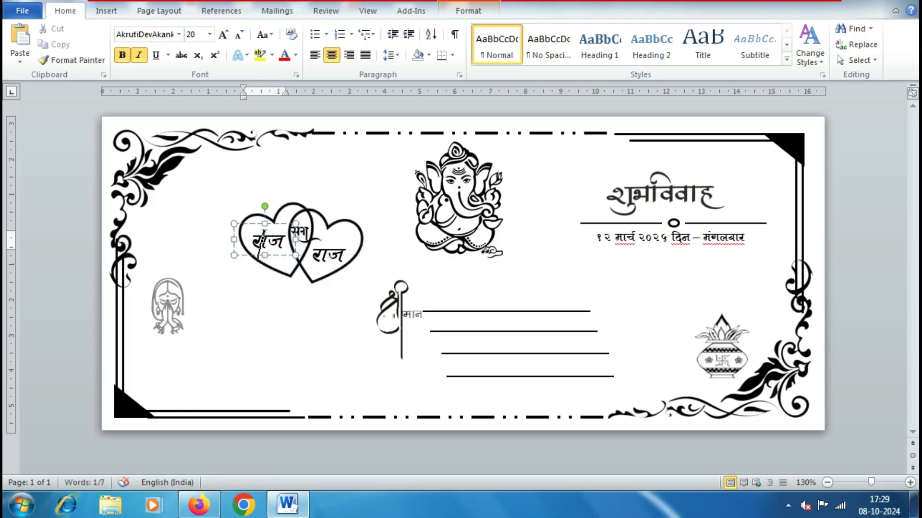
pyautogui.moveTo(265, 204); pyautogui.dragTo(238, 220)
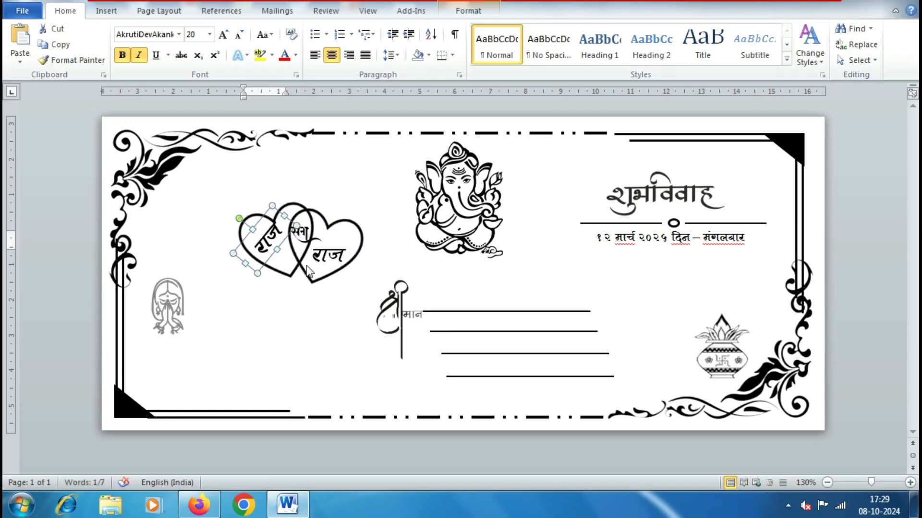
# Step: Retype the copy as काजल and tilt it to follow the right heart
pyautogui.click(328, 252)
pyautogui.hotkey('ctrl', 'a')
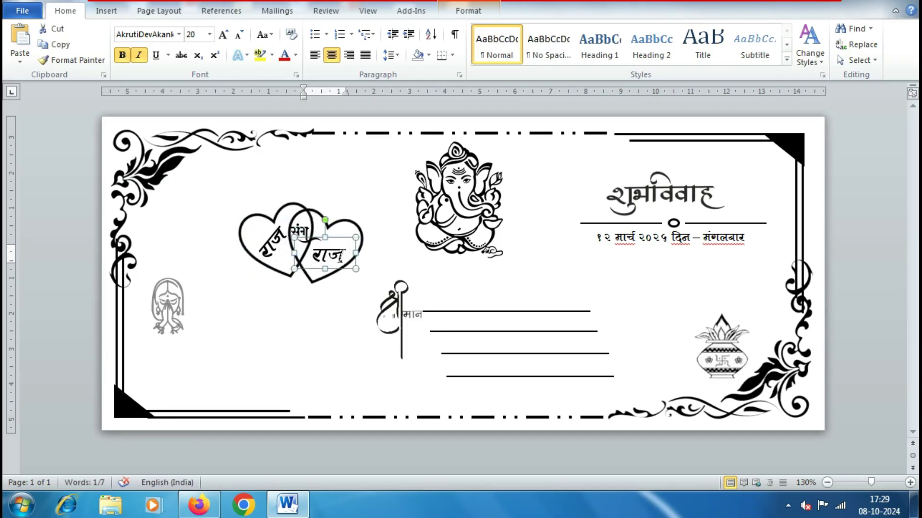
pyautogui.press('Delete')
pyautogui.write('व')
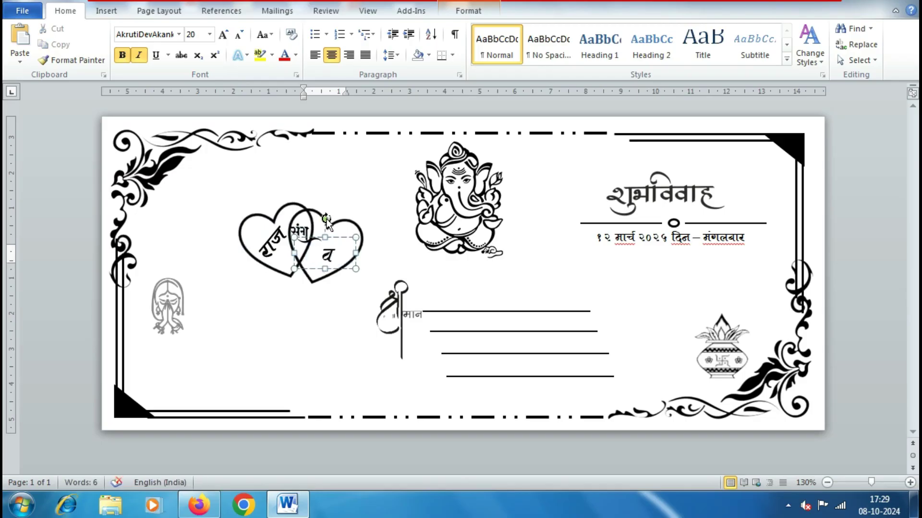
pyautogui.write('काज')
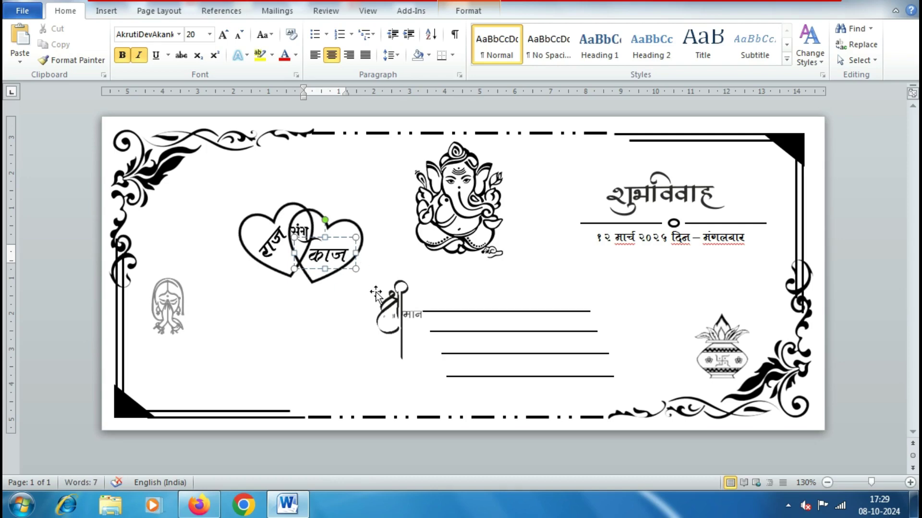
pyautogui.write('ल')
pyautogui.moveTo(333, 221); pyautogui.dragTo(307, 233)
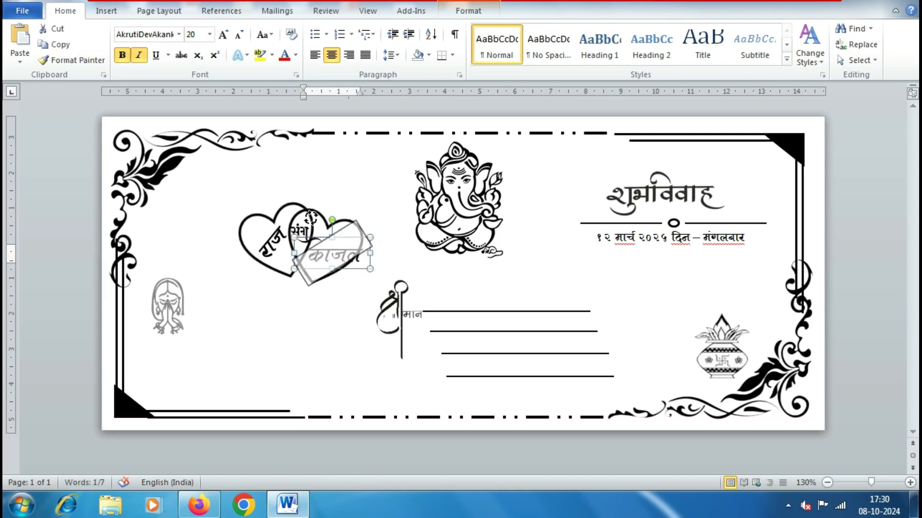
pyautogui.press('Left')
pyautogui.press('Left')
pyautogui.press('Left')
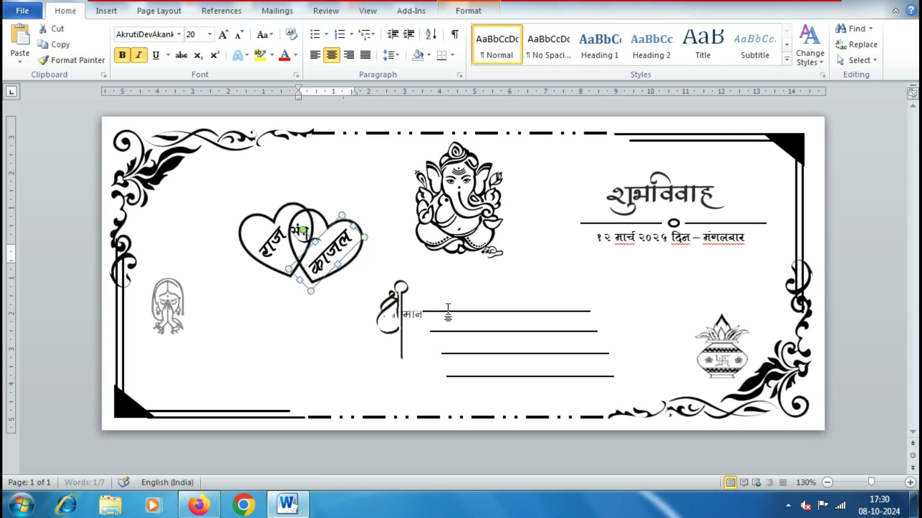
# Step: Fine-tune the काजल box's tilt inside the right heart
pyautogui.click(271, 249)
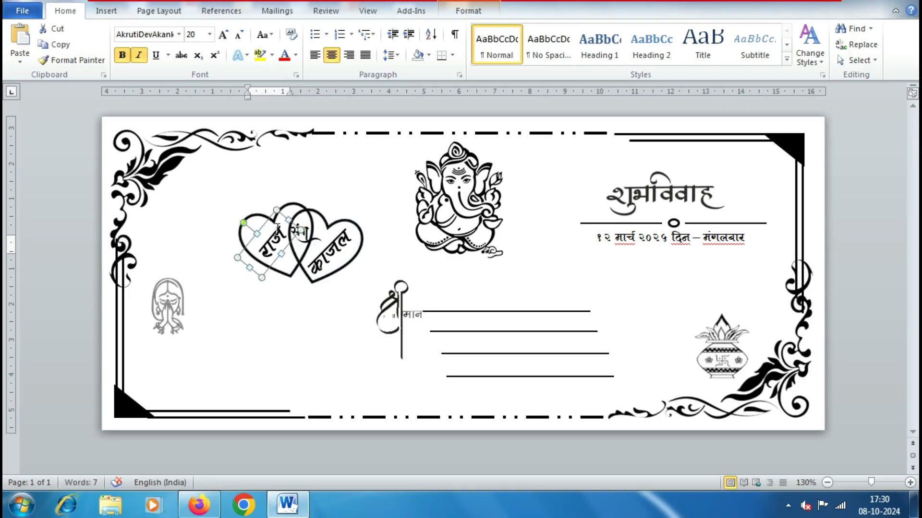
pyautogui.click(469, 12)
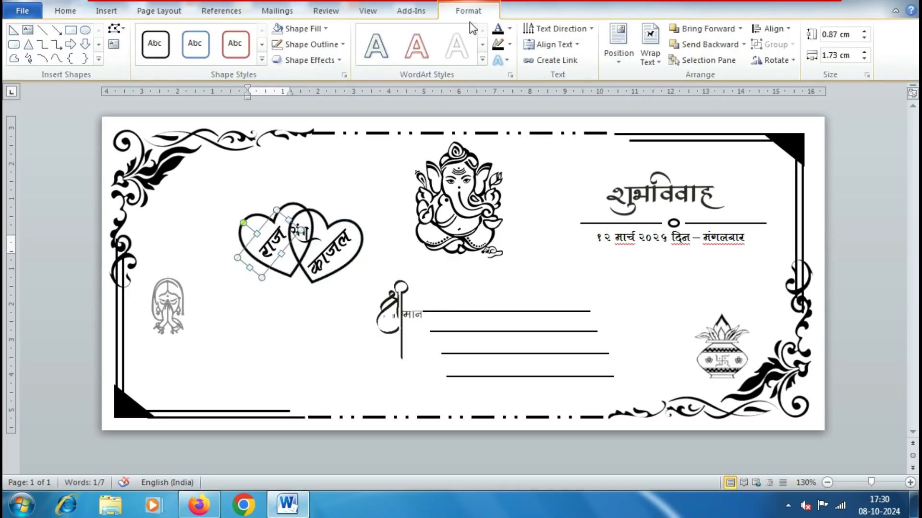
pyautogui.click(320, 258)
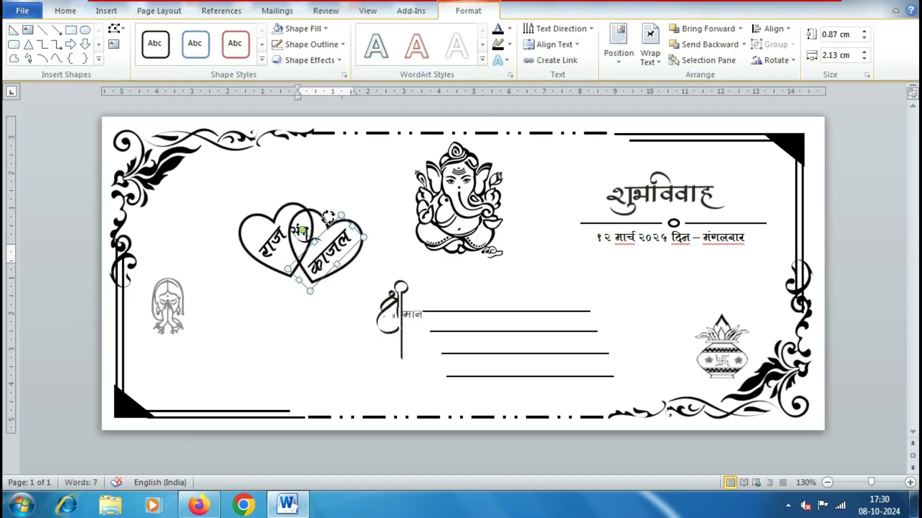
pyautogui.moveTo(328, 217); pyautogui.dragTo(330, 211)
pyautogui.click(391, 288)
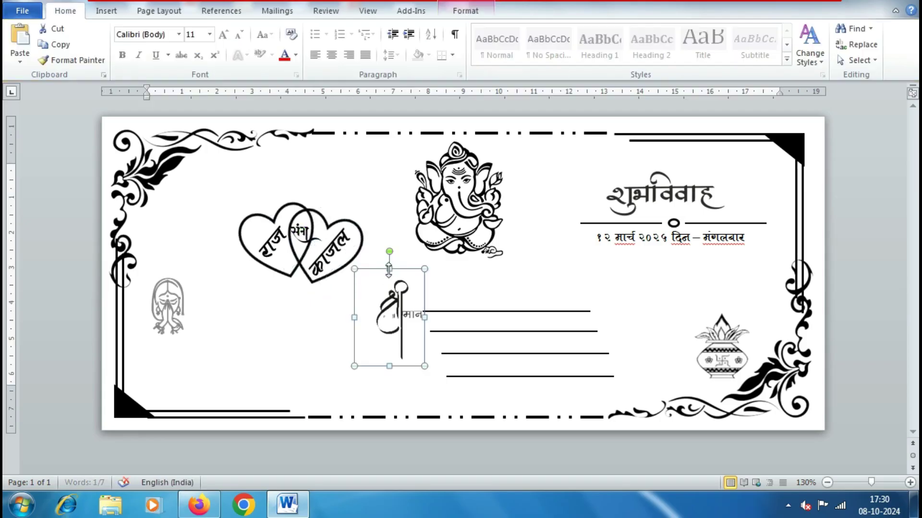
pyautogui.click(283, 336)
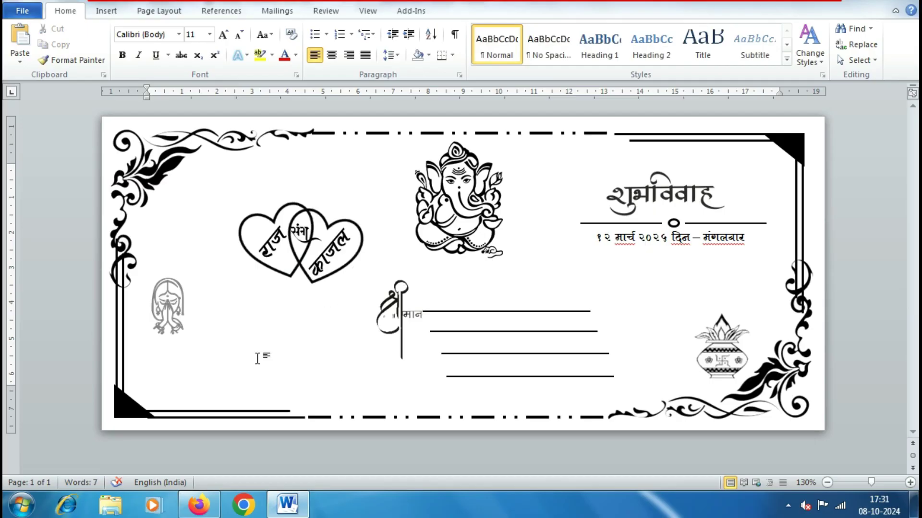
# Step: Copy the date box beneath the namaste figure and replace its text with प्रेषक :-
pyautogui.click(630, 246)
pyautogui.hotkey('ctrl', 'c')
pyautogui.hotkey('ctrl', 'v')
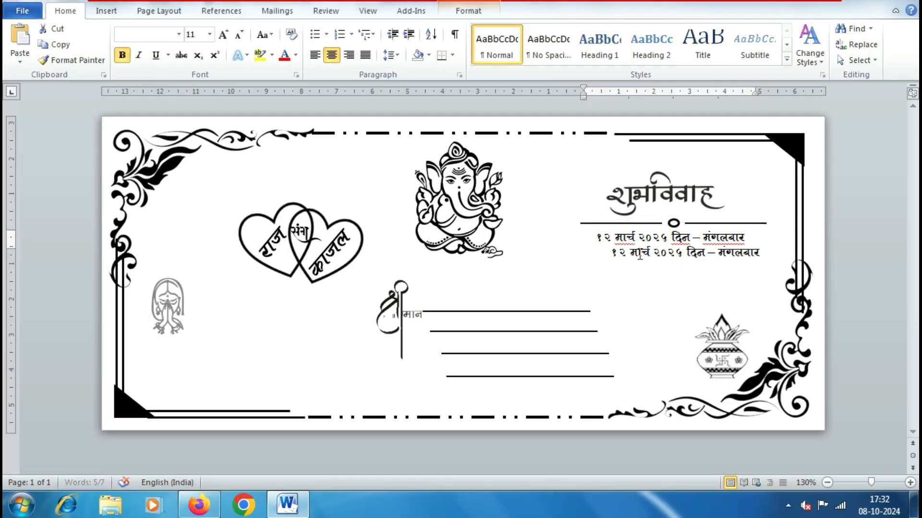
pyautogui.moveTo(634, 272); pyautogui.dragTo(172, 368)
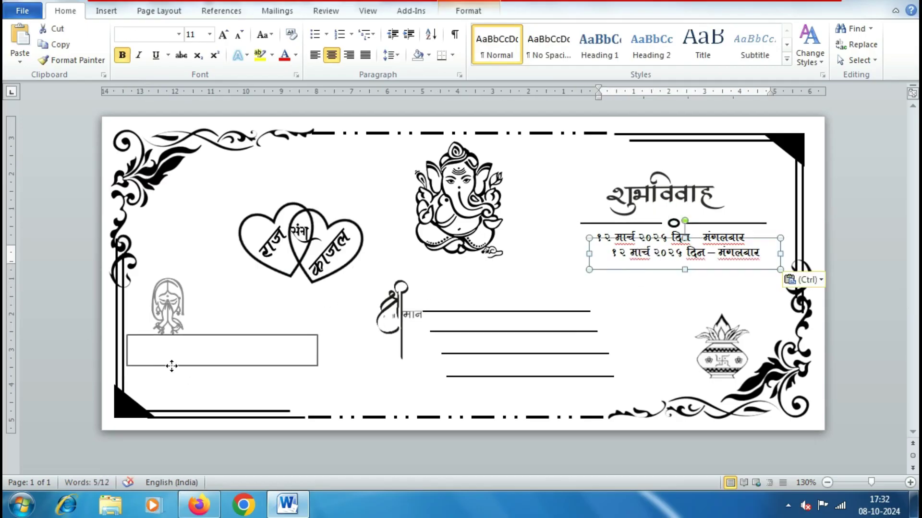
pyautogui.moveTo(301, 351); pyautogui.dragTo(146, 353)
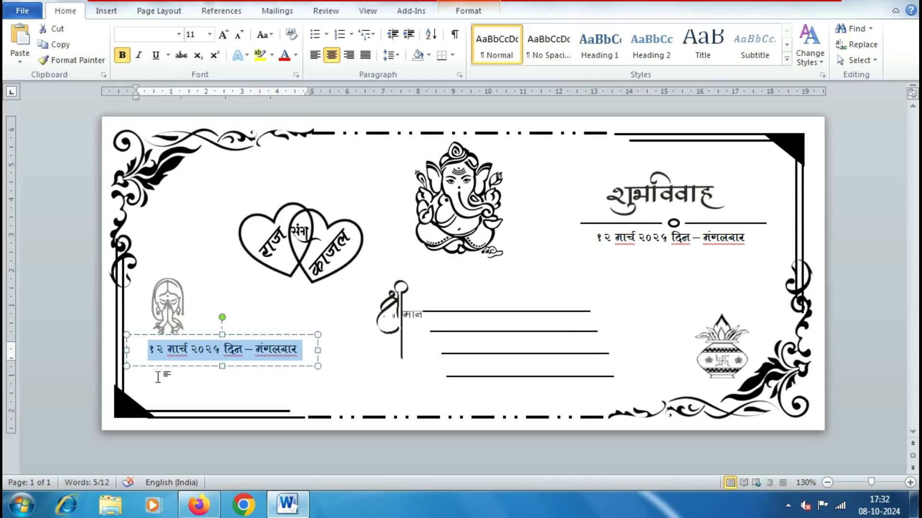
pyautogui.write('p')
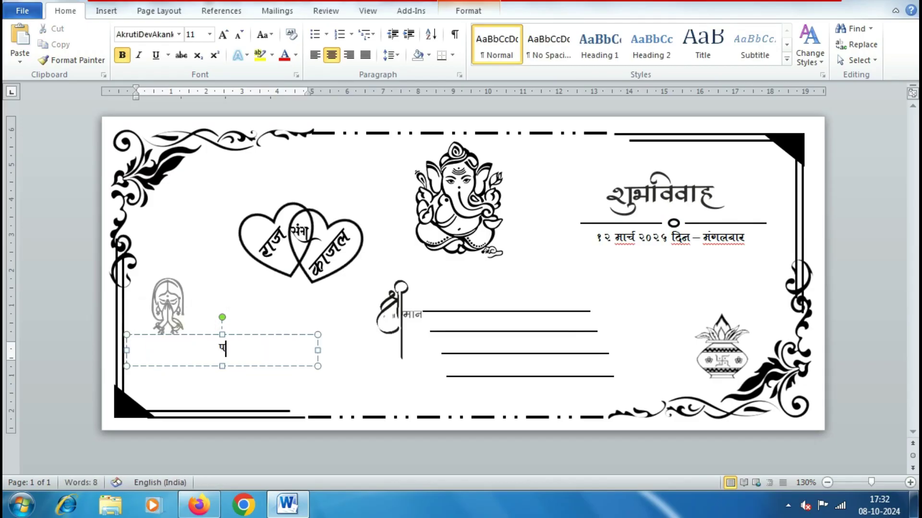
pyautogui.write('r')
pyautogui.write('k :')
pyautogui.write('-')
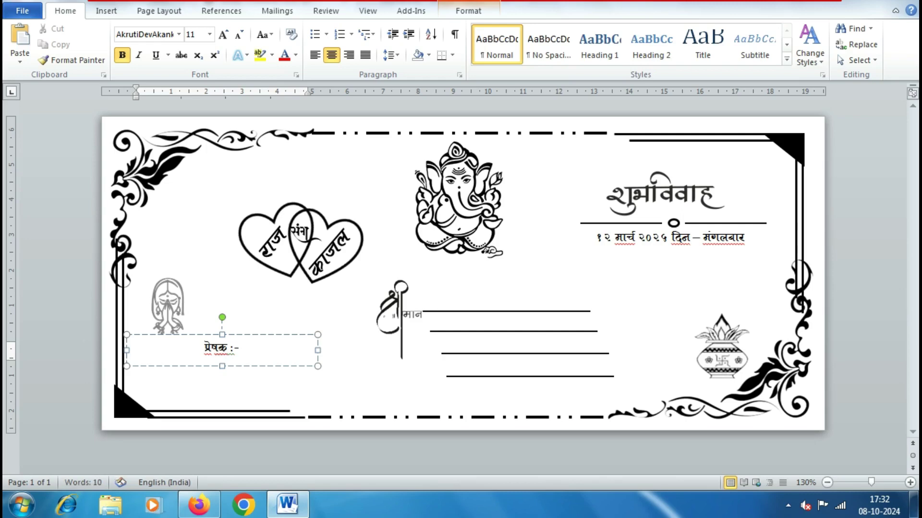
# Step: Left-align the प्रेषक :- text and enlarge the box for the sender's name line
pyautogui.moveTo(318, 352); pyautogui.dragTo(341, 352)
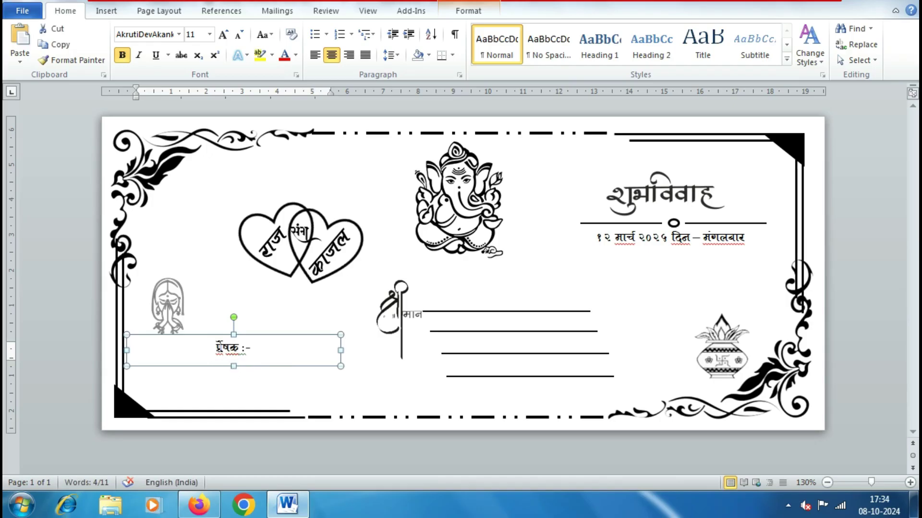
pyautogui.moveTo(215, 350); pyautogui.dragTo(259, 352)
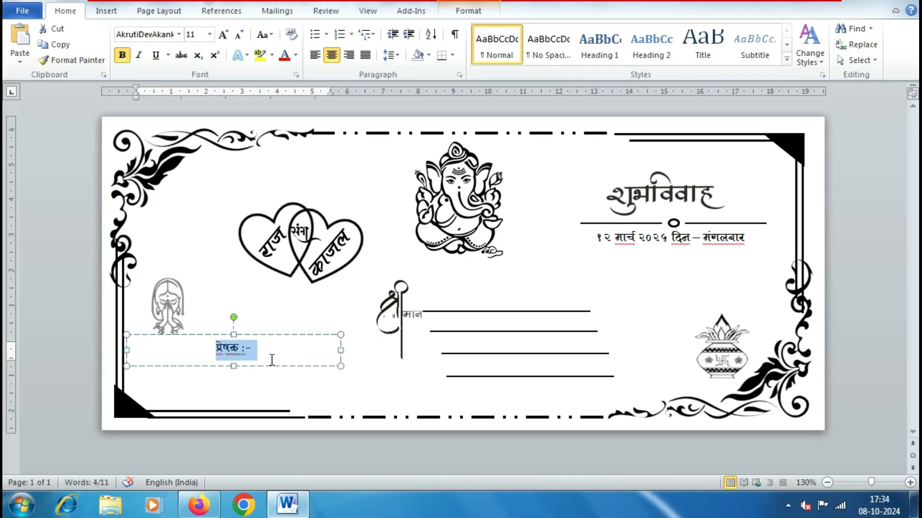
pyautogui.click(315, 55)
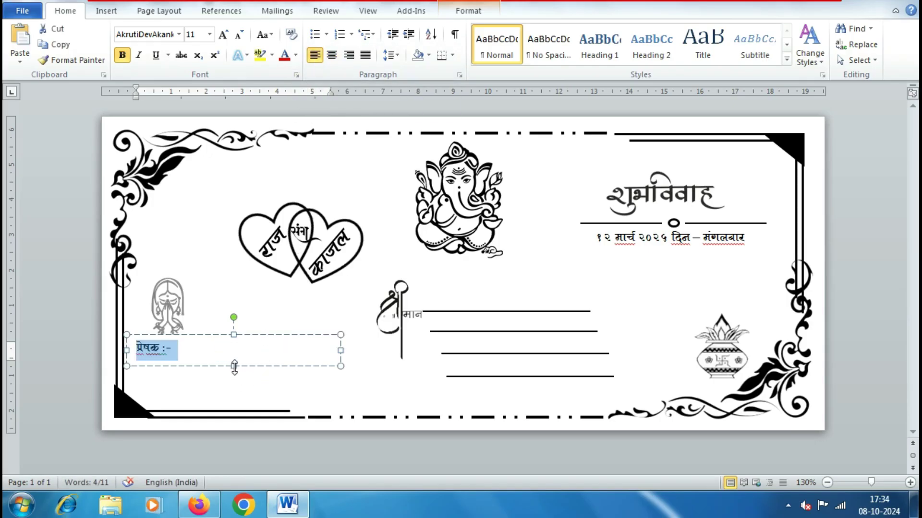
pyautogui.moveTo(233, 367); pyautogui.dragTo(236, 392)
pyautogui.moveTo(139, 348)
pyautogui.mouseDown()
pyautogui.moveTo(185, 354)
pyautogui.moveTo(202, 387)
pyautogui.mouseUp()
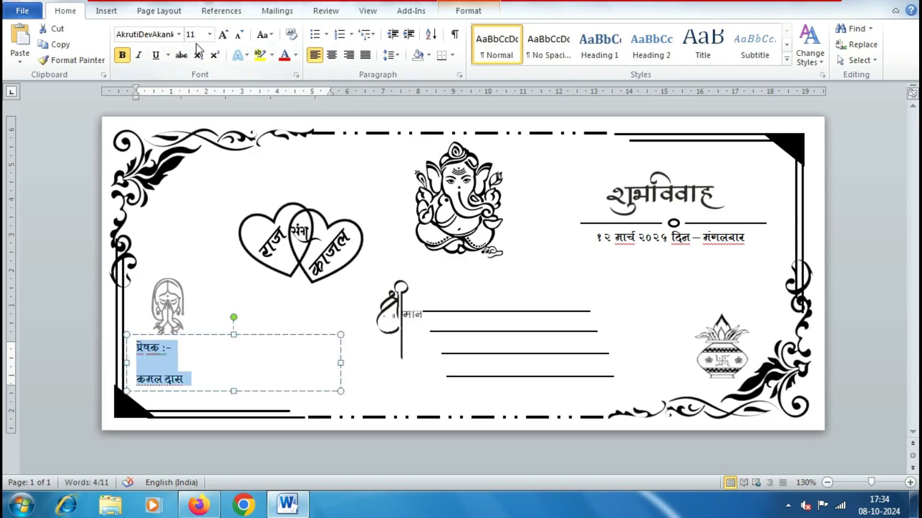
pyautogui.click(210, 34)
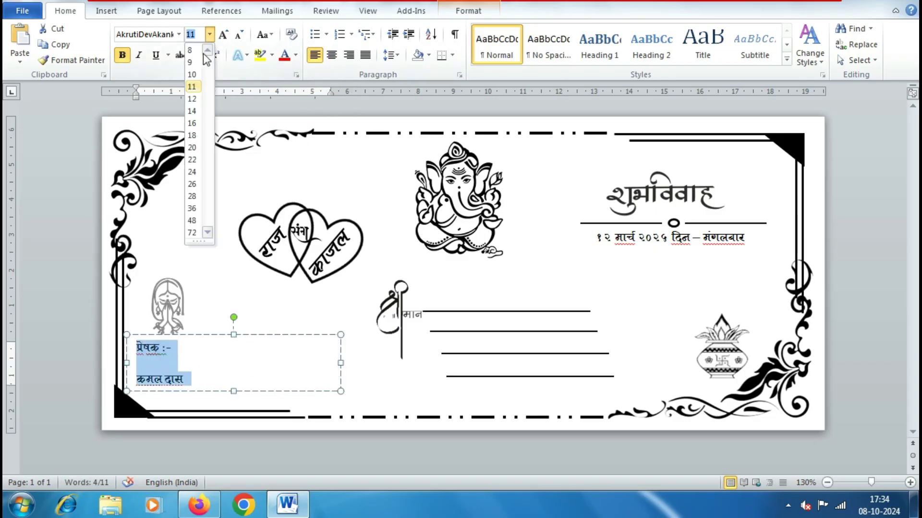
# Step: Set the sender block to size 16 and remove the space after paragraphs
pyautogui.click(192, 123)
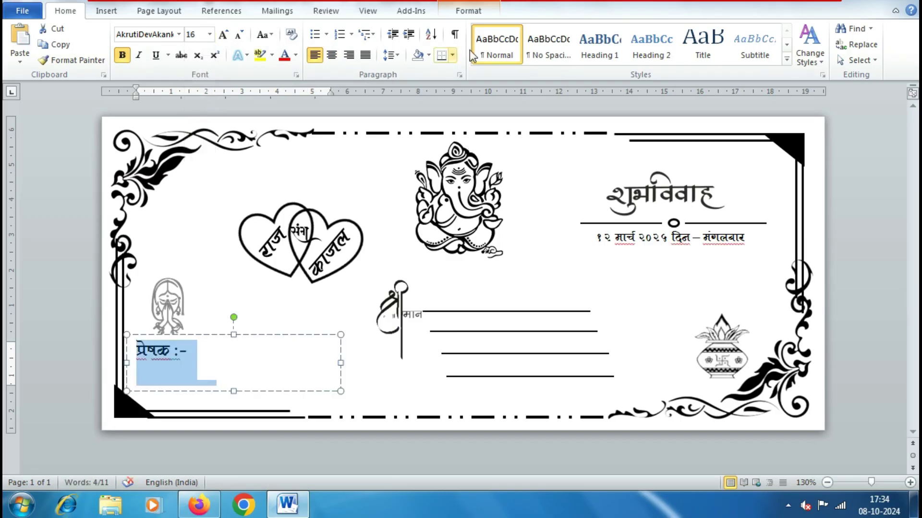
pyautogui.click(391, 55)
pyautogui.click(395, 54)
pyautogui.click(395, 54)
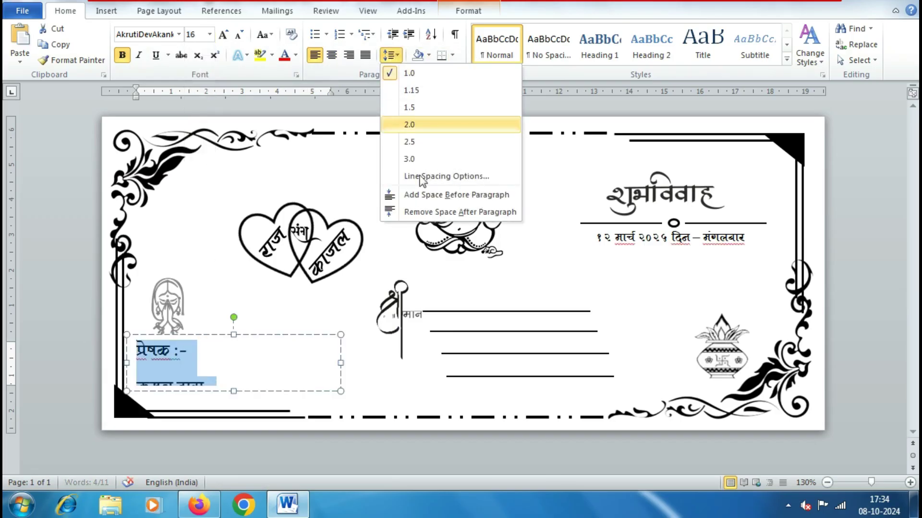
pyautogui.click(418, 213)
pyautogui.click(244, 377)
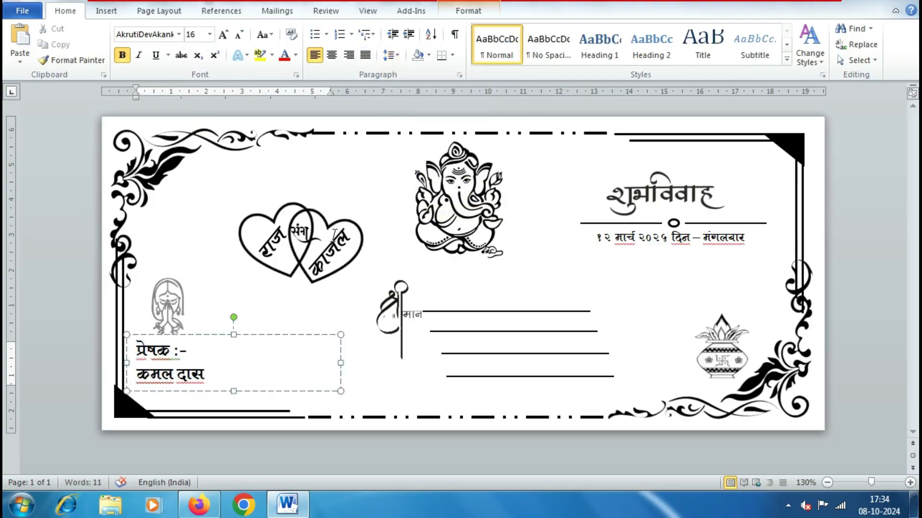
# Step: Move the sender box up slightly and enlarge it so all three lines show
pyautogui.moveTo(206, 334); pyautogui.dragTo(206, 328)
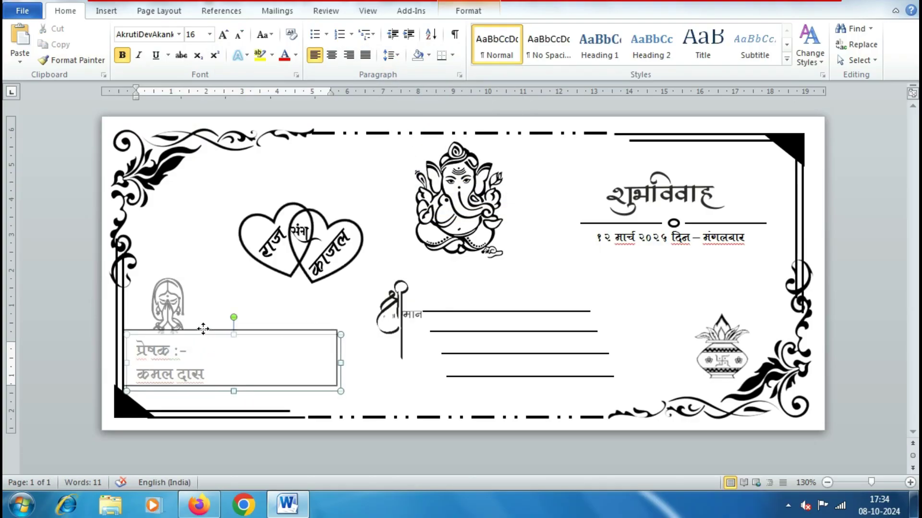
pyautogui.click(217, 369)
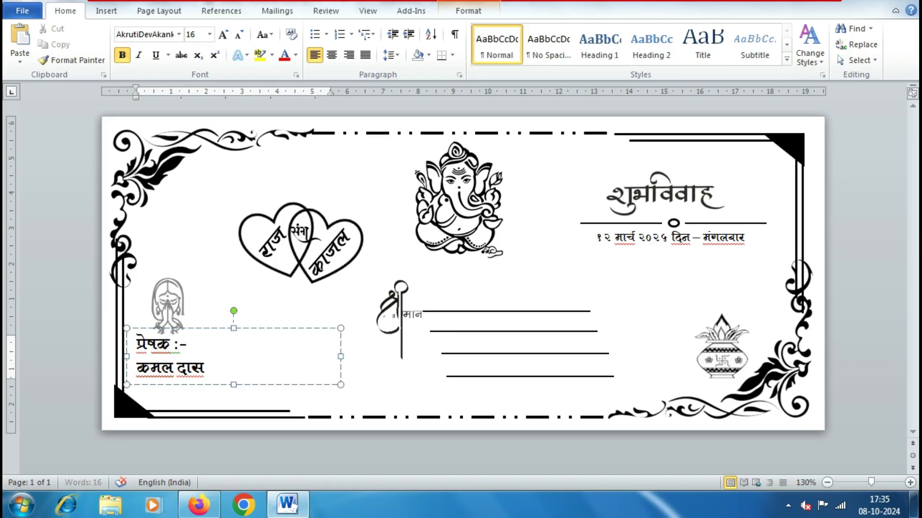
pyautogui.moveTo(339, 356); pyautogui.dragTo(392, 355)
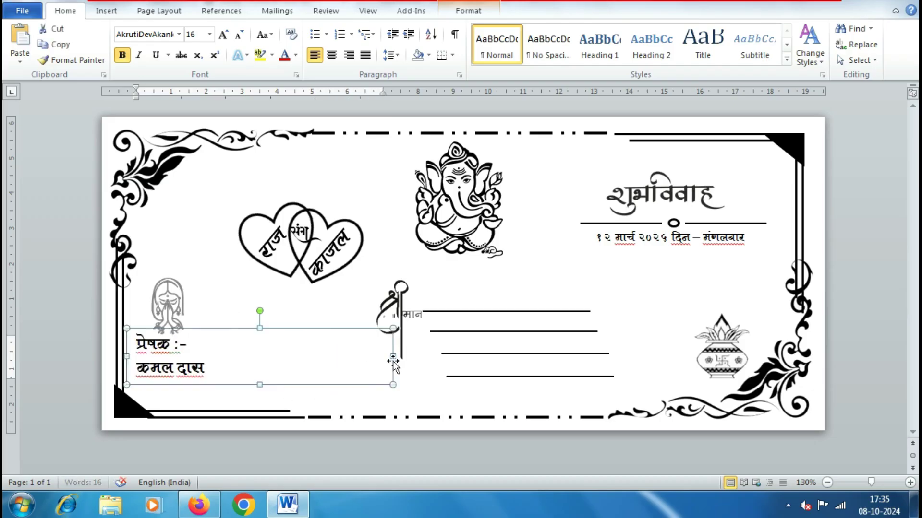
pyautogui.moveTo(260, 385); pyautogui.dragTo(260, 412)
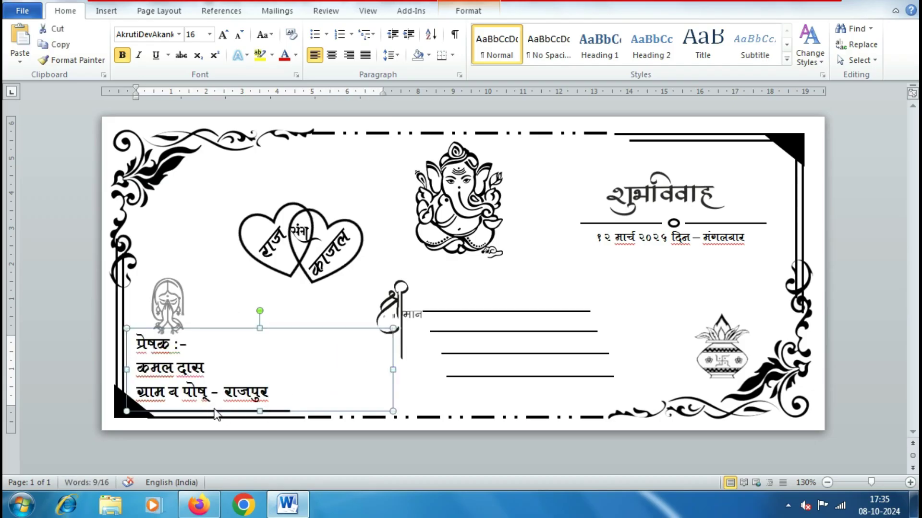
# Step: Correct the post-office spelling in the third address line
pyautogui.click(213, 395)
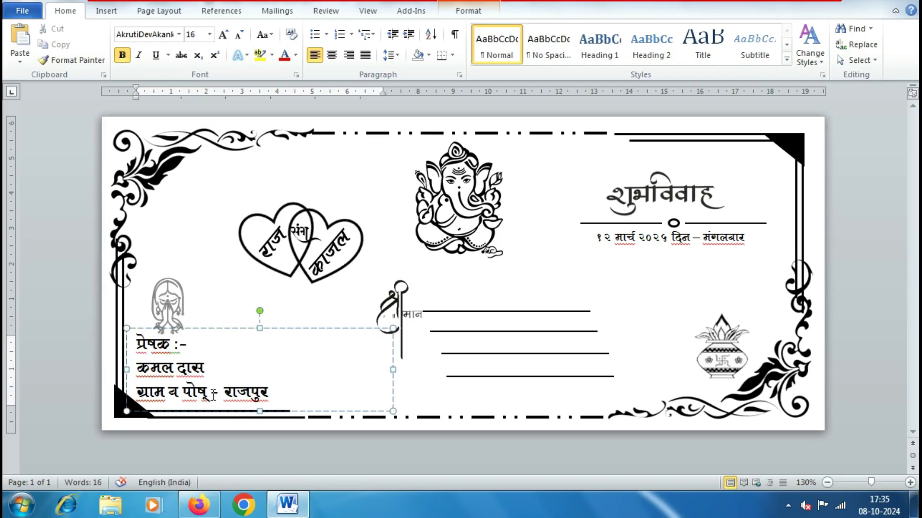
pyautogui.press('BackSpace')
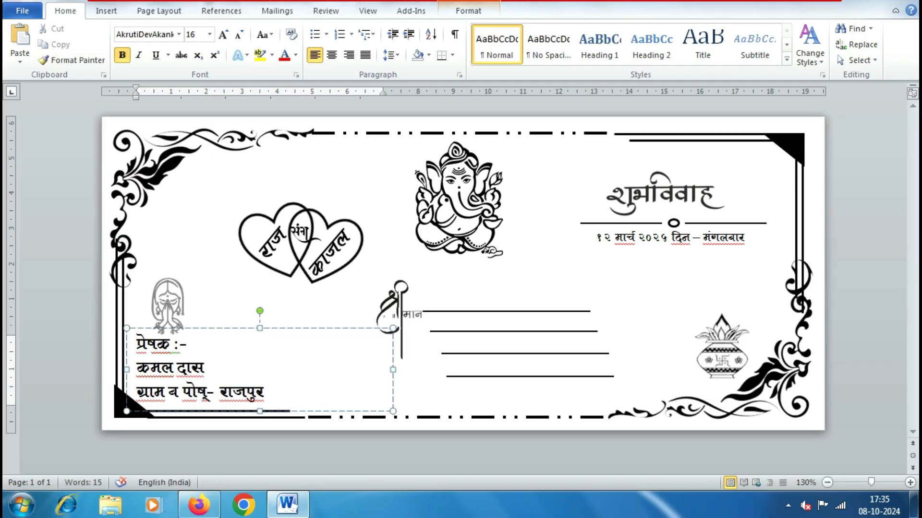
pyautogui.press('BackSpace')
pyautogui.write('V')
pyautogui.click(491, 364)
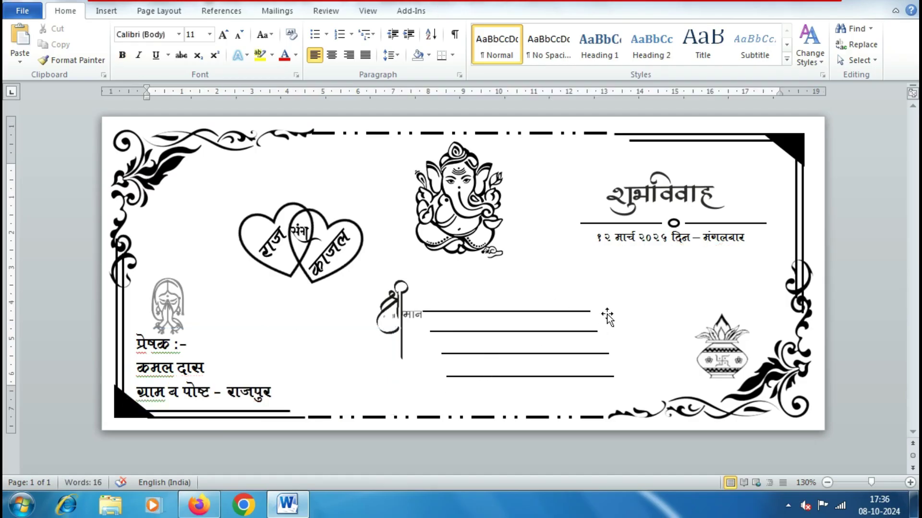
# Step: Insert the wedding couple clipart behind the text and shrink it to 2.76 cm
pyautogui.click(103, 11)
pyautogui.click(152, 46)
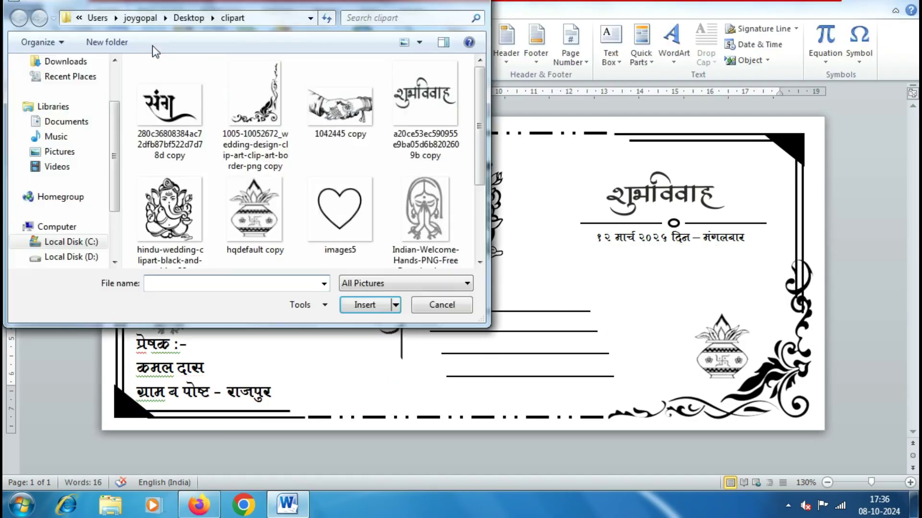
pyautogui.scroll(-3, 483, 159)
pyautogui.click(270, 211)
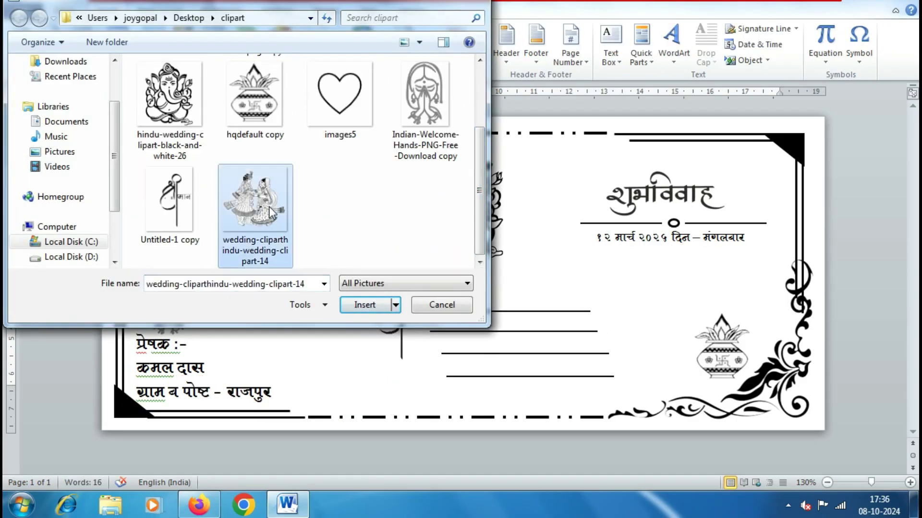
pyautogui.click(367, 306)
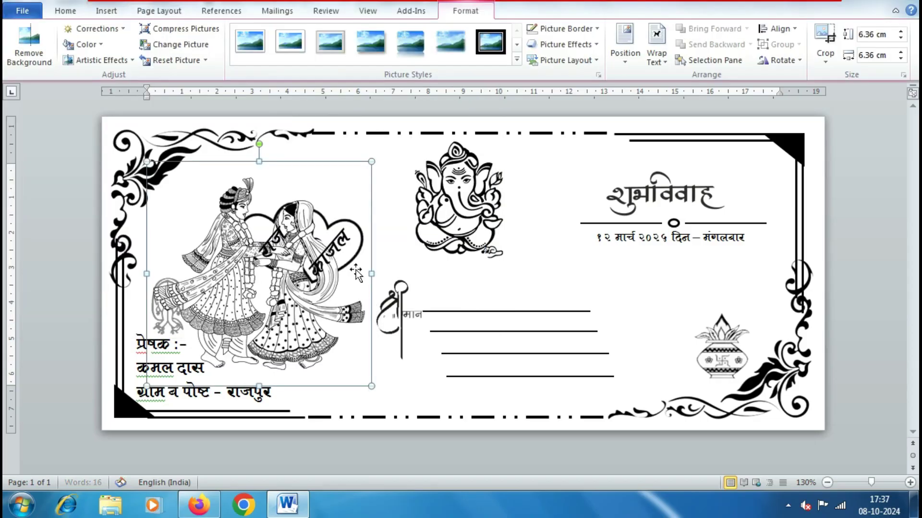
pyautogui.click(664, 60)
pyautogui.click(681, 166)
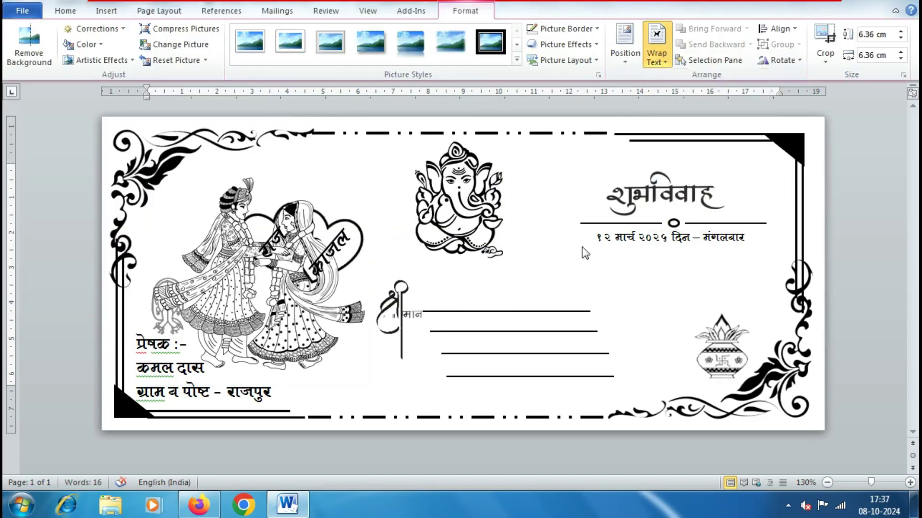
pyautogui.moveTo(372, 386)
pyautogui.mouseDown()
pyautogui.moveTo(245, 260)
pyautogui.moveTo(672, 294)
pyautogui.mouseUp()
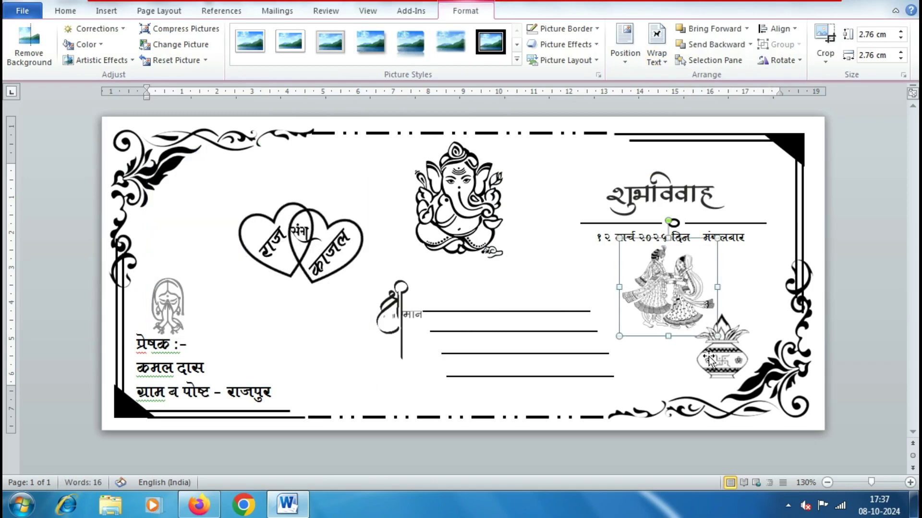
# Step: Send the bottom-right corner ornament to the back, behind the text
pyautogui.click(733, 353)
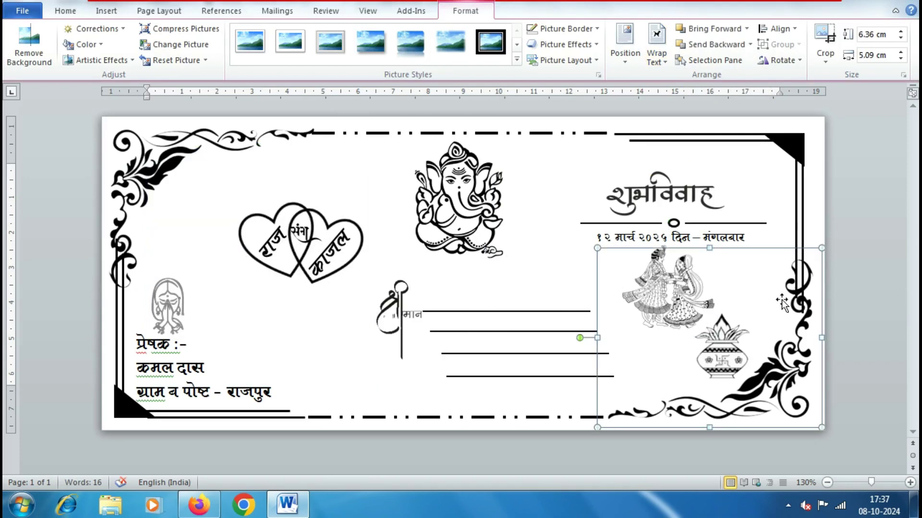
pyautogui.rightClick(799, 361)
pyautogui.moveTo(847, 262)
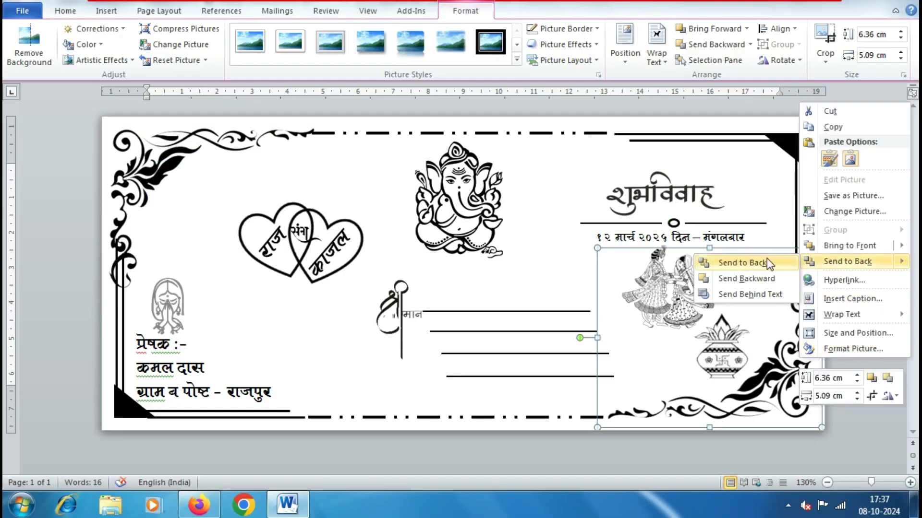
pyautogui.click(749, 263)
pyautogui.rightClick(789, 363)
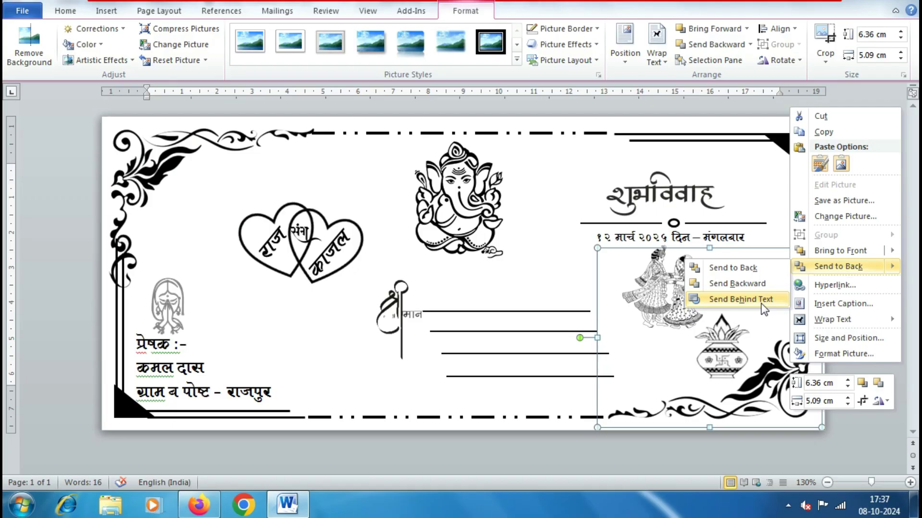
pyautogui.click(762, 304)
# Step: Nudge the kalash picture slightly down below the couple clipart
pyautogui.click(552, 289)
pyautogui.click(703, 360)
pyautogui.moveTo(703, 359)
pyautogui.mouseDown()
pyautogui.moveTo(730, 356)
pyautogui.moveTo(707, 367)
pyautogui.mouseUp()
pyautogui.click(856, 346)
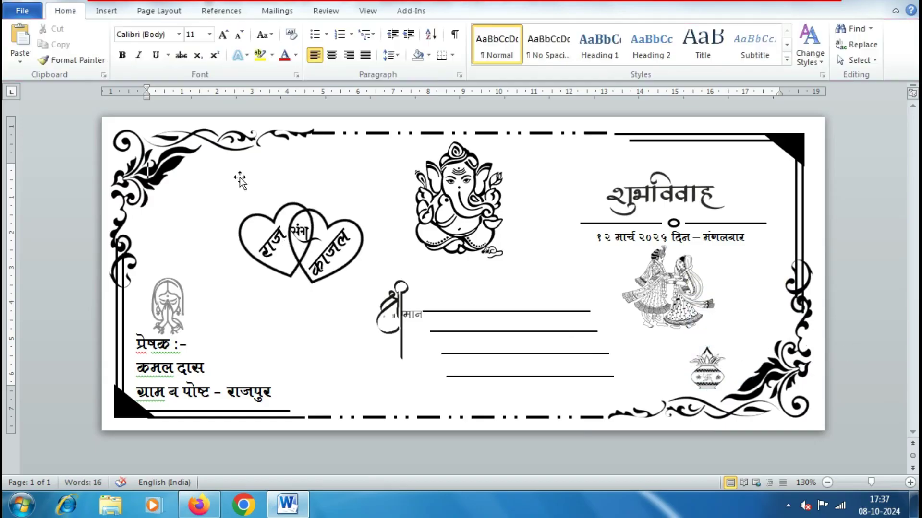
# Step: Insert the clasped-hands picture with Behind Text wrapping
pyautogui.click(106, 10)
pyautogui.click(144, 55)
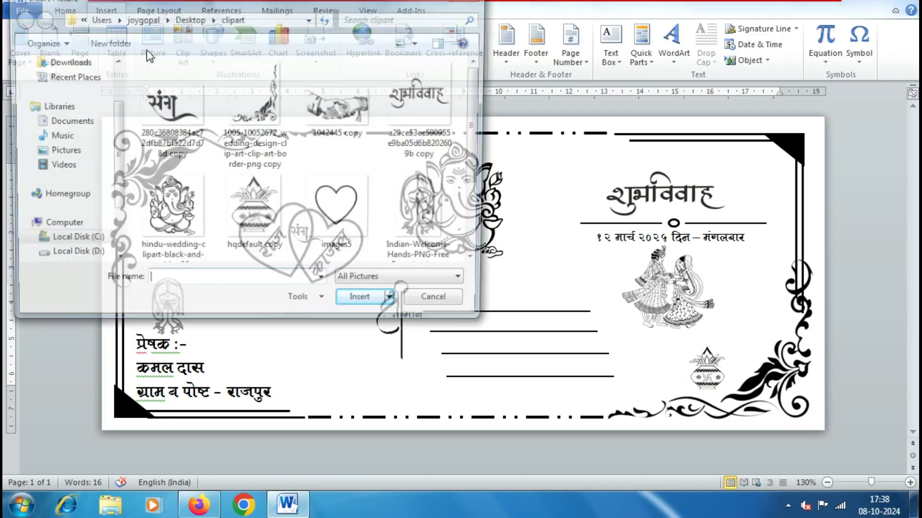
pyautogui.click(340, 101)
pyautogui.click(364, 305)
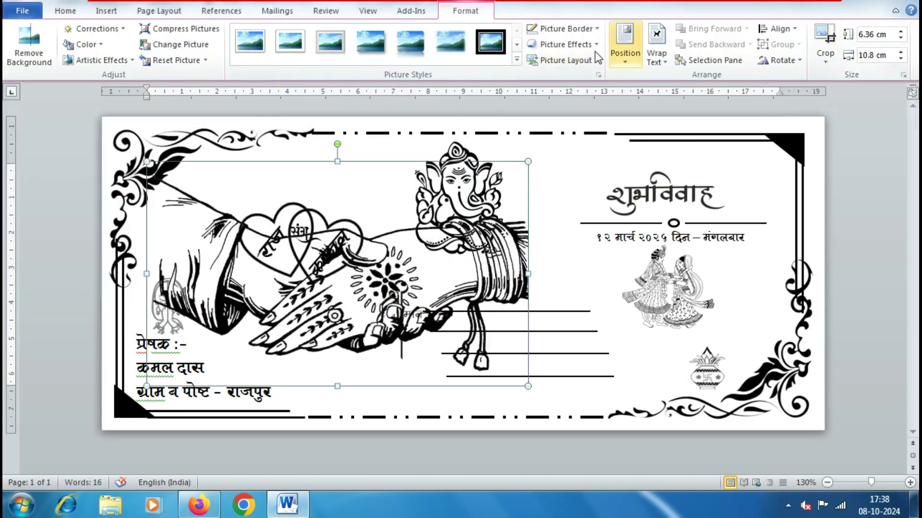
pyautogui.click(656, 51)
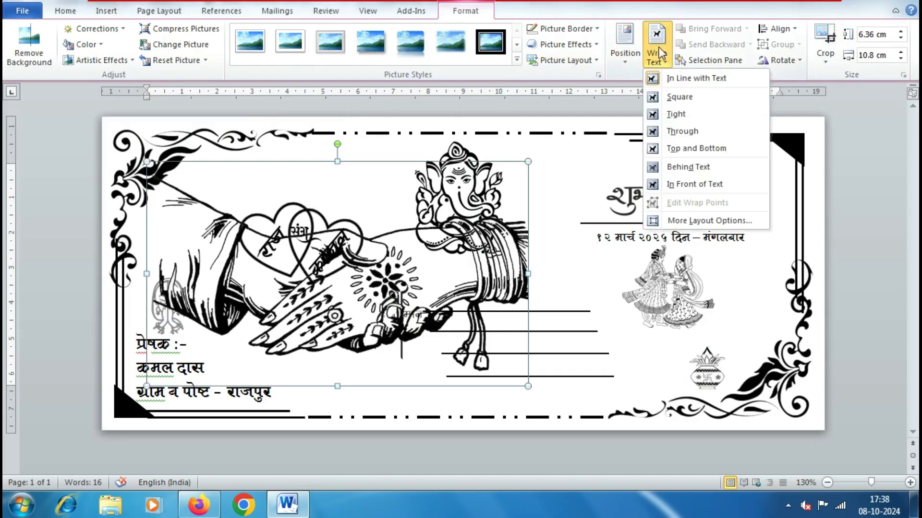
pyautogui.click(655, 168)
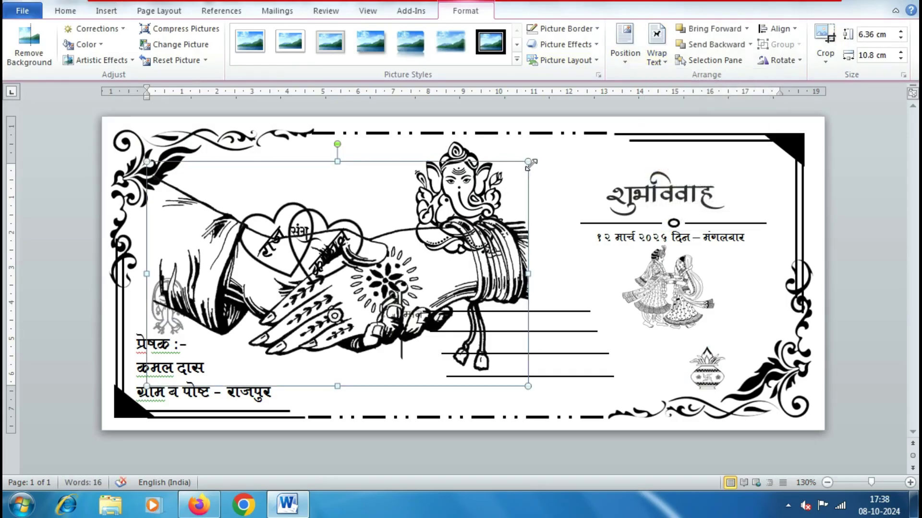
# Step: Shrink the hands picture to about 0.79 × 1.35 cm and centre it in the hearts beneath संग
pyautogui.moveTo(530, 164)
pyautogui.mouseDown()
pyautogui.moveTo(217, 343)
pyautogui.moveTo(335, 217)
pyautogui.moveTo(319, 232)
pyautogui.mouseUp()
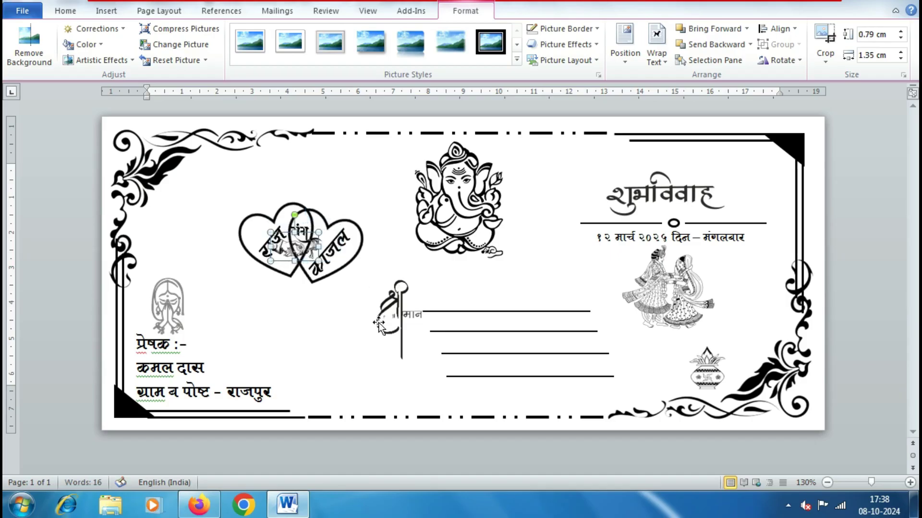
pyautogui.hotkey('ctrl', 'Right')
pyautogui.hotkey('ctrl', 'Right')
pyautogui.hotkey('ctrl', 'Right')
pyautogui.hotkey('ctrl', 'Right')
pyautogui.hotkey('ctrl', 'Right')
pyautogui.hotkey('ctrl', 'Right')
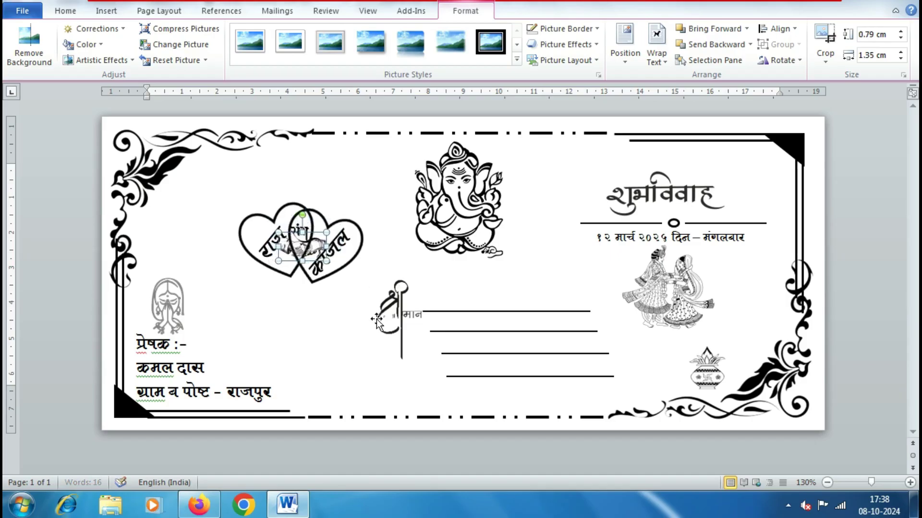
pyautogui.hotkey('ctrl', 'Right')
pyautogui.hotkey('ctrl', 'Right')
pyautogui.hotkey('ctrl', 'Right')
pyautogui.hotkey('ctrl', 'Right')
pyautogui.hotkey('ctrl', 'Up')
pyautogui.hotkey('ctrl', 'Right')
pyautogui.hotkey('ctrl', 'Up')
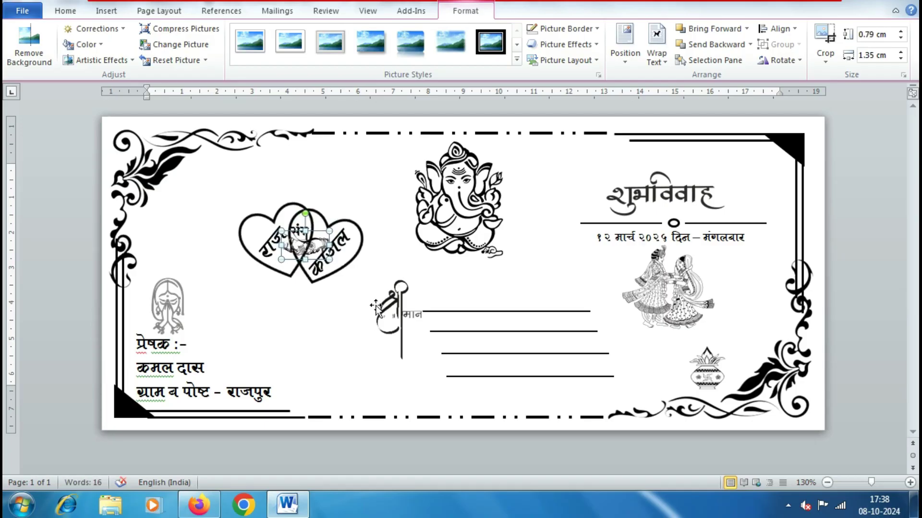
pyautogui.click(389, 329)
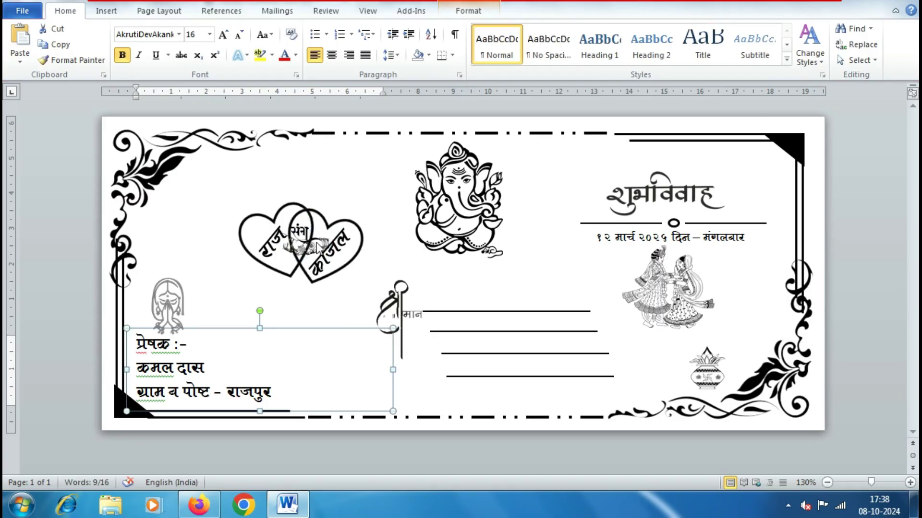
pyautogui.click(294, 270)
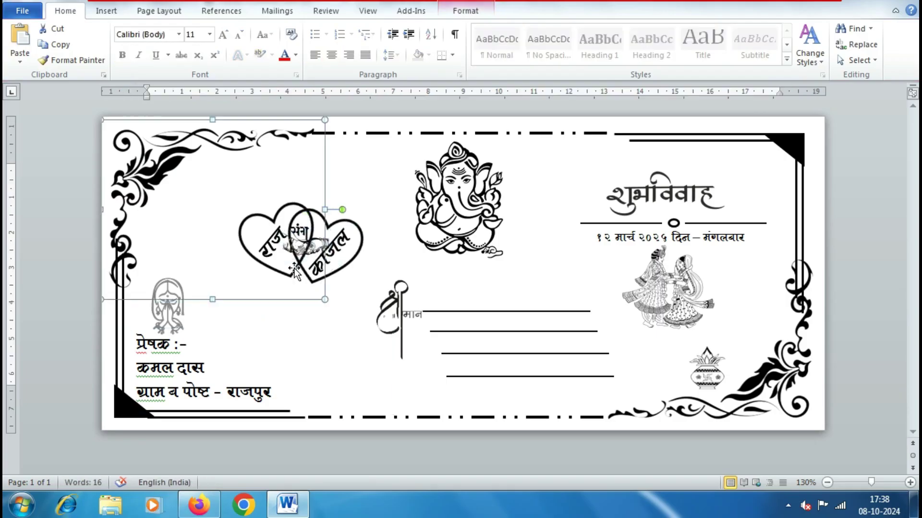
pyautogui.click(367, 278)
pyautogui.click(385, 210)
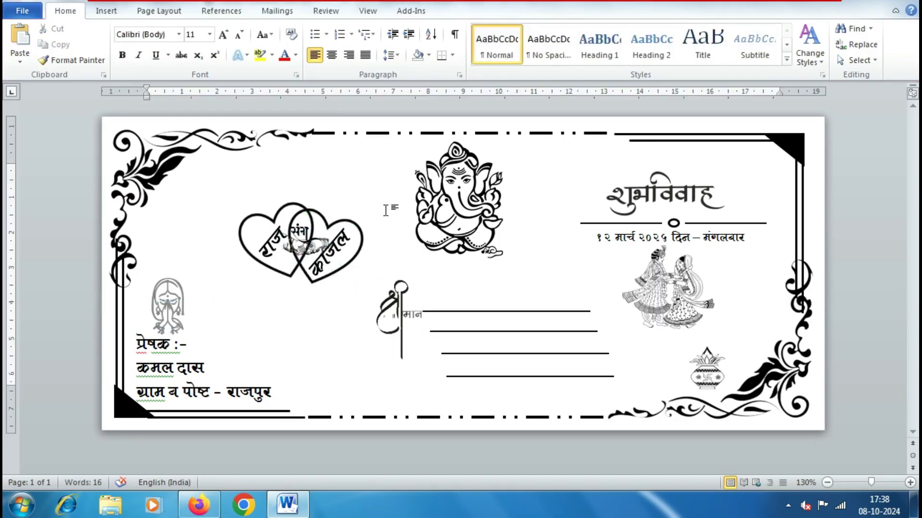